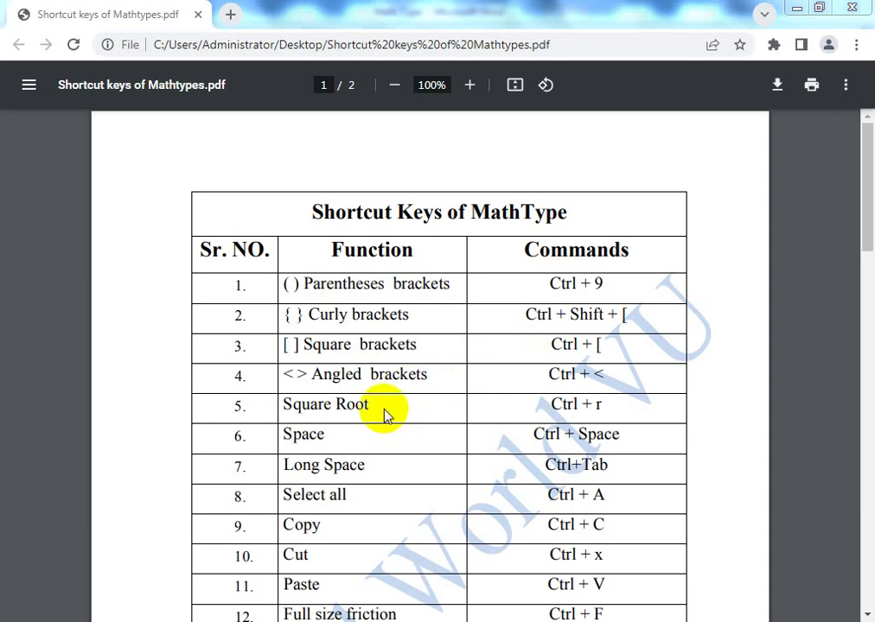
In the shortcut PDF, highlight the table title, the Function and Commands headings, and the row-1 parentheses shortcut
double_click(546, 225)
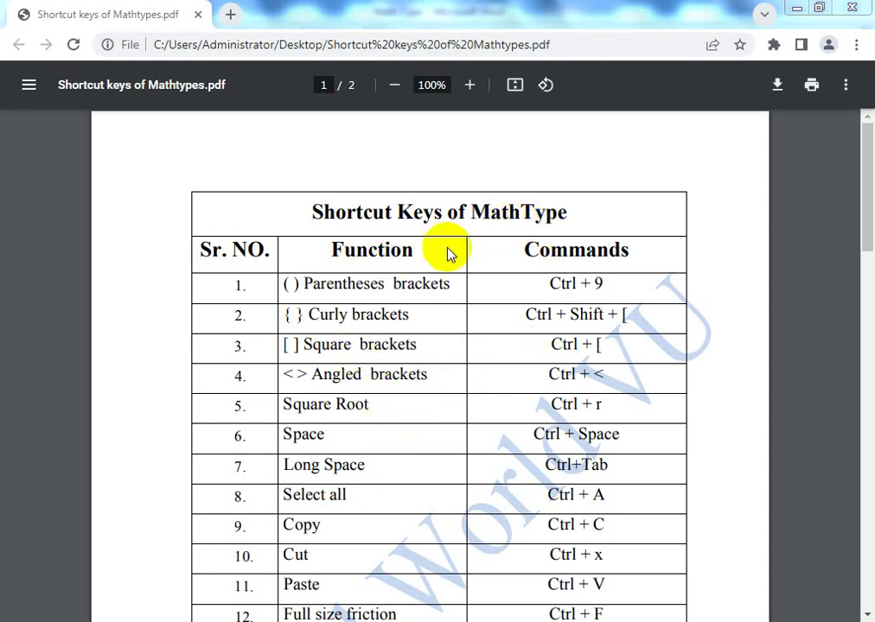
left_click_drag(346, 252, 329, 261)
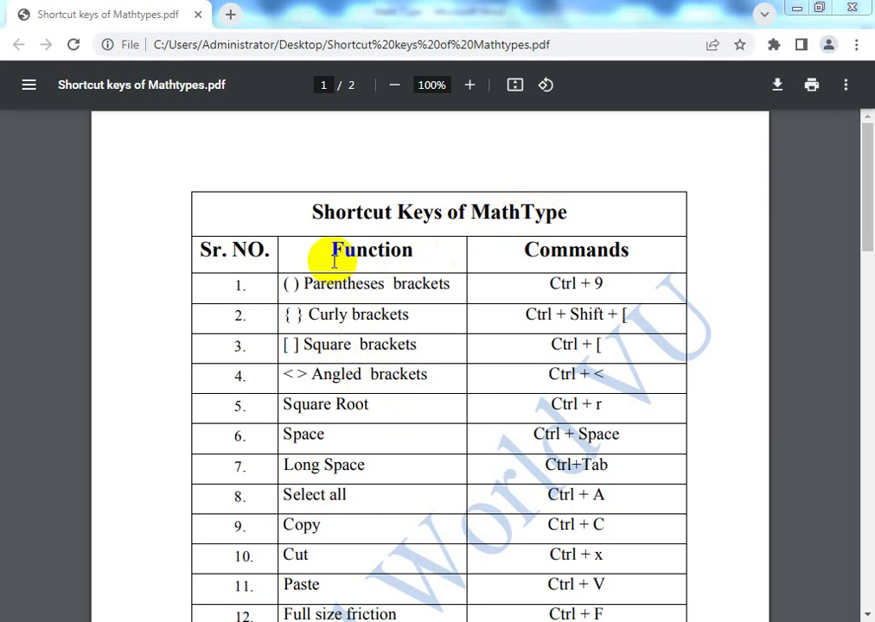
left_click_drag(572, 256, 603, 269)
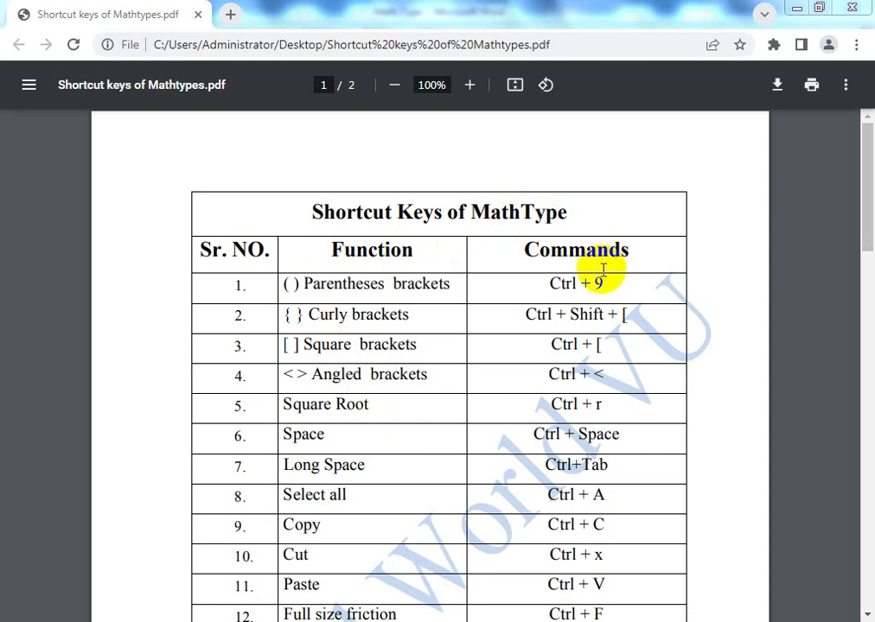
left_click(546, 284)
left_click_drag(546, 284, 603, 285)
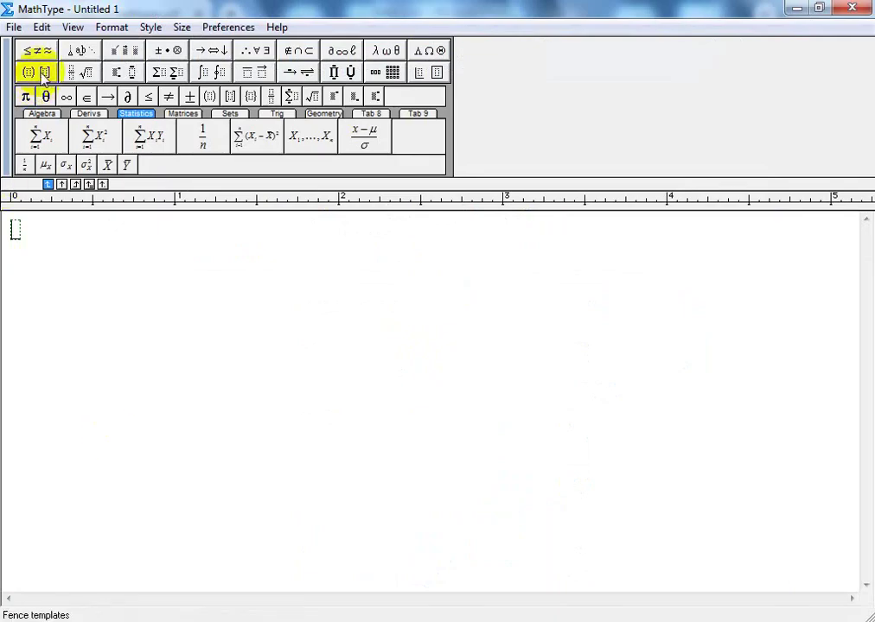
Look over MathType's uppercase Greek letters palette, then go back to the shortcut-keys PDF
left_click(419, 54)
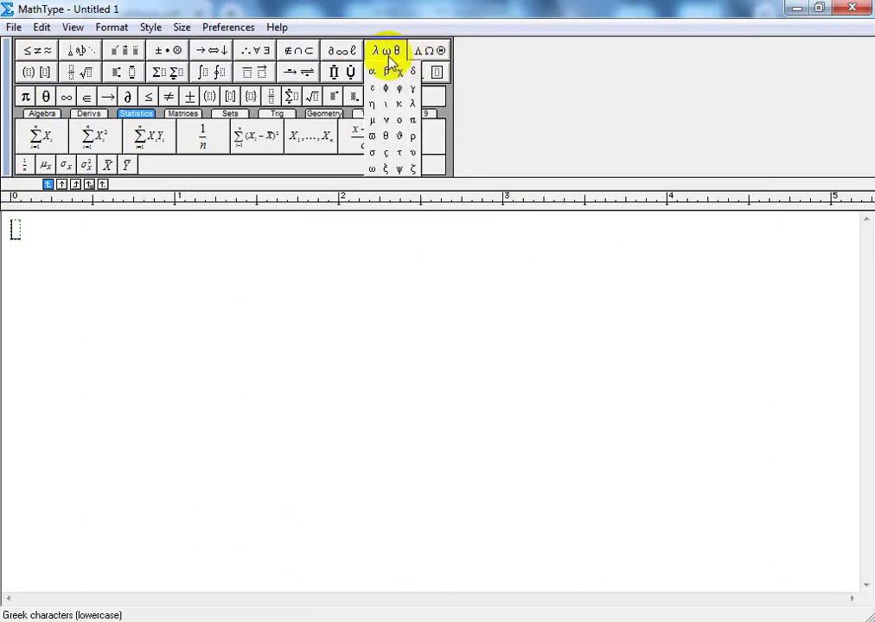
mouse_move(170, 85)
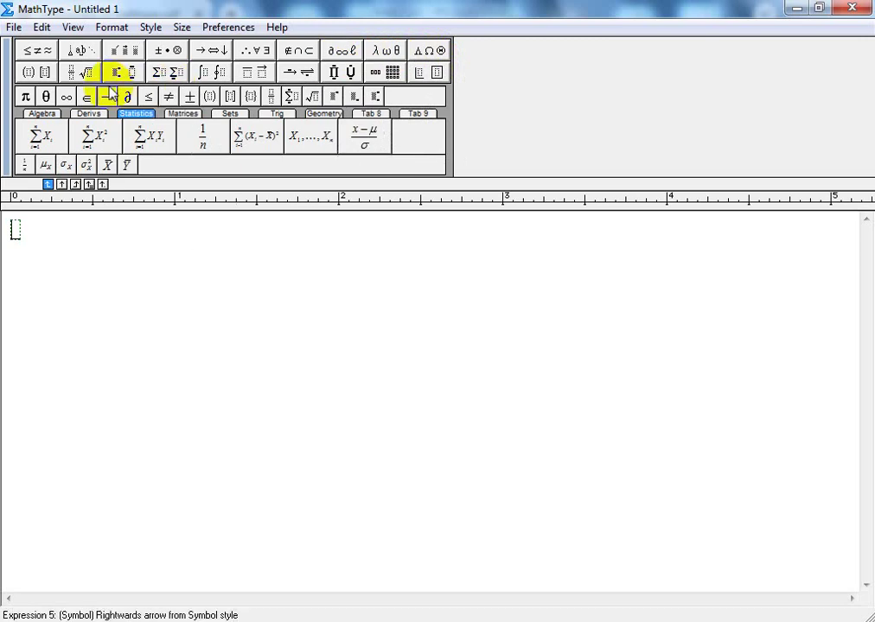
mouse_move(125, 78)
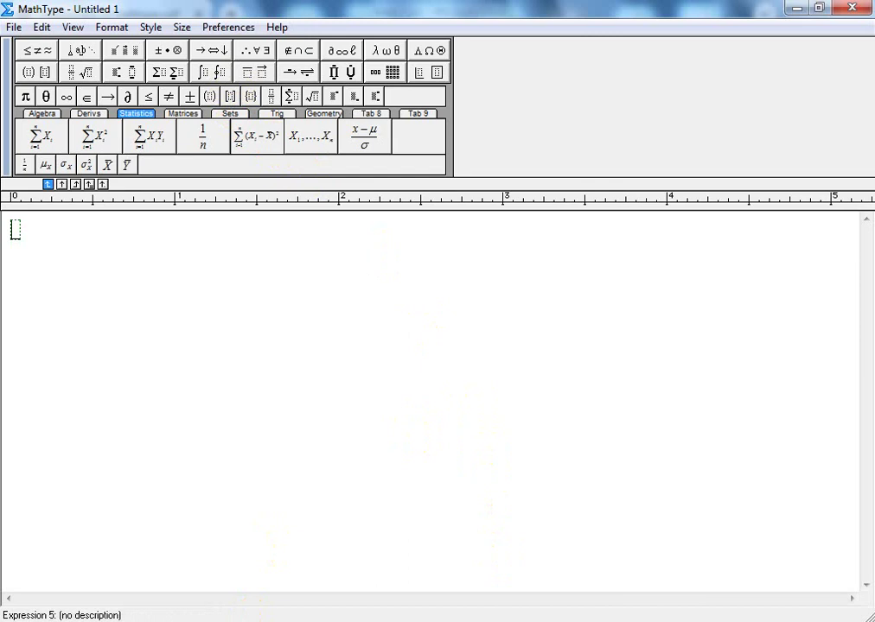
left_click(216, 616)
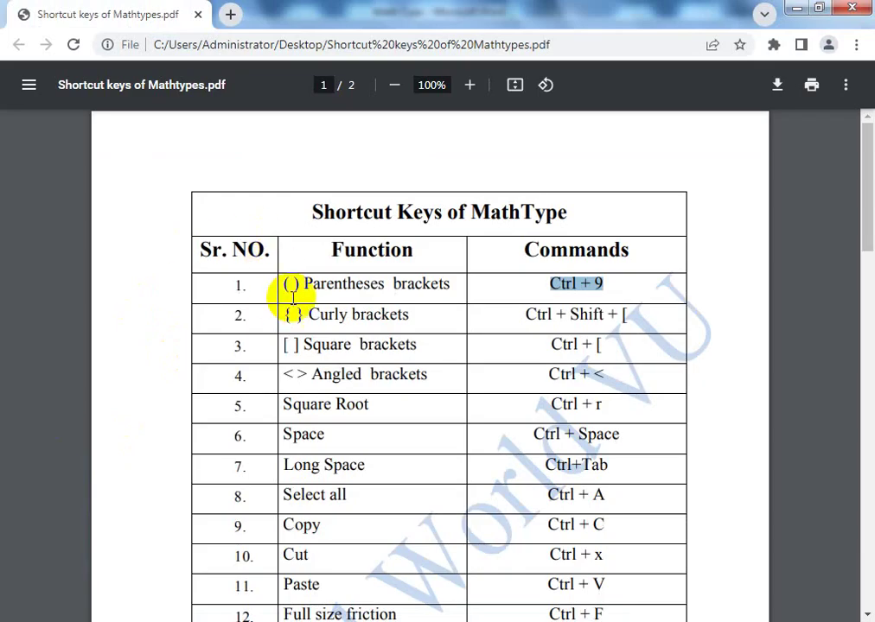
Highlight the 9 of Ctrl + 9 and the () parentheses symbol in row 1
double_click(611, 291)
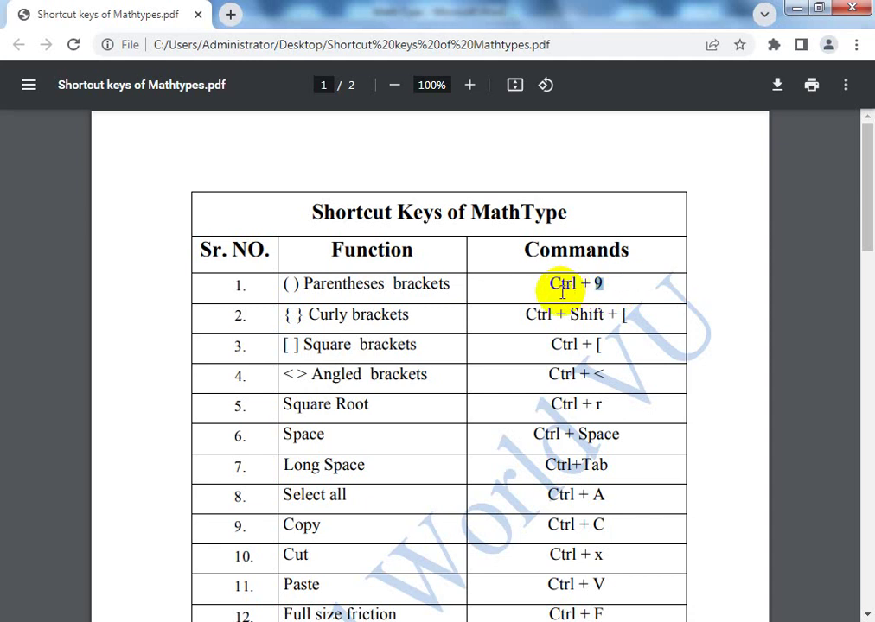
left_click_drag(284, 286, 303, 288)
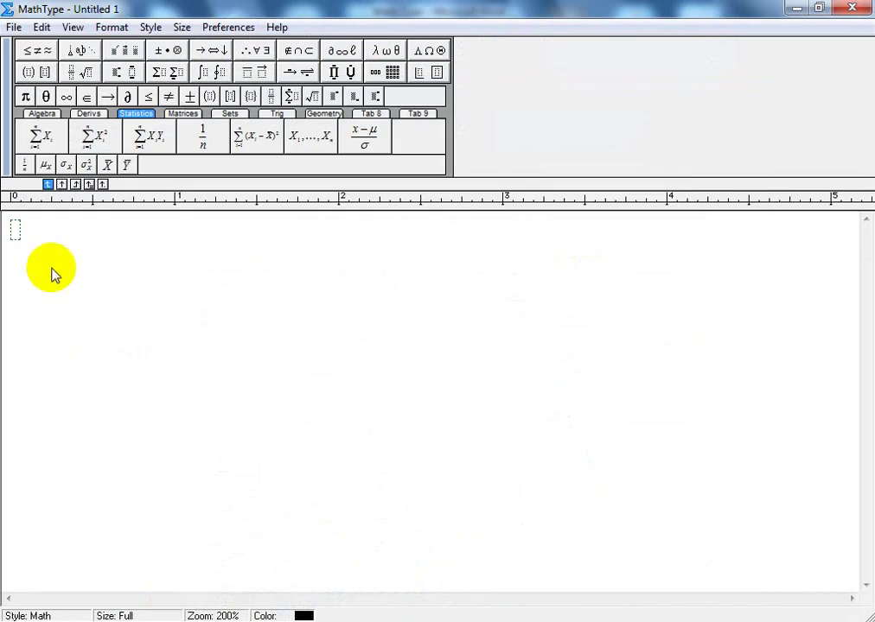
Insert parentheses on two lines, using Ctrl+9 and then the Fence templates palette
key("ctrl+9")
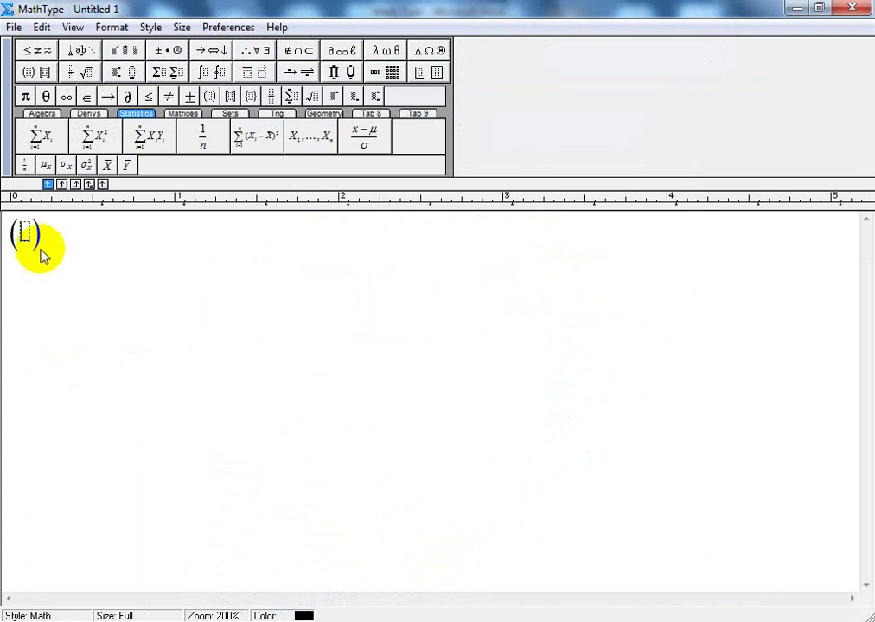
left_click_drag(5, 249, 47, 254)
left_click(66, 242)
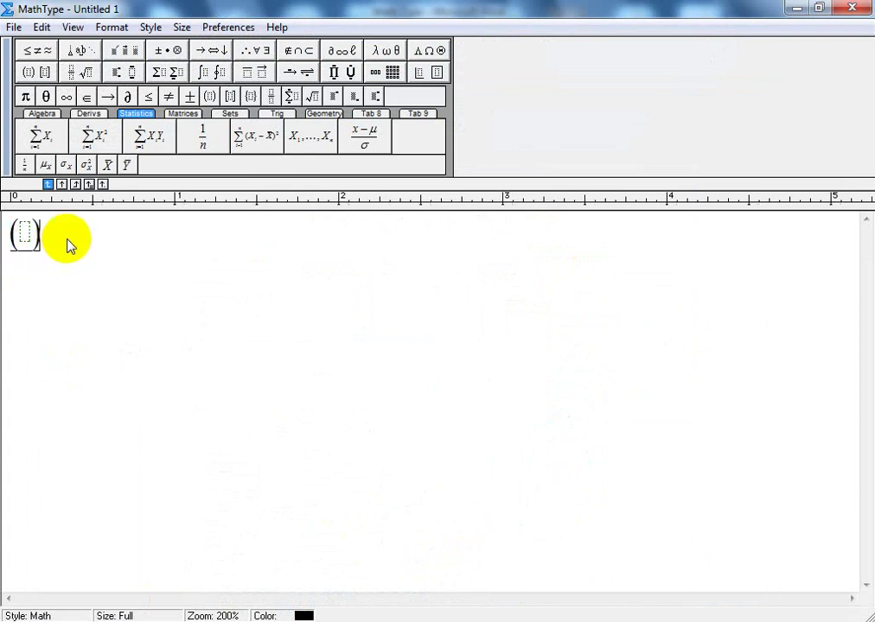
key("Return")
left_click(29, 72)
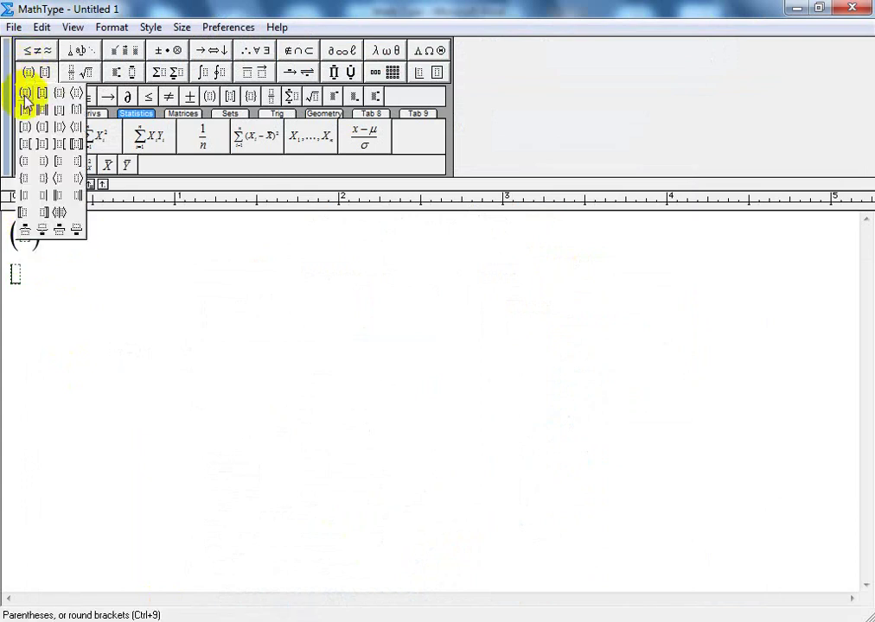
left_click(25, 95)
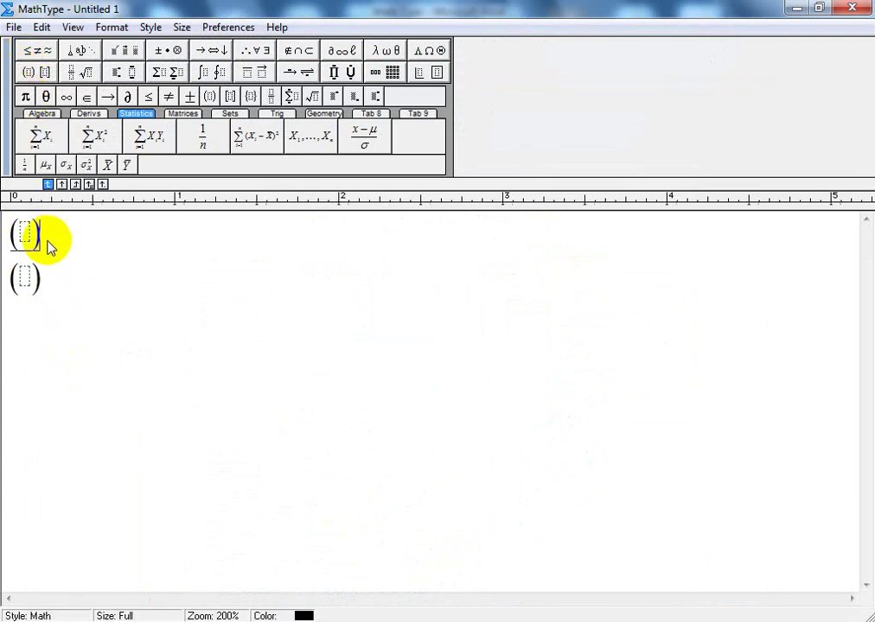
left_click(47, 274)
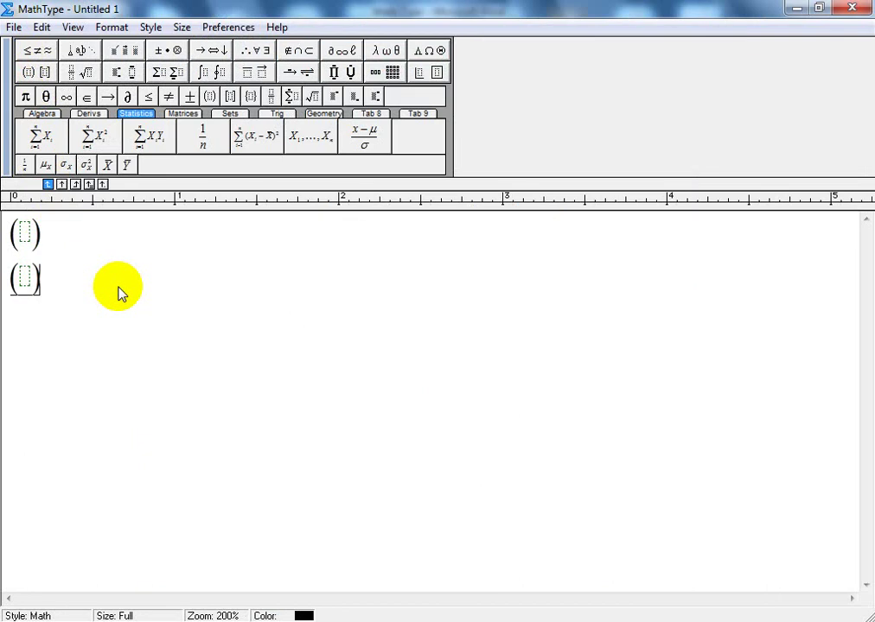
key("Return")
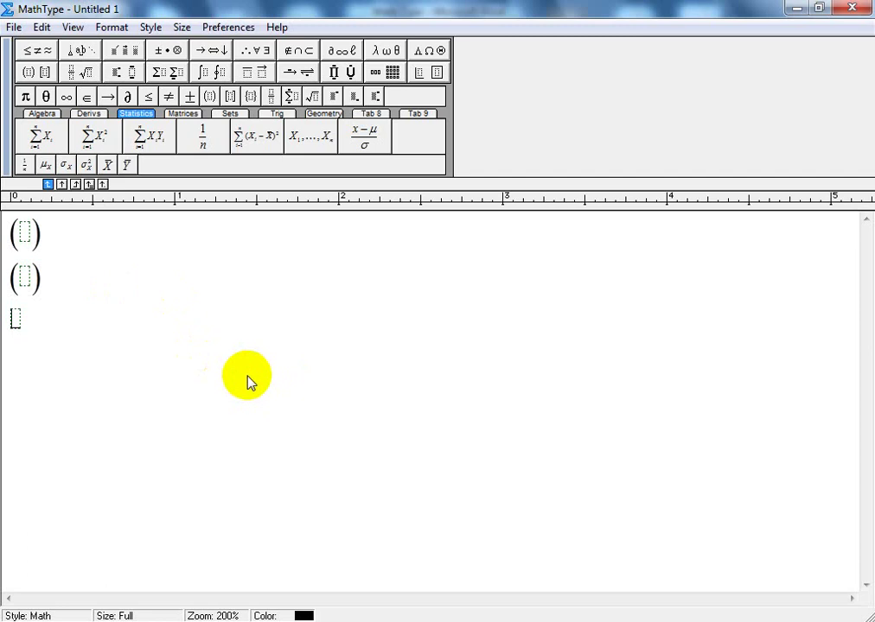
Type a third pair of parentheses on line three and try selecting the bracket lines
type("(")
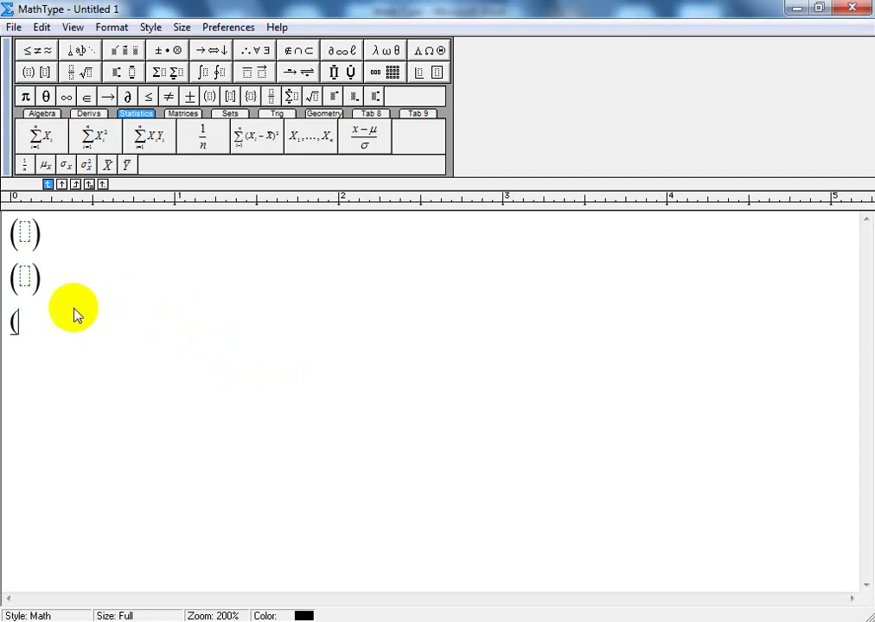
left_click(40, 283)
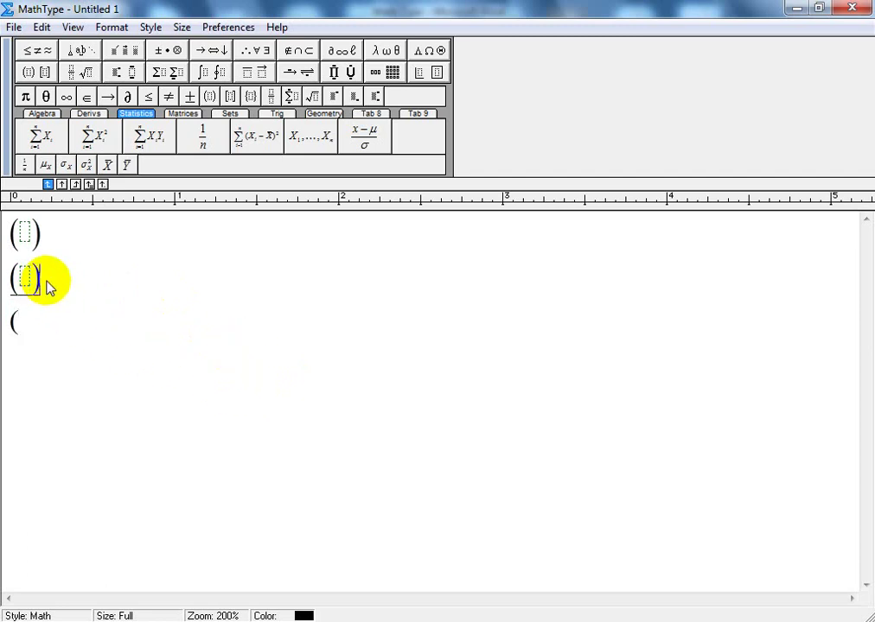
left_click(43, 325)
type(")")
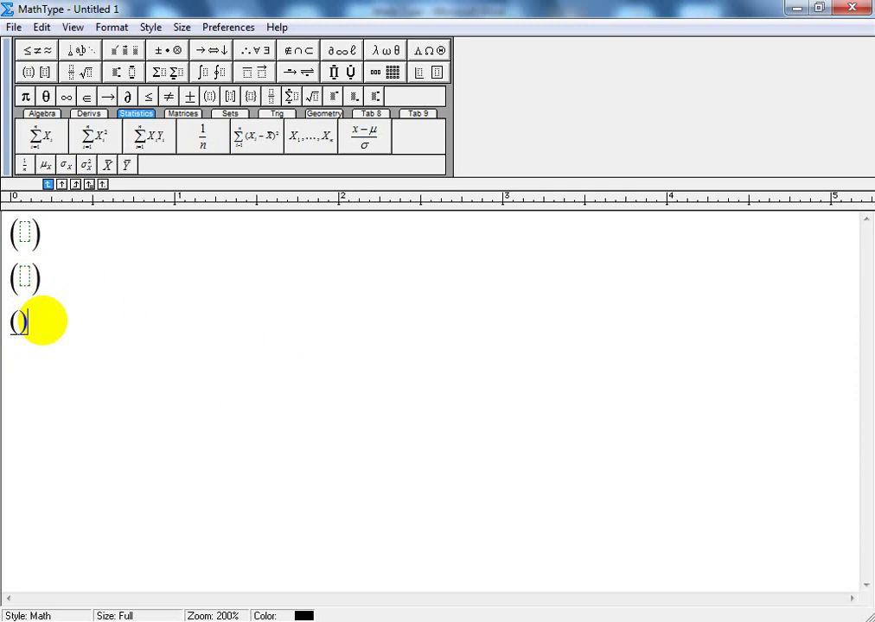
left_click(19, 323)
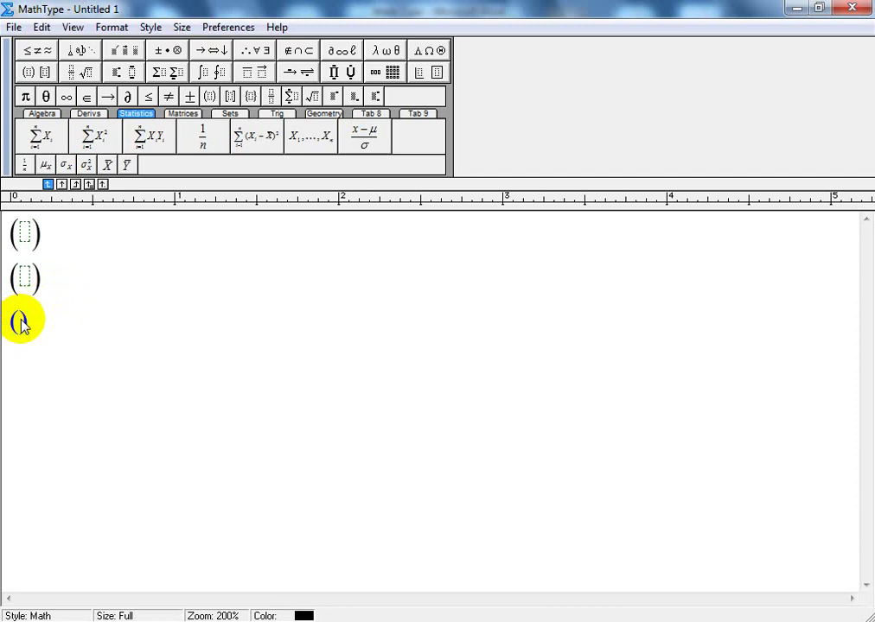
left_click(19, 322)
left_click(20, 325)
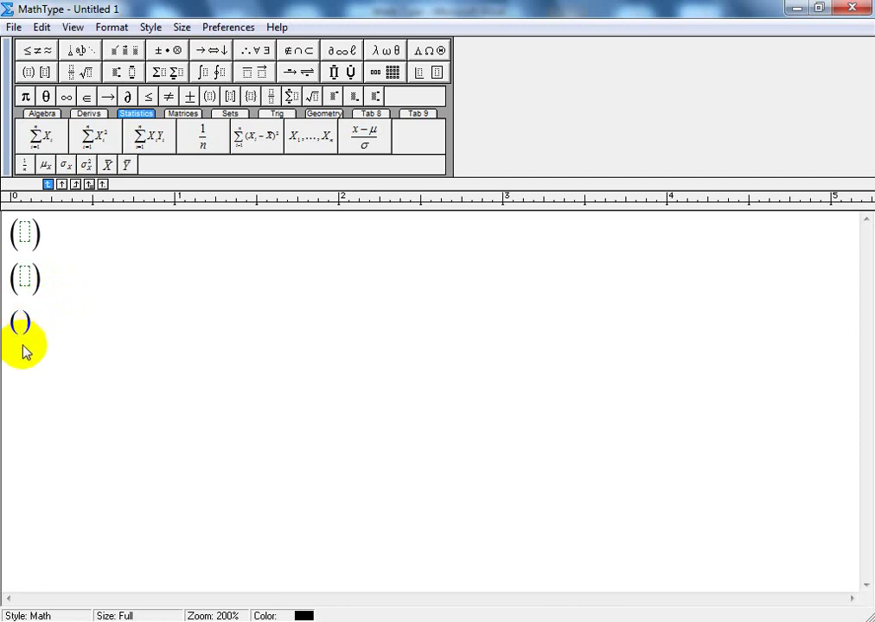
left_click(45, 234)
left_click_drag(45, 233, 9, 277)
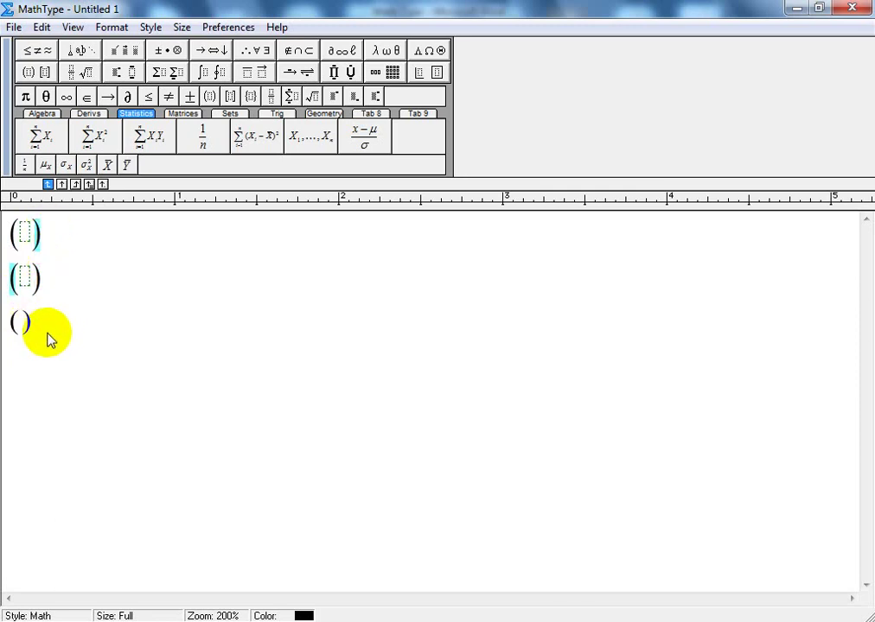
left_click_drag(37, 330, 8, 335)
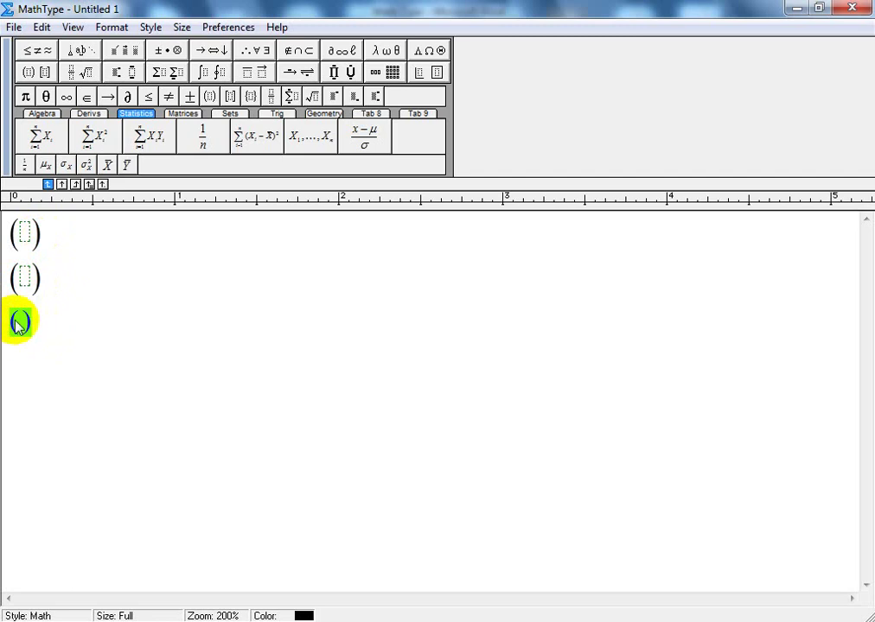
left_click(66, 338)
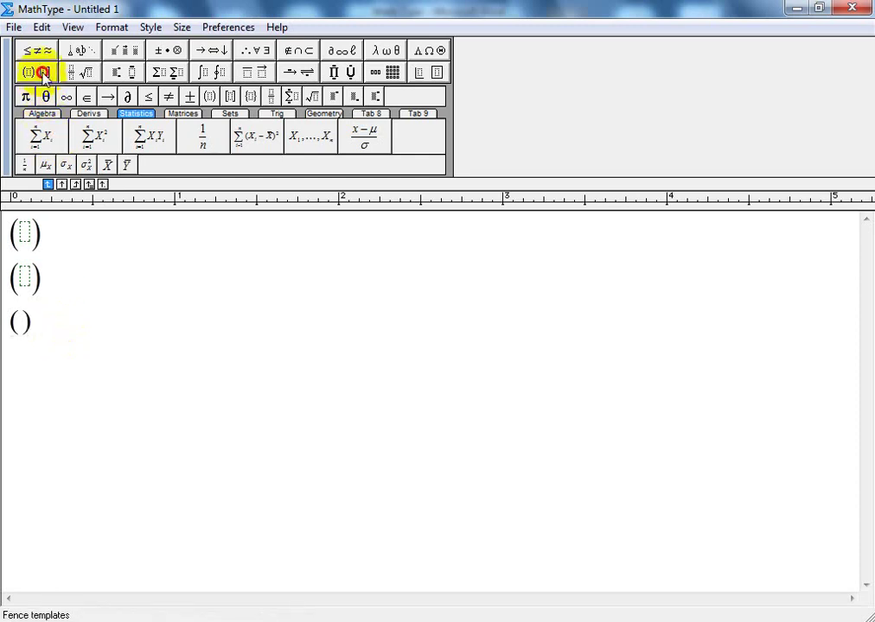
key("alt+Tab")
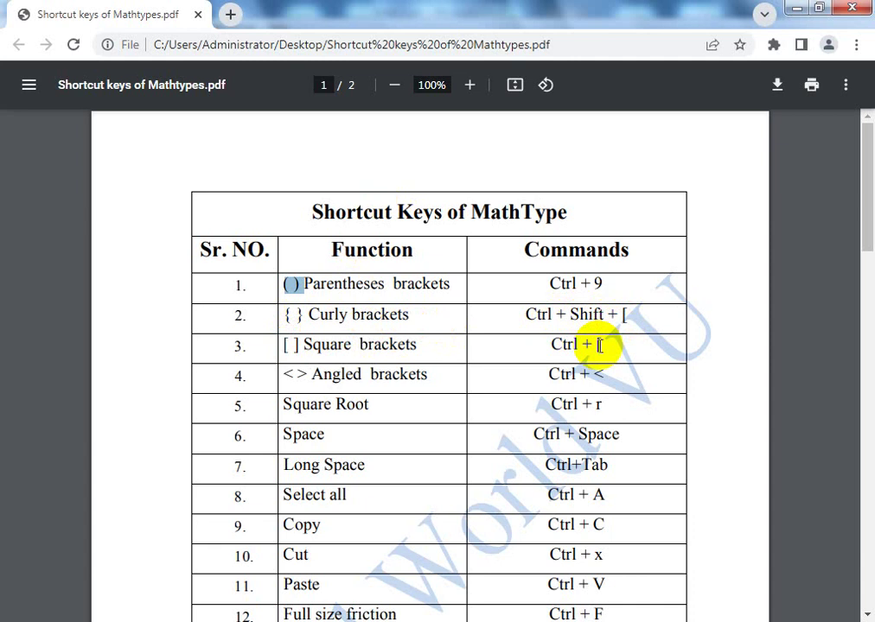
Highlight the curly brackets symbol and the angled brackets shortcut Ctrl + < in the PDF table
left_click_drag(303, 314, 283, 319)
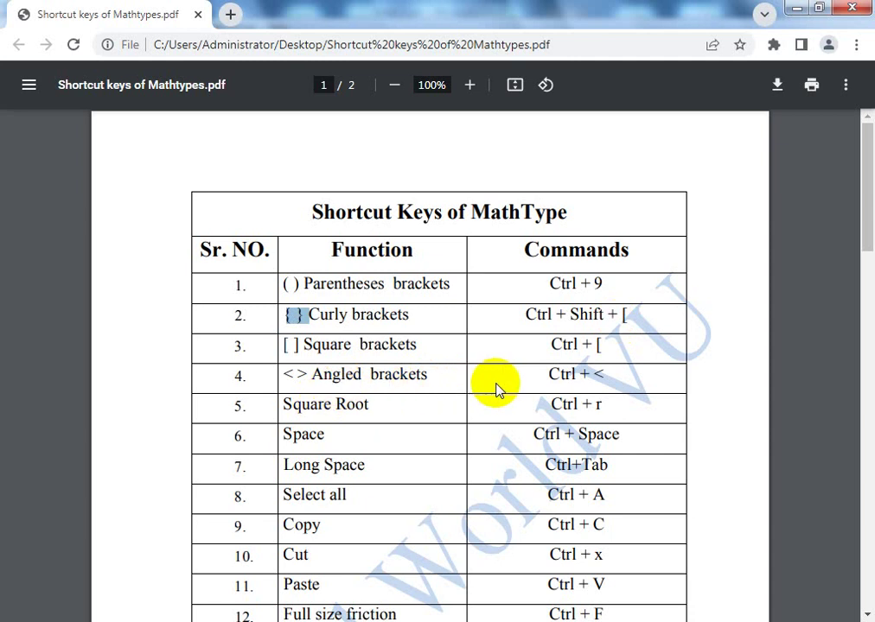
left_click_drag(604, 379, 542, 381)
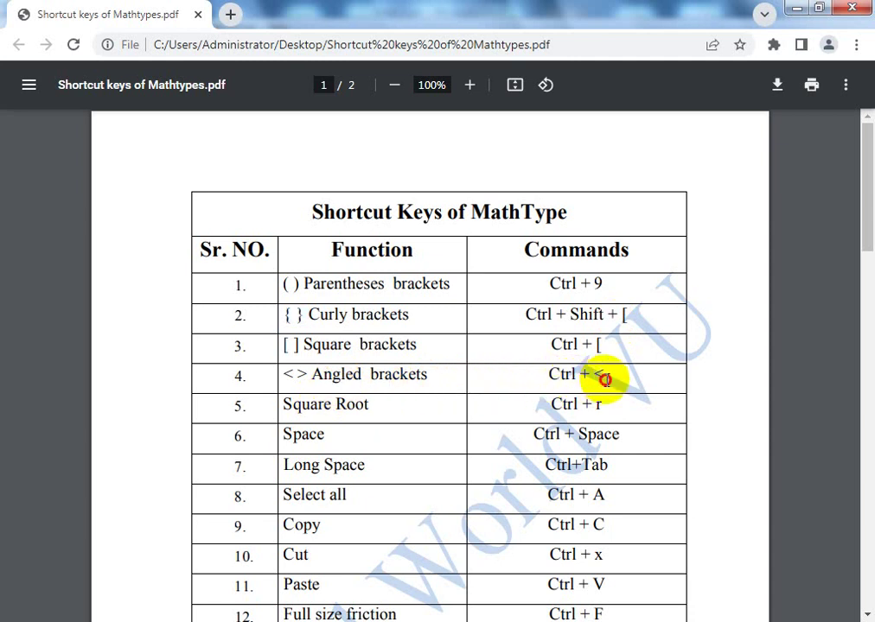
scroll(543, 381, "down", 1)
scroll(547, 385, "down", 1)
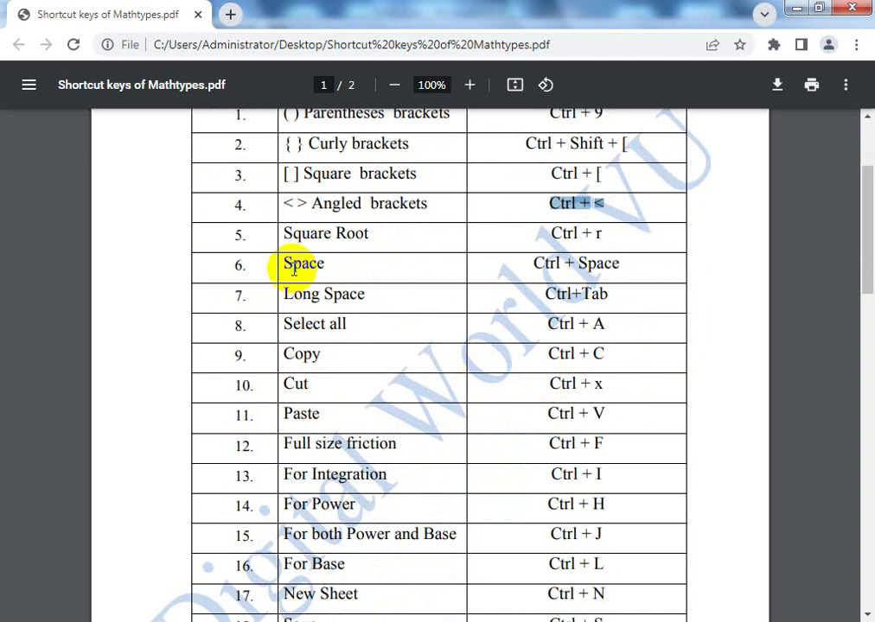
left_click(284, 265)
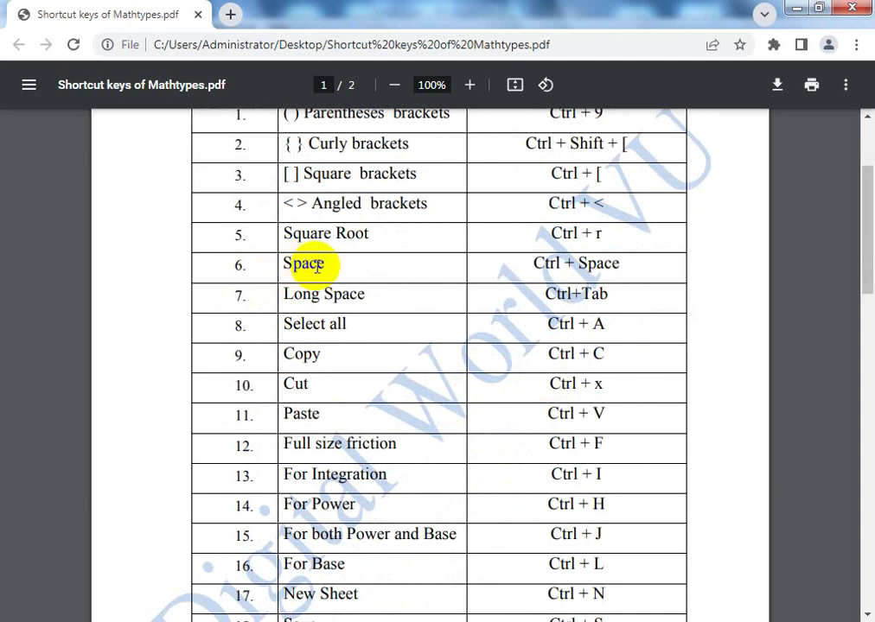
key("alt+Tab")
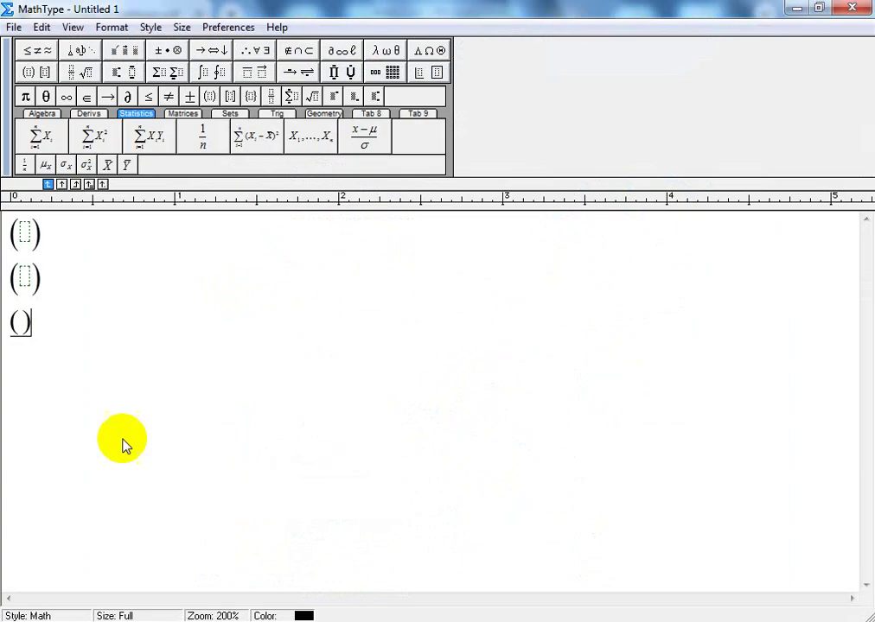
Add a bordered box template with Ctrl+T below the third bracket line
left_click(54, 326)
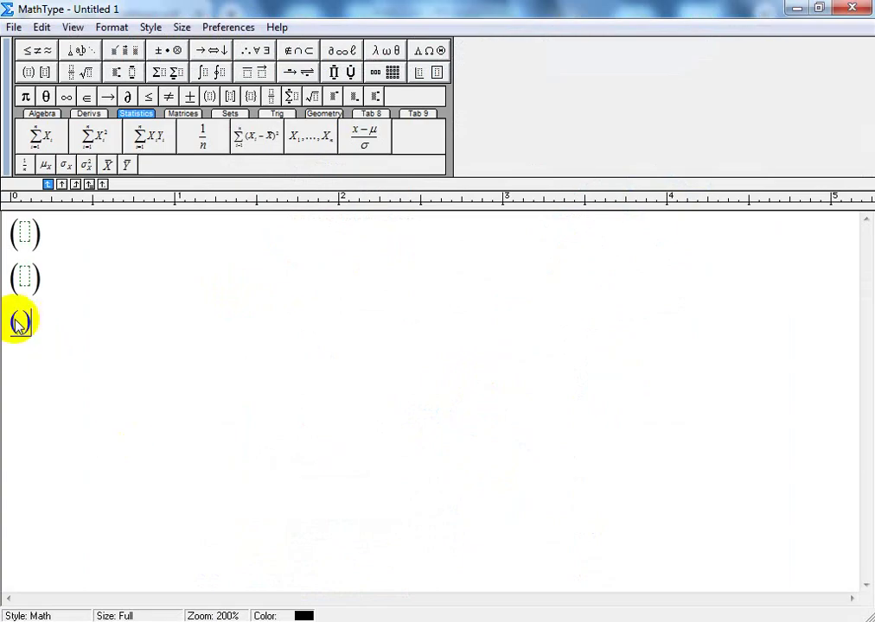
key("Return")
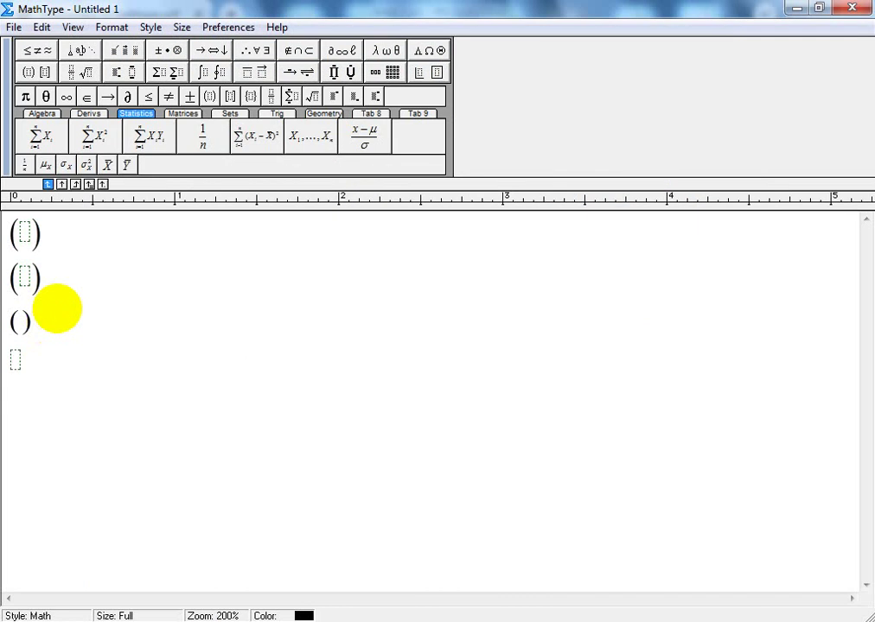
key("BackSpace")
key("ctrl+t")
key("ctrl+z")
key("ctrl+t")
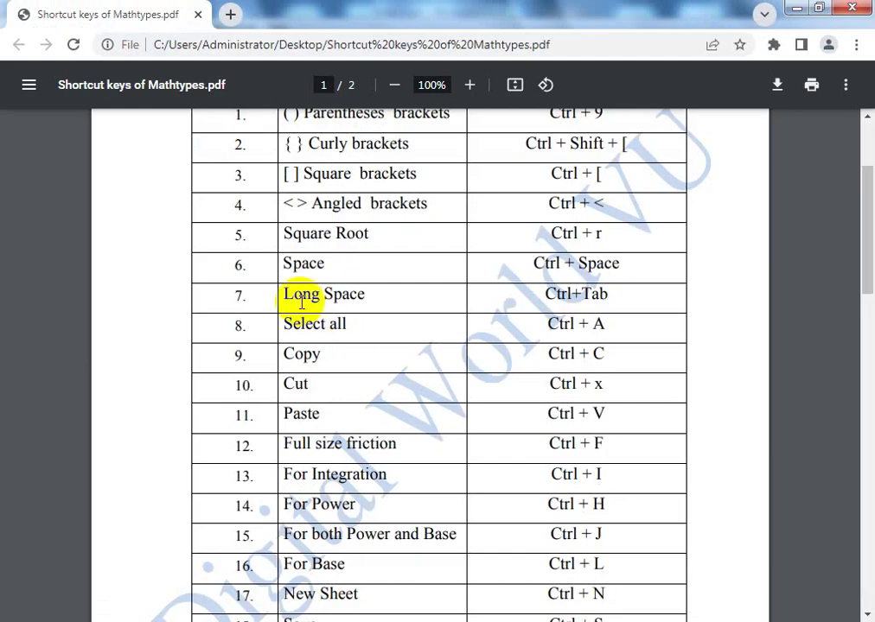
Highlight the word Space in row 6 of the shortcut table, then clear the highlight
left_click_drag(285, 267, 357, 265)
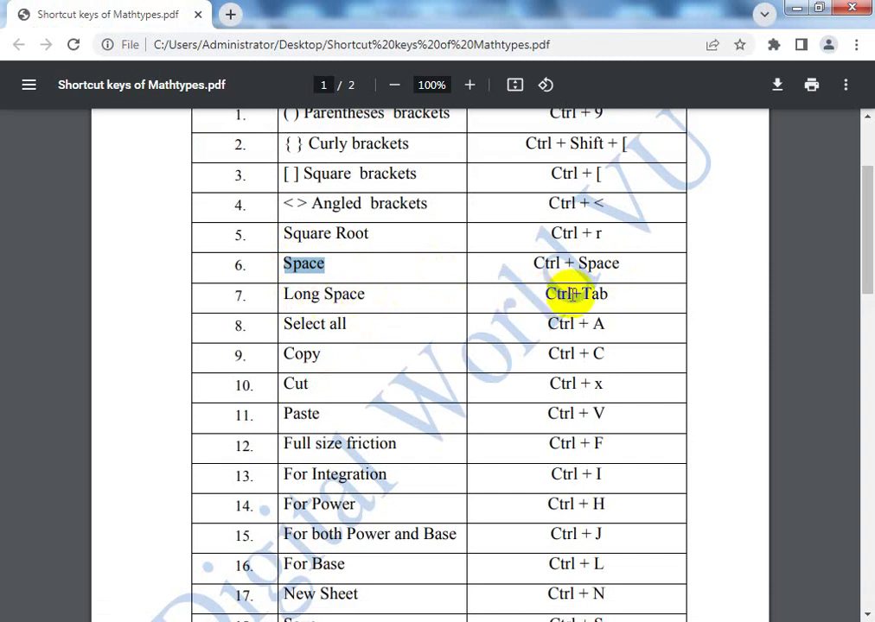
left_click(591, 324)
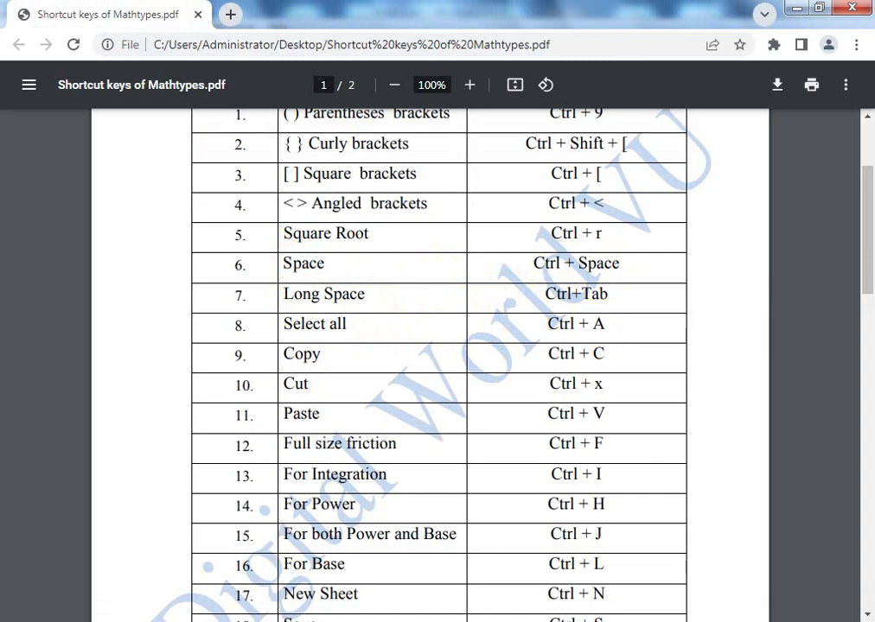
key("alt+Tab")
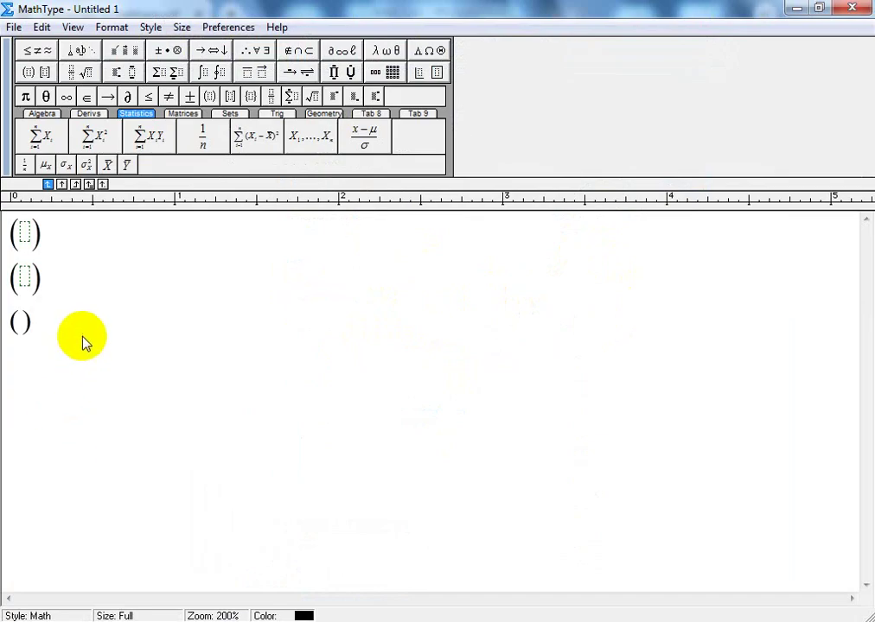
Insert ΣXᵢ², ΣXᵢYᵢ, Σ(Xᵢ−X̄)² and another ΣXᵢ² Statistics templates below the brackets
key("Return")
key("Return")
left_click(91, 135)
left_click(76, 363)
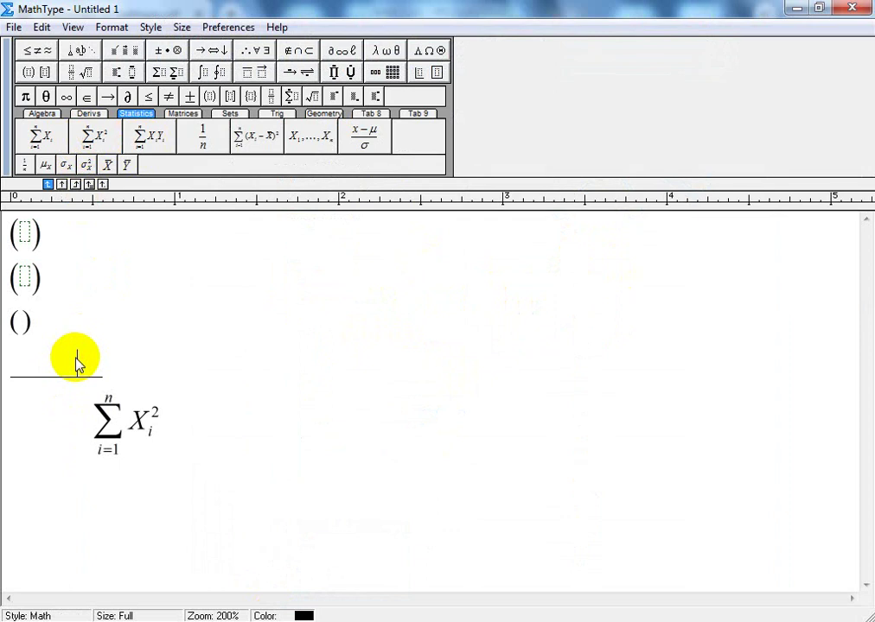
left_click(143, 137)
left_click(251, 137)
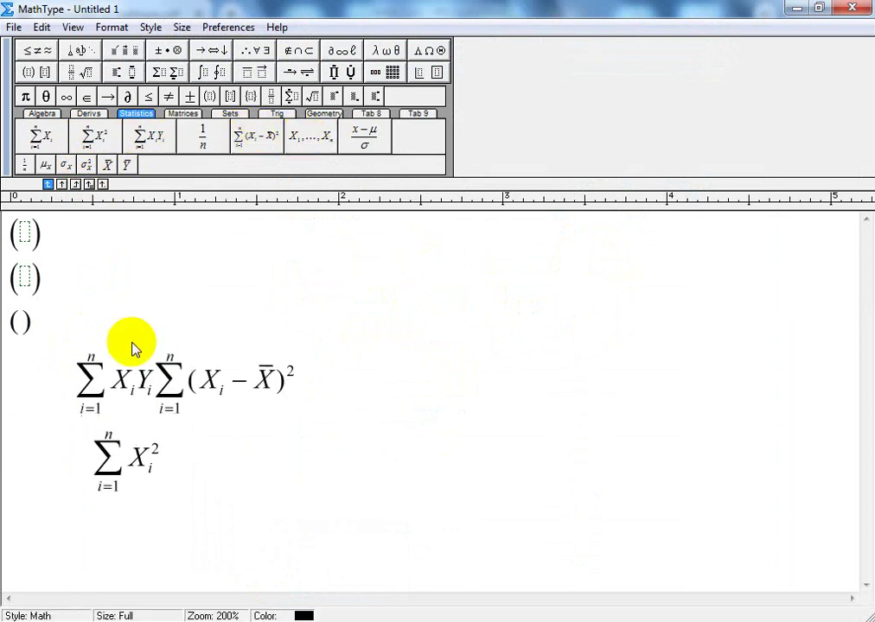
left_click(28, 329)
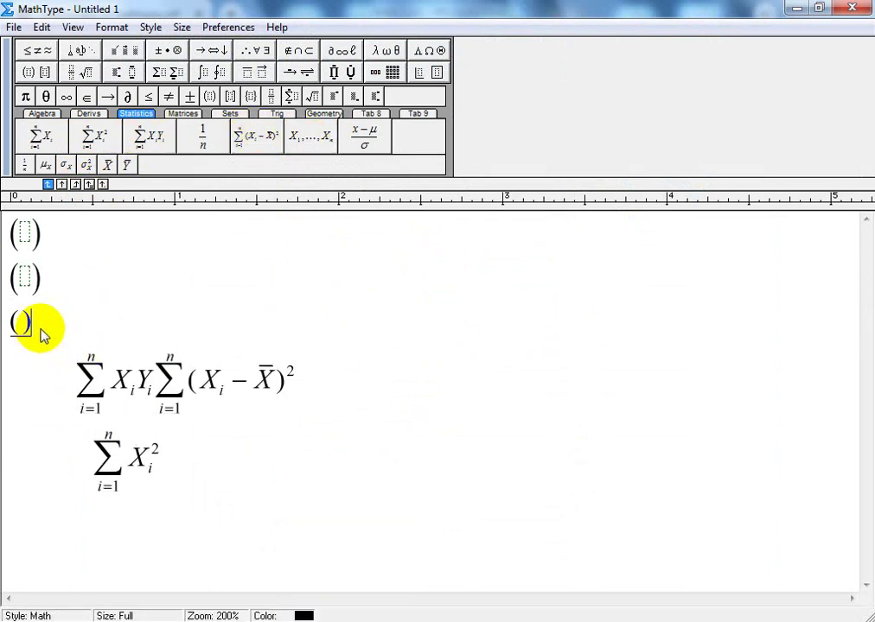
key("Return")
left_click(96, 136)
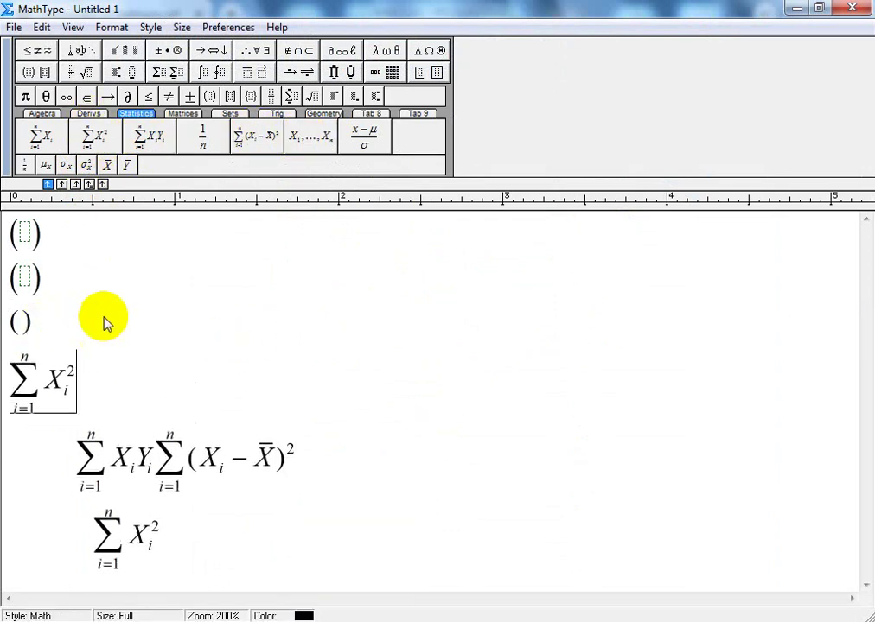
Select every equation line, finishing with Ctrl+A
left_click(144, 575)
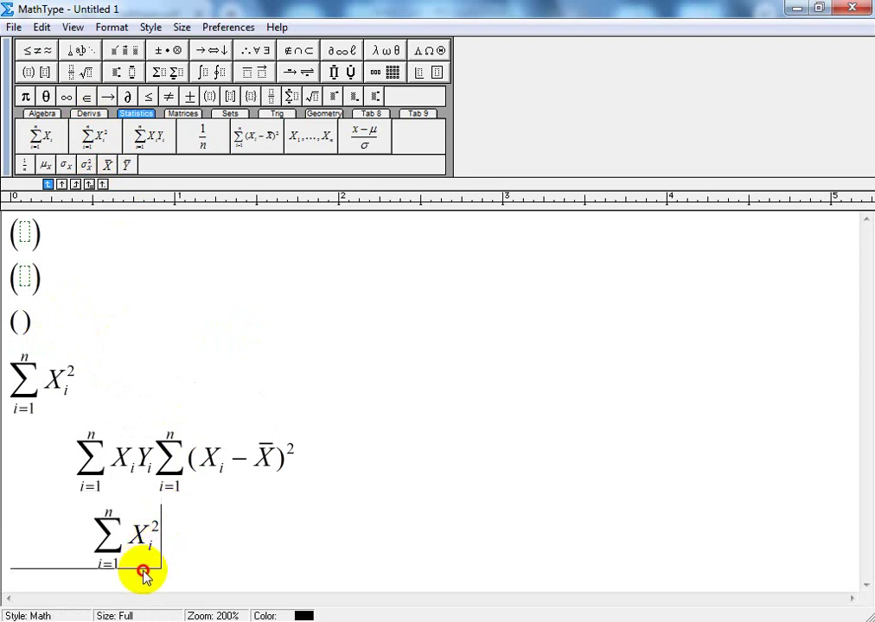
left_click_drag(144, 575, 12, 235)
left_click(142, 332)
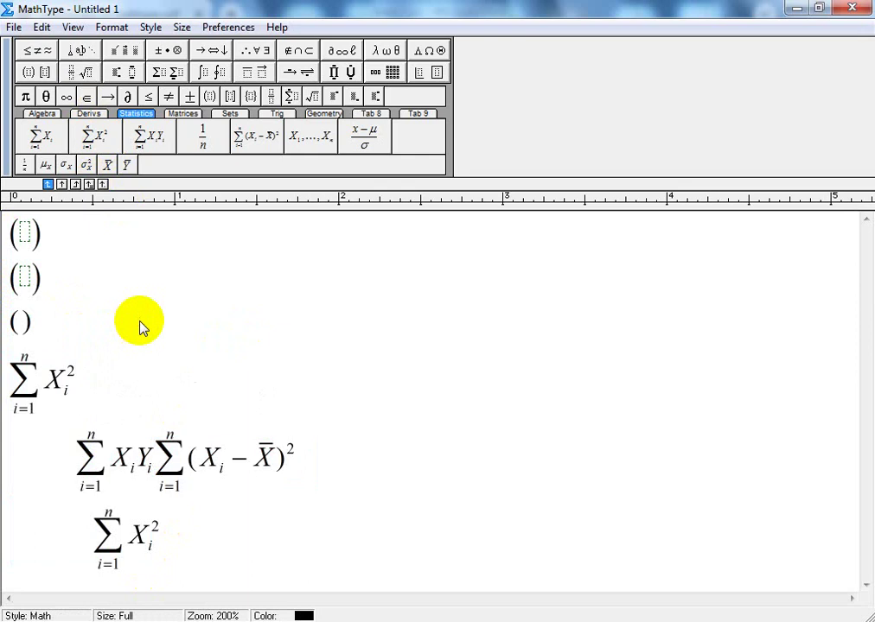
key("ctrl+a")
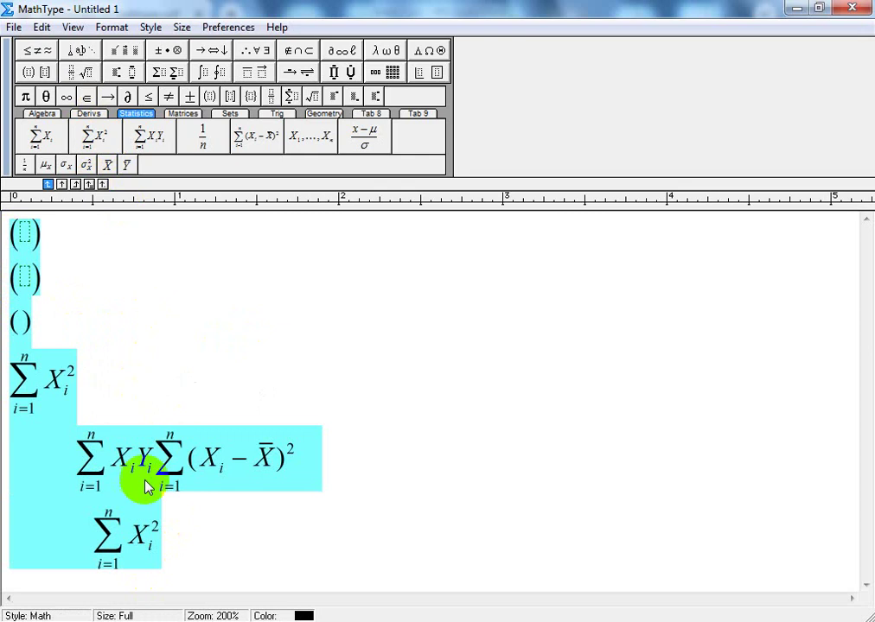
right_click(175, 439)
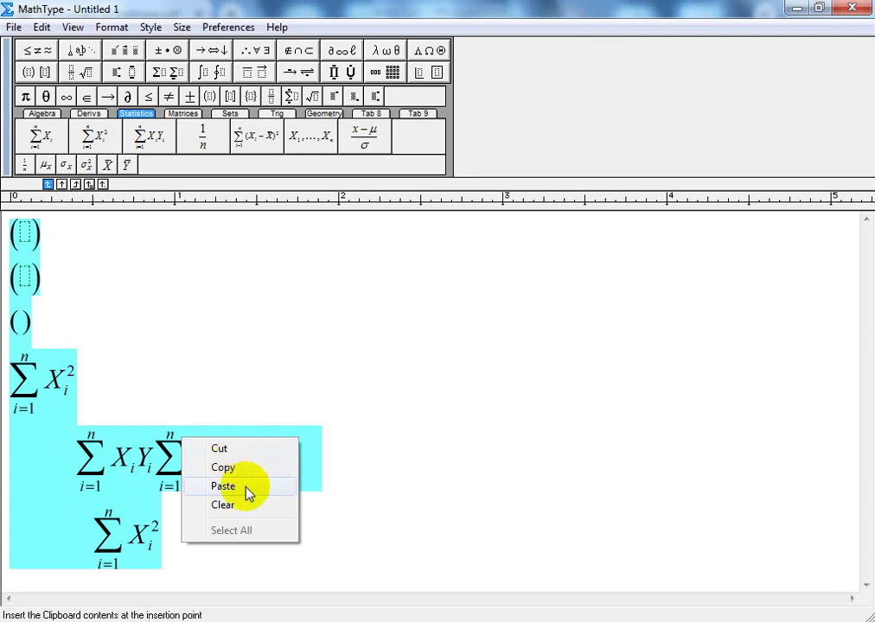
left_click(307, 442)
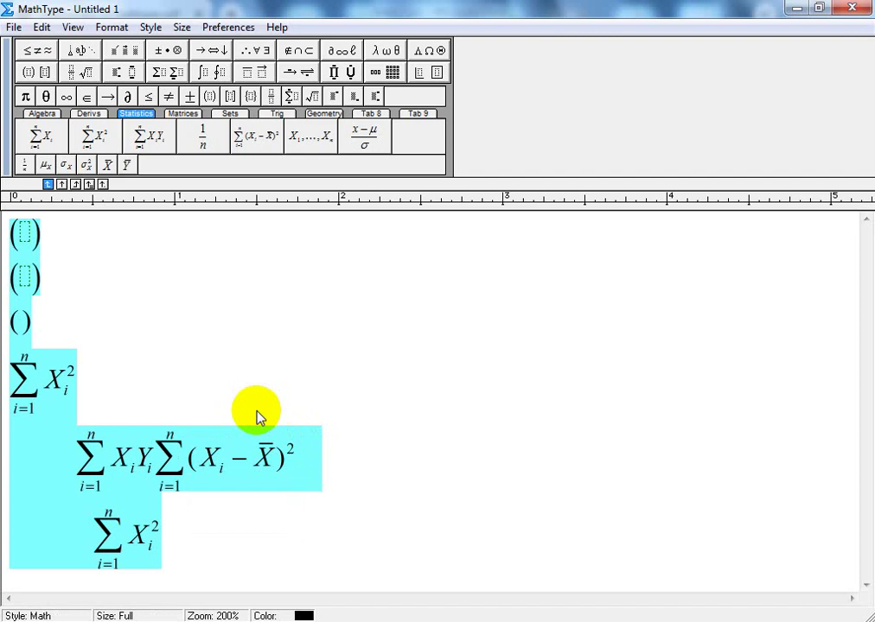
left_click(195, 618)
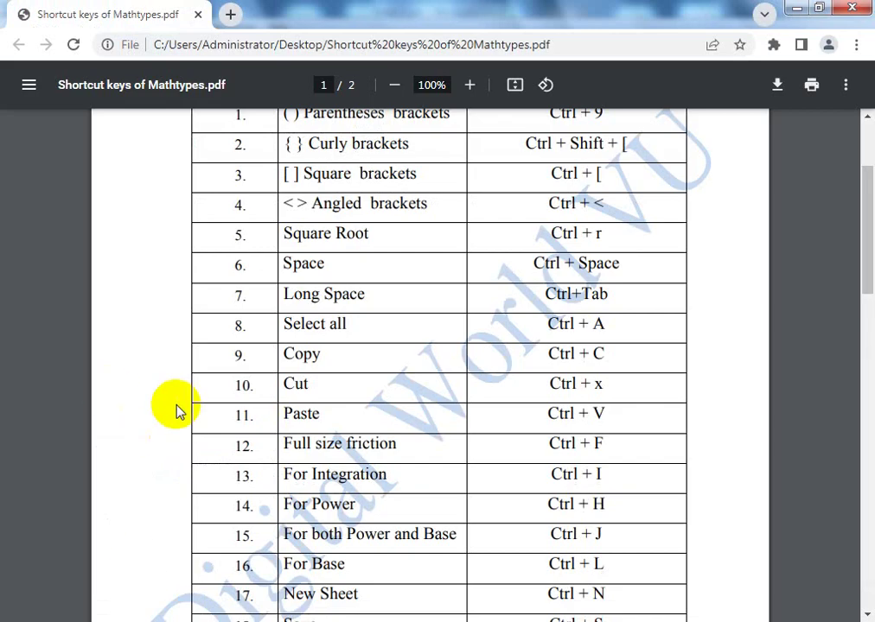
left_click(617, 356)
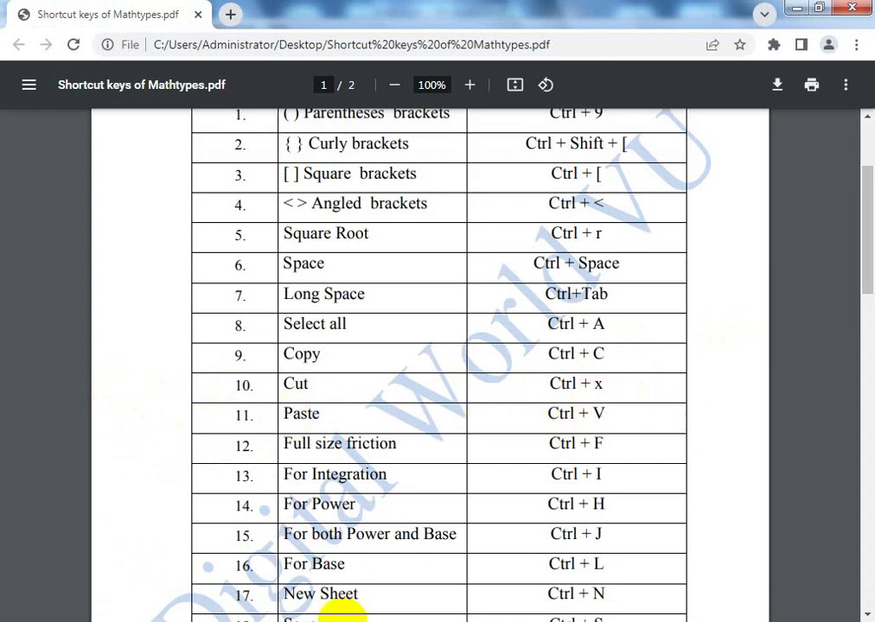
key("alt+Tab")
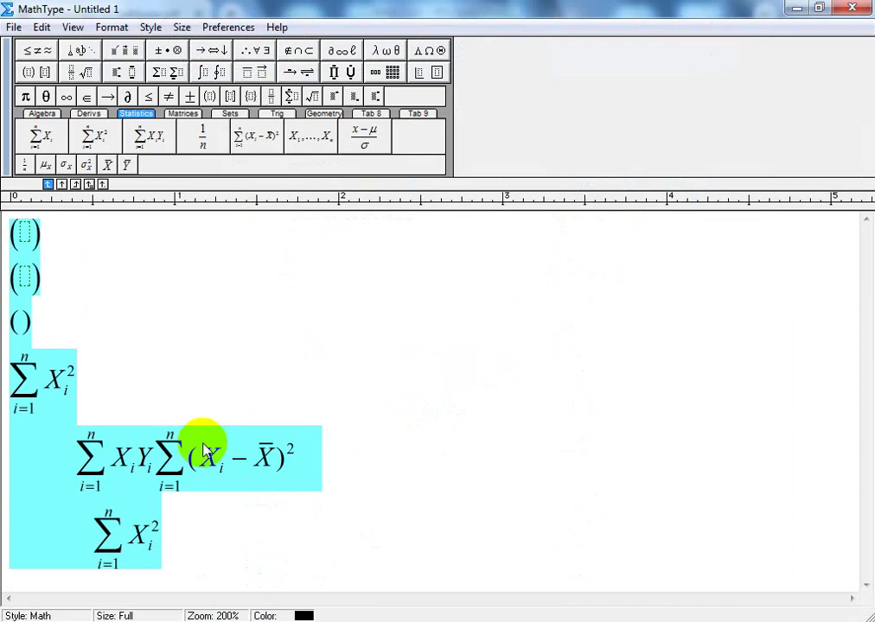
Remove all the selected equations, then restore them with Ctrl+Z
key("Delete")
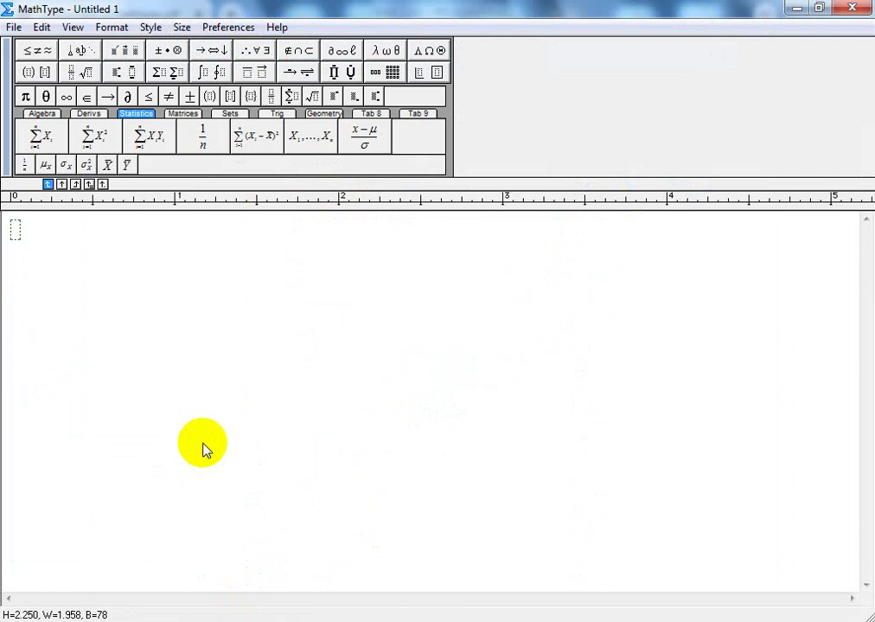
key("ctrl+z")
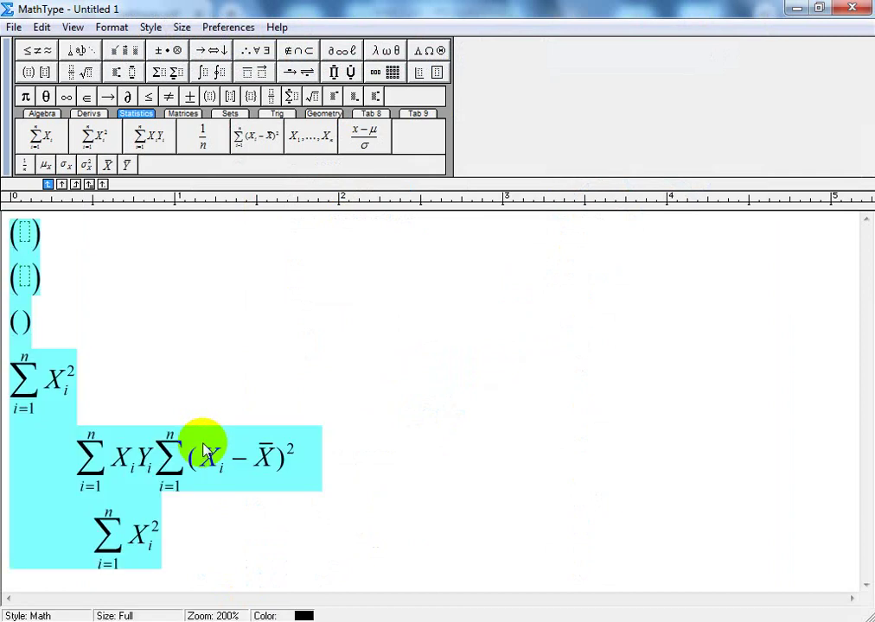
left_click(254, 546)
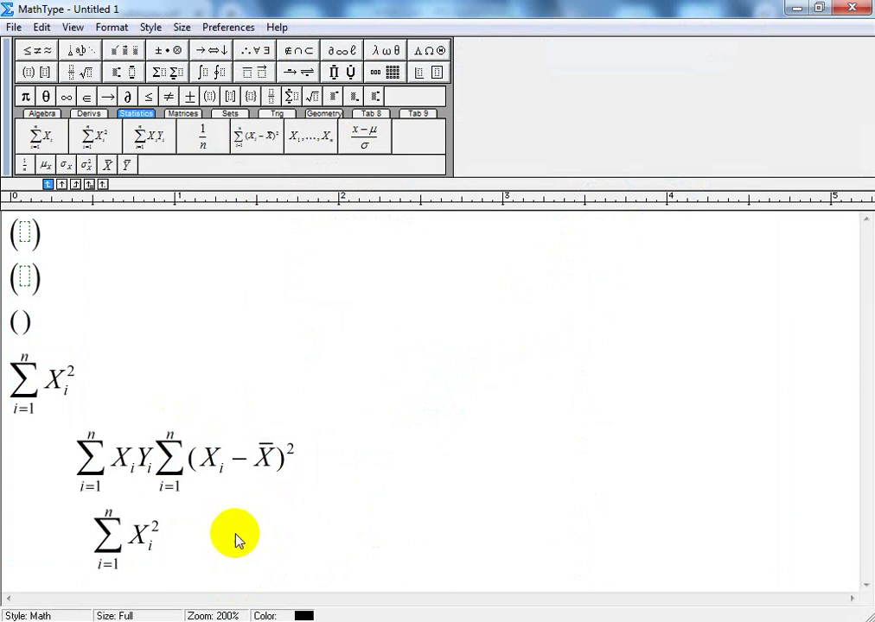
key("alt+Tab")
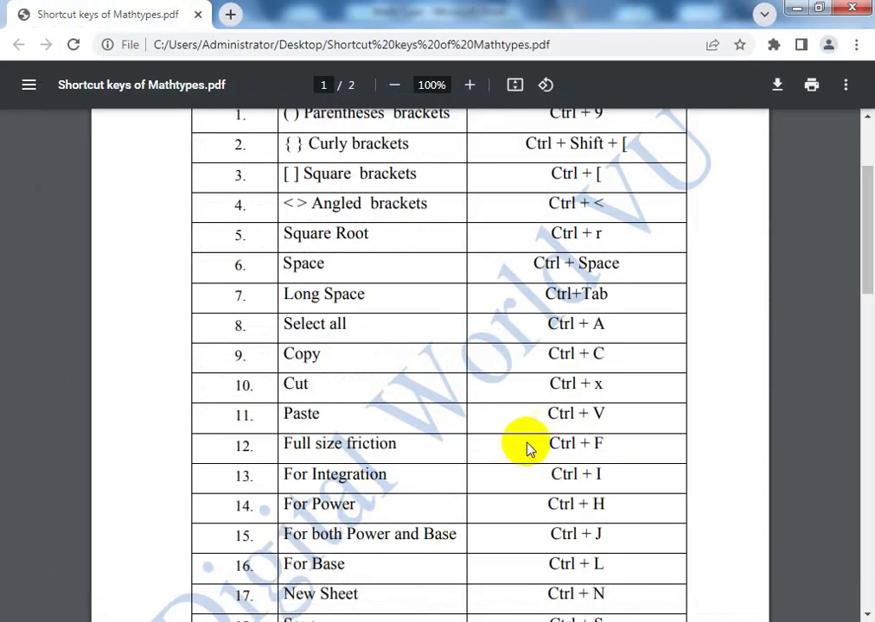
Highlight the full size fraction shortcut Ctrl + F in row 12
left_click_drag(546, 445, 611, 443)
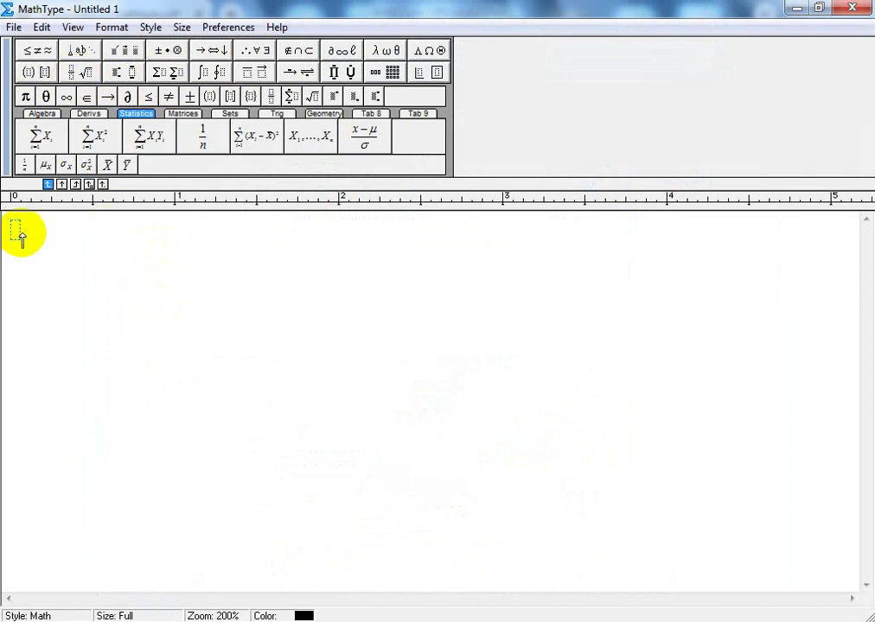
Insert a full-size fraction with Ctrl+F and fill it in as 5 over 5
key("ctrl+f")
type("5/5")
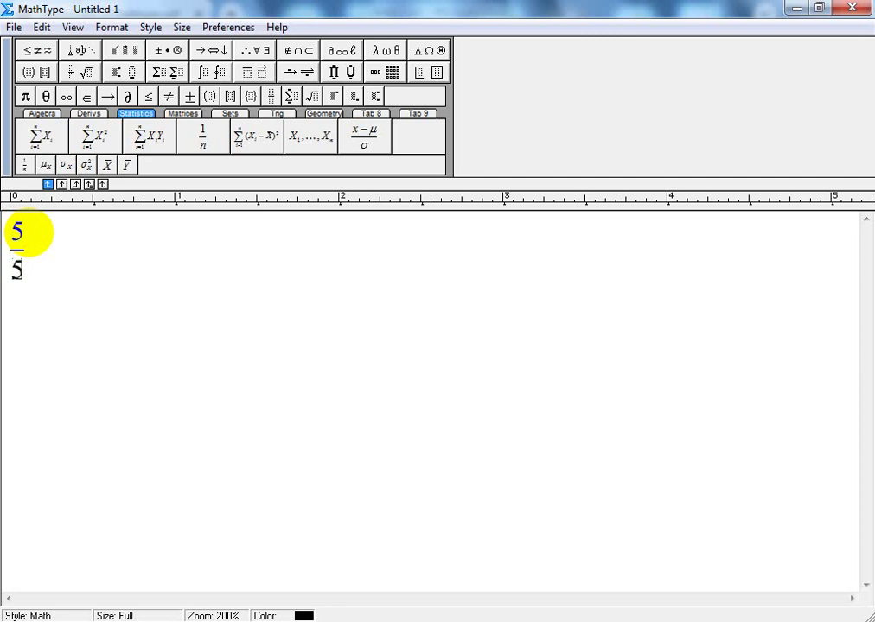
left_click(39, 249)
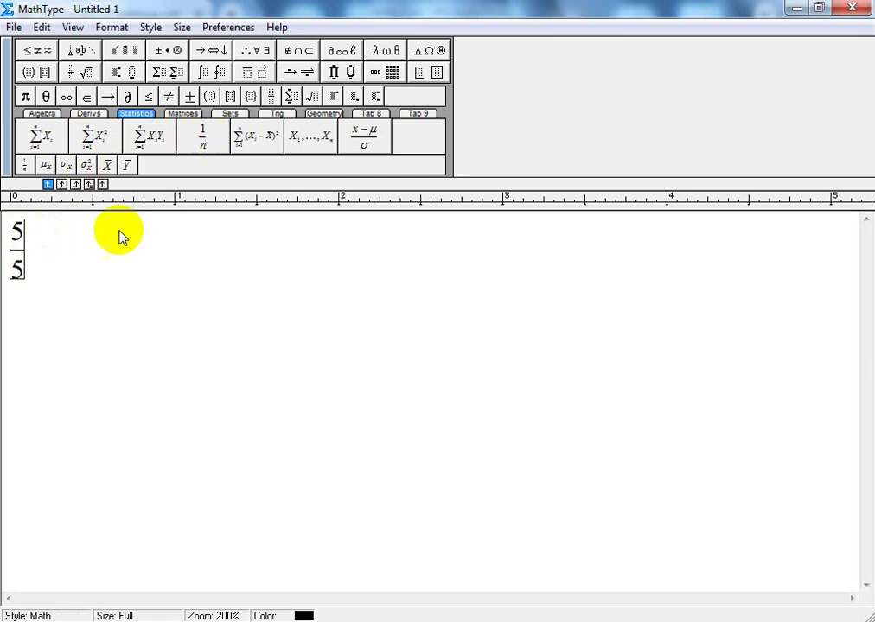
key("alt+Tab")
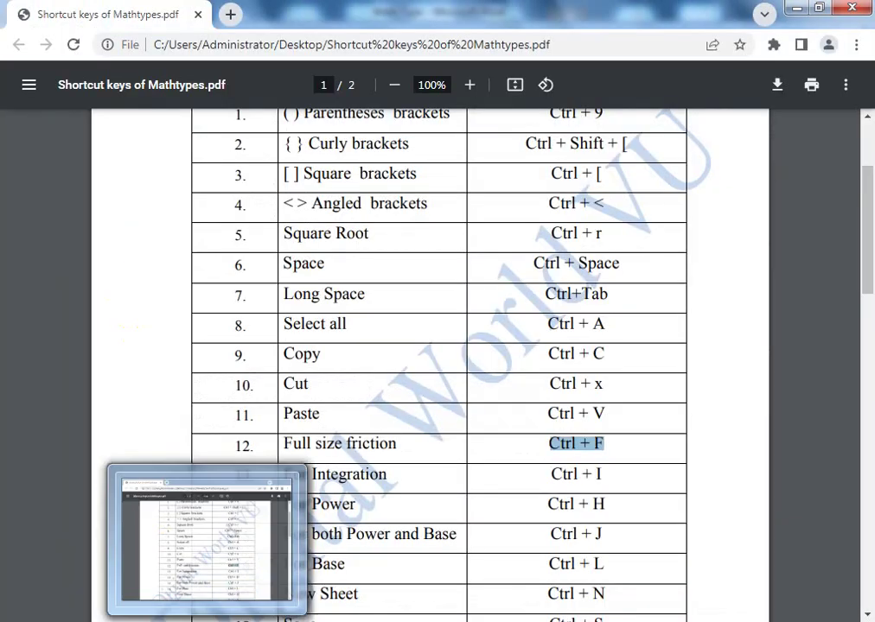
Clear the highlighted row in the shortcut-keys PDF and return to the MathType equation
left_click(392, 475)
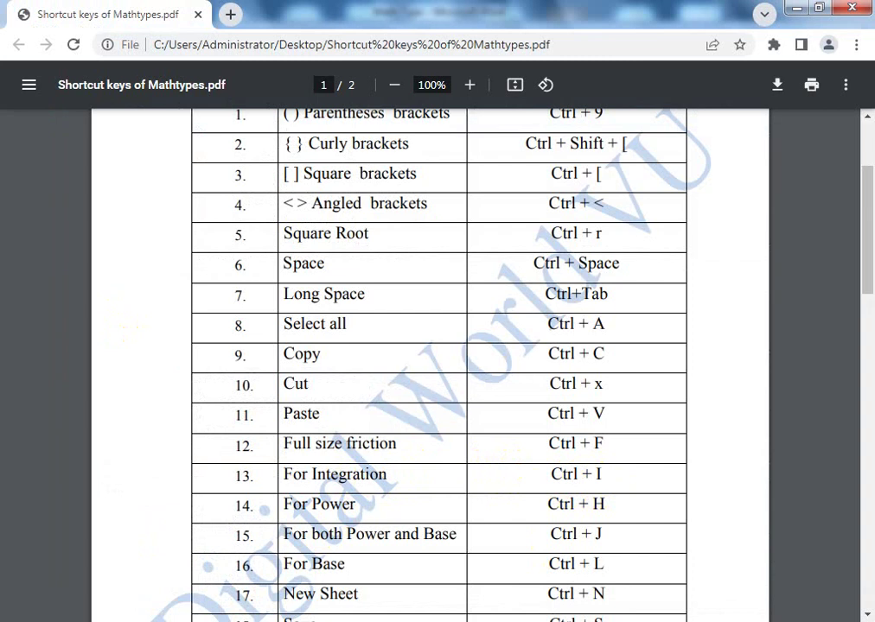
key("alt+Tab")
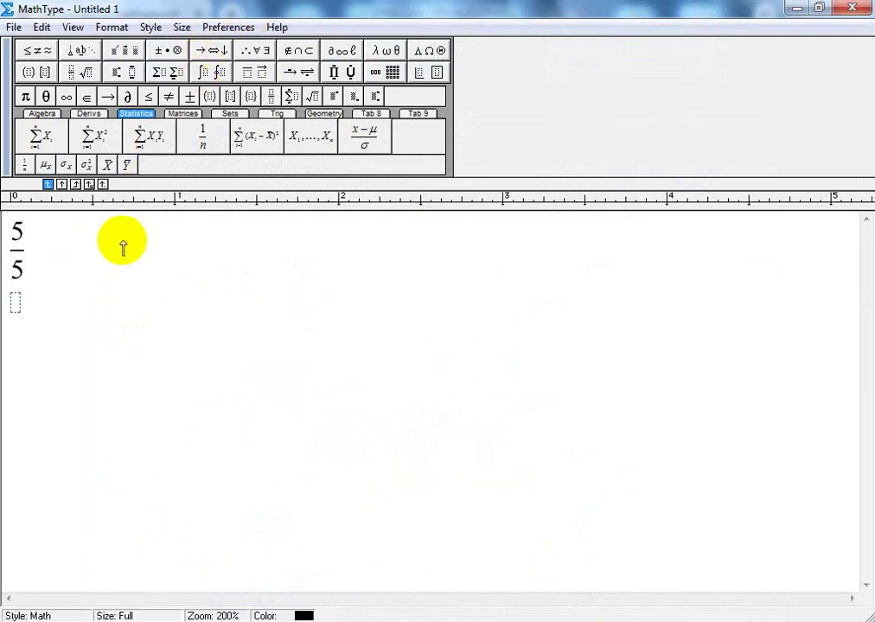
Insert a definite integral with limits under the 5/5 fraction using Ctrl+I, checking its slots
key("ctrl+i")
left_click(29, 300)
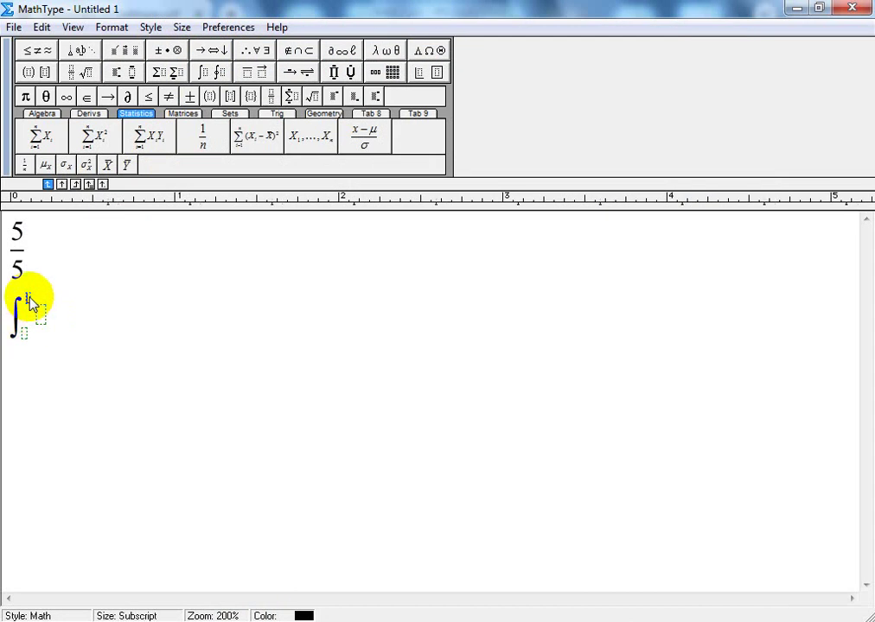
left_click(25, 334)
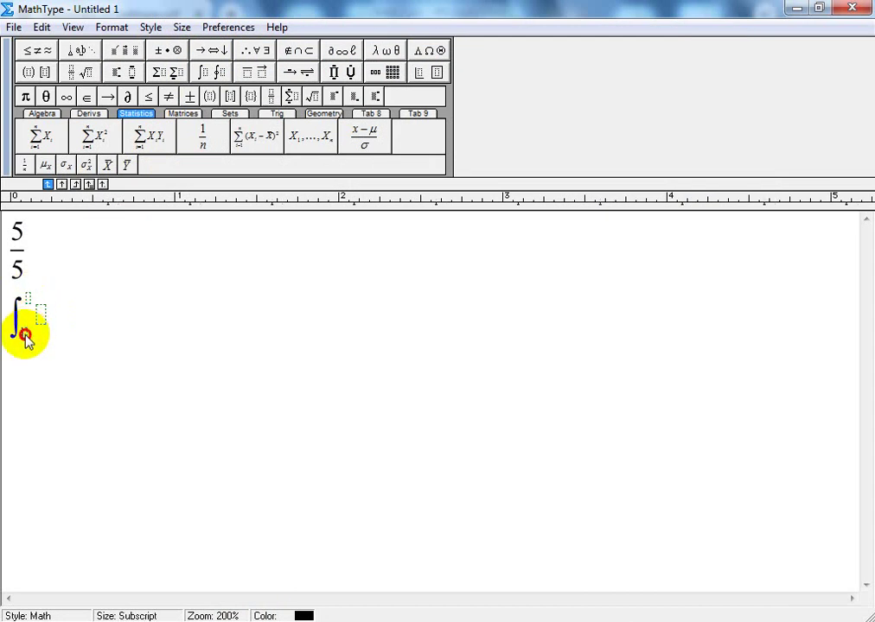
left_click(39, 315)
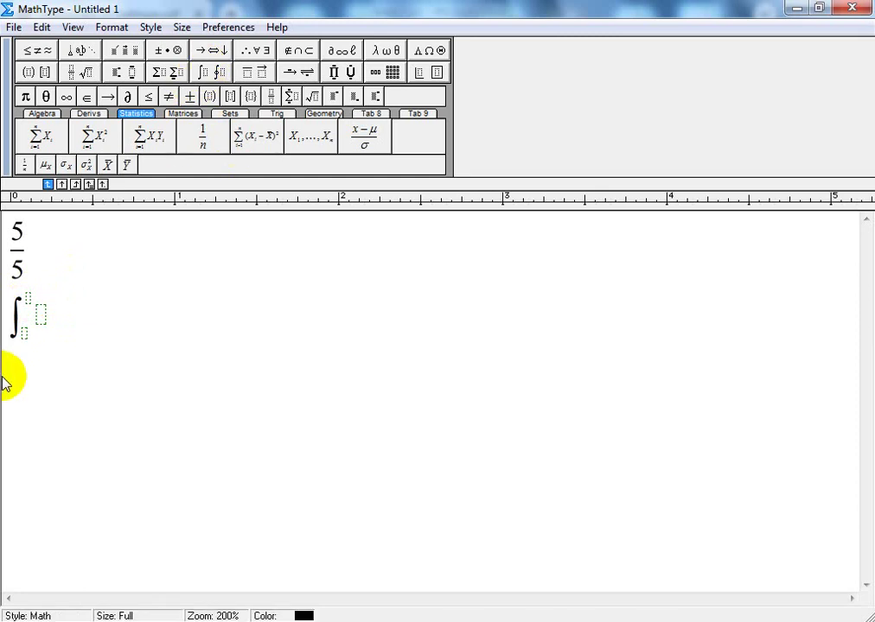
left_click_drag(38, 302, 16, 343)
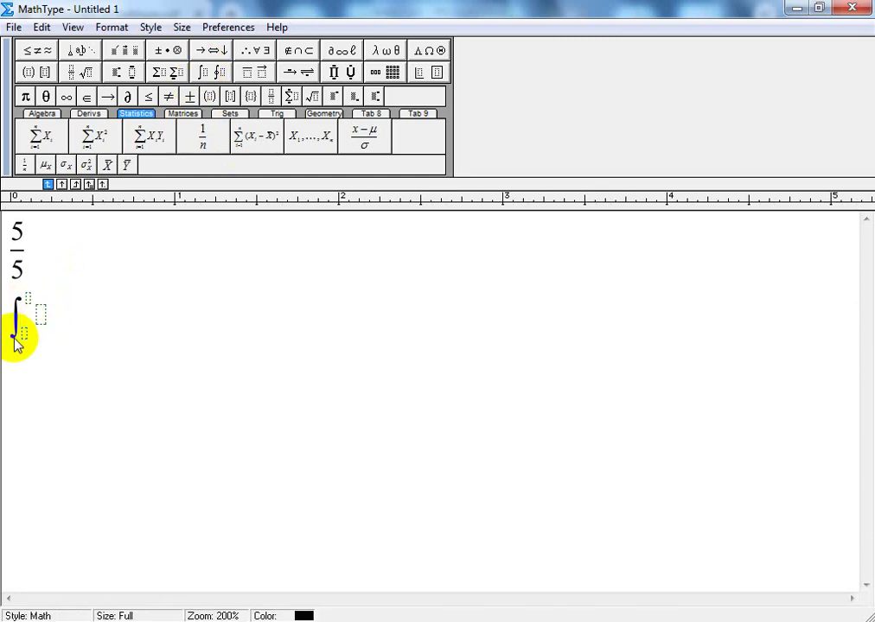
left_click(18, 343)
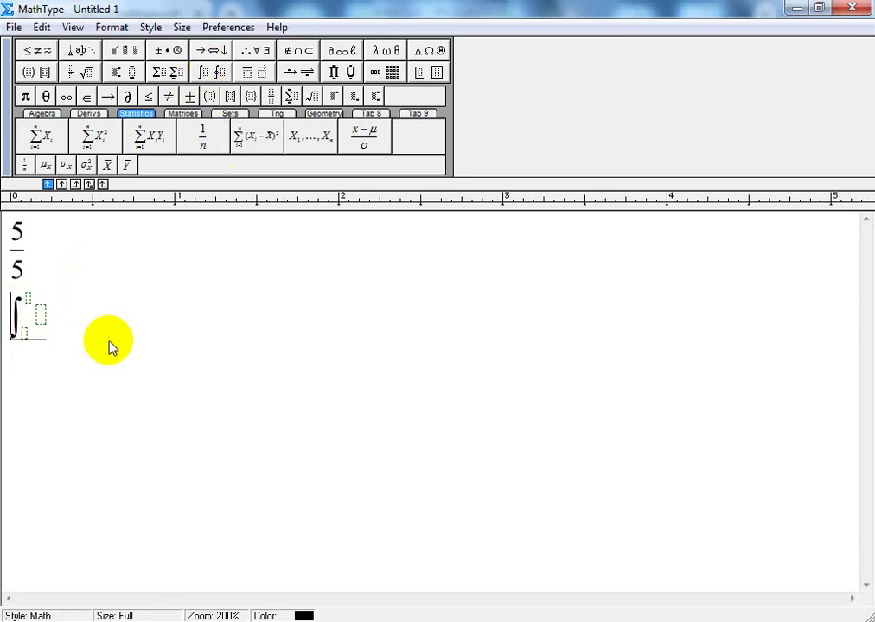
Browse the integral templates without inserting one, leaving the caret in the upper-limit slot
left_click(209, 76)
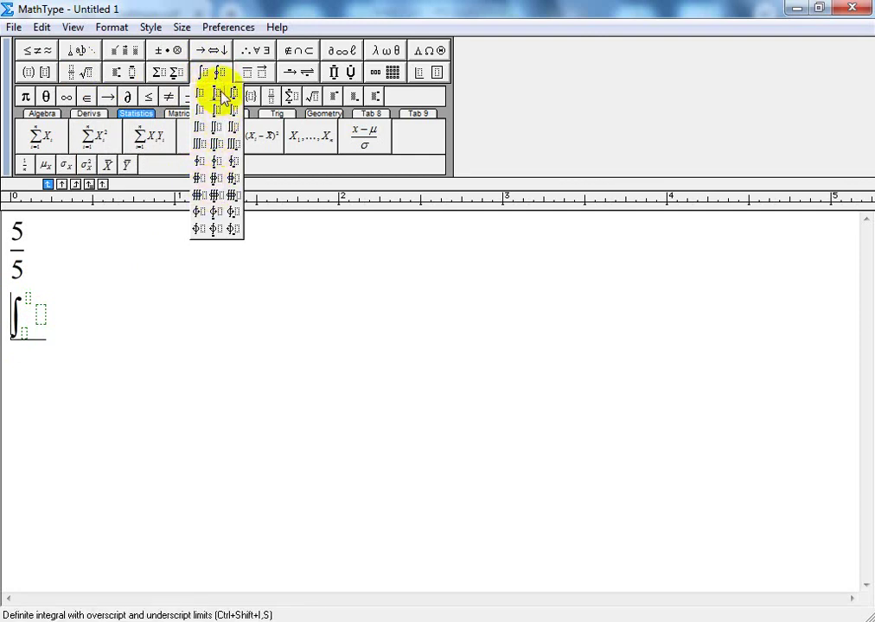
left_click(263, 371)
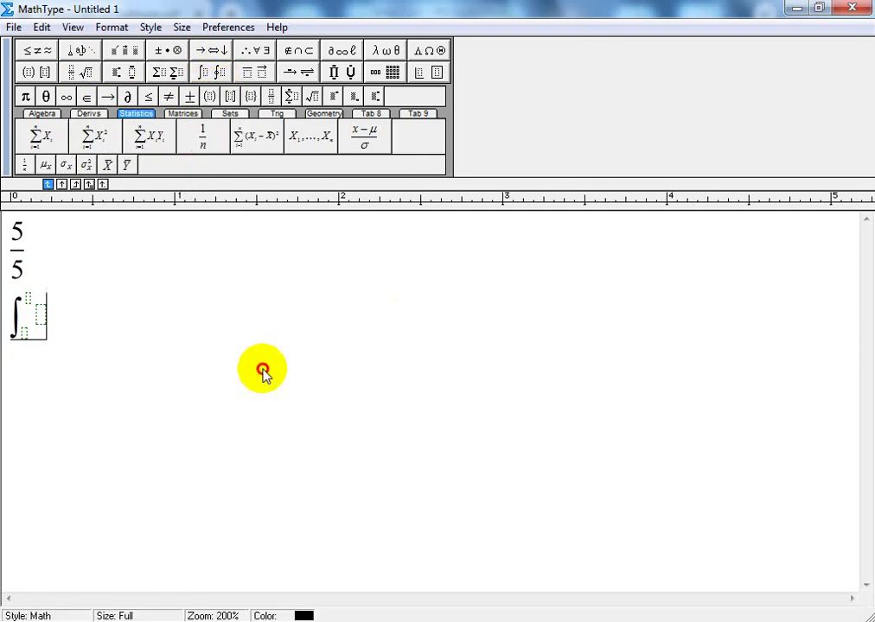
left_click(29, 298)
Give the integral an upper limit of 2 and a lower limit of 5
type("2")
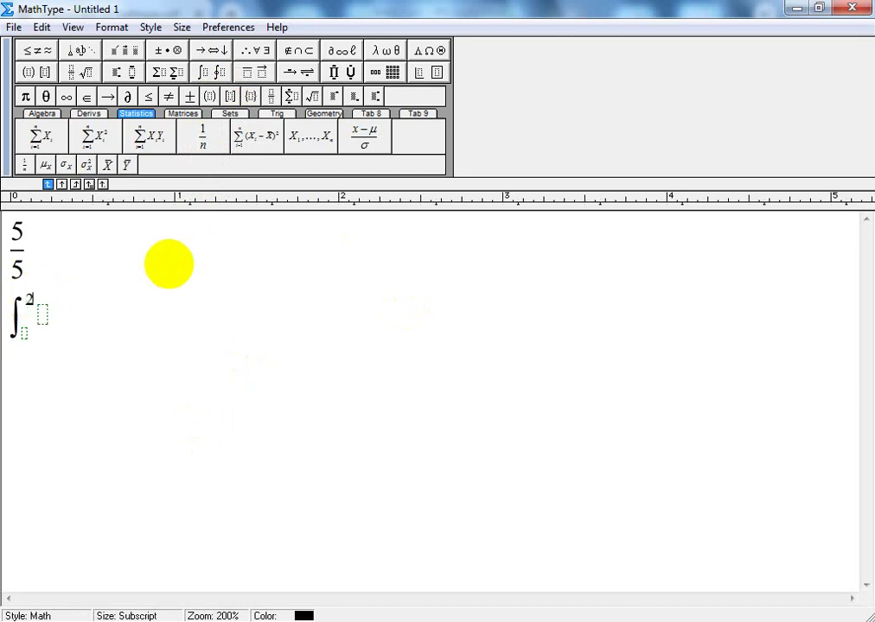
left_click(25, 333)
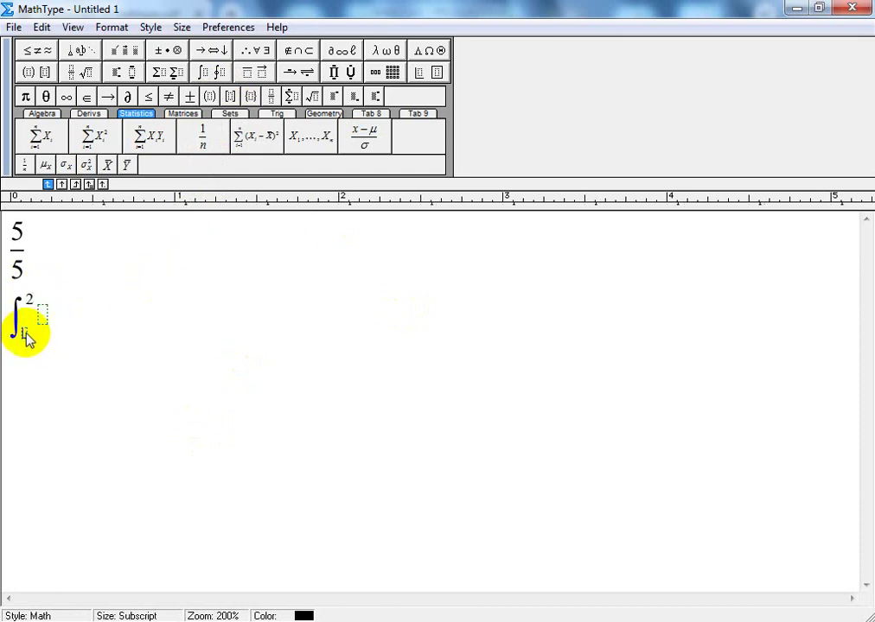
type("5")
left_click(43, 314)
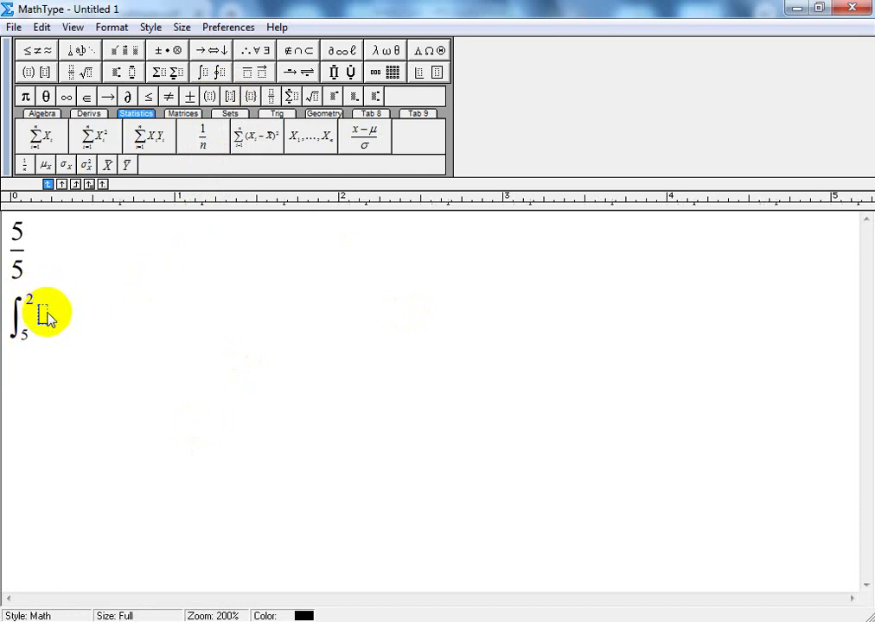
type("45")
left_click(121, 324)
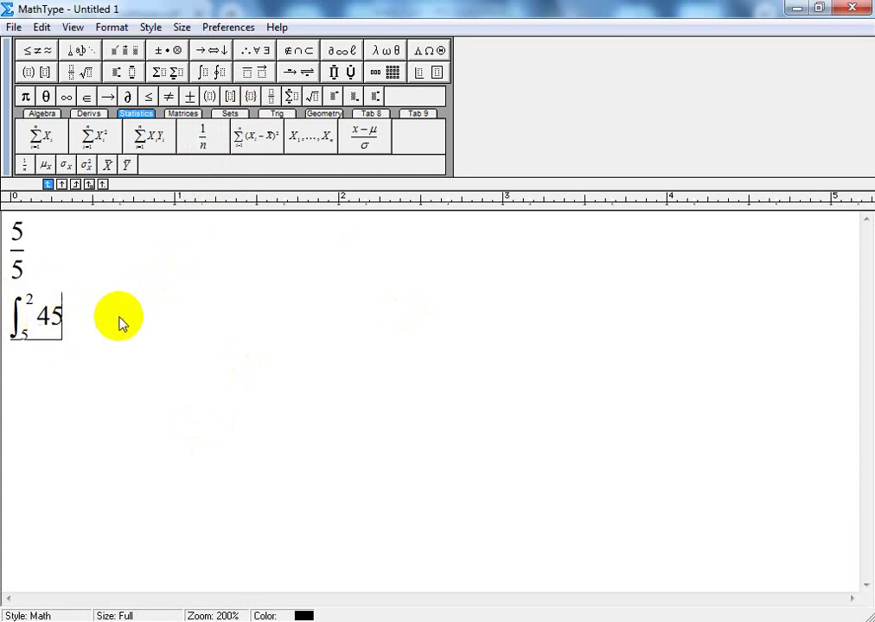
Select and rework the integrand 45 of the integral
left_click(62, 333)
double_click(62, 333)
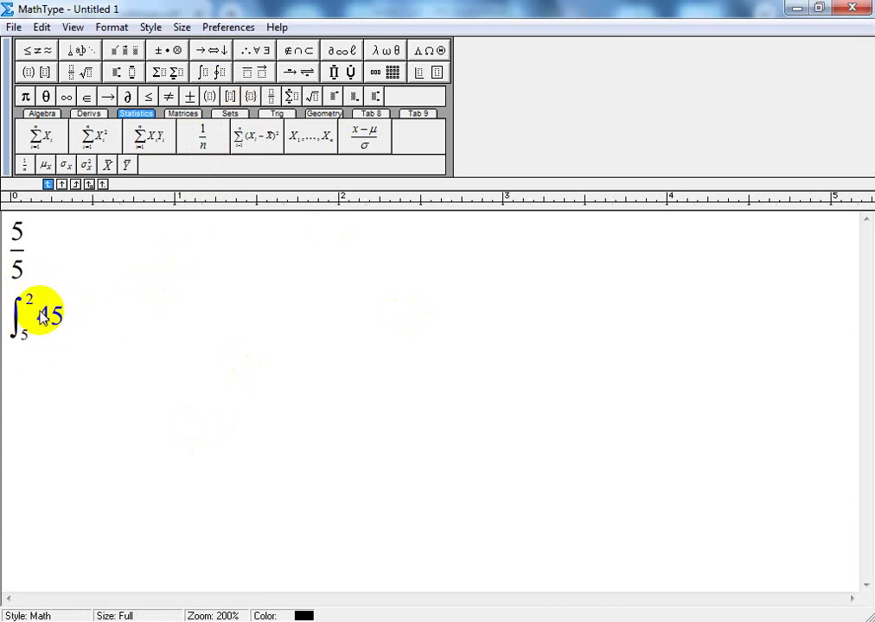
left_click(76, 337)
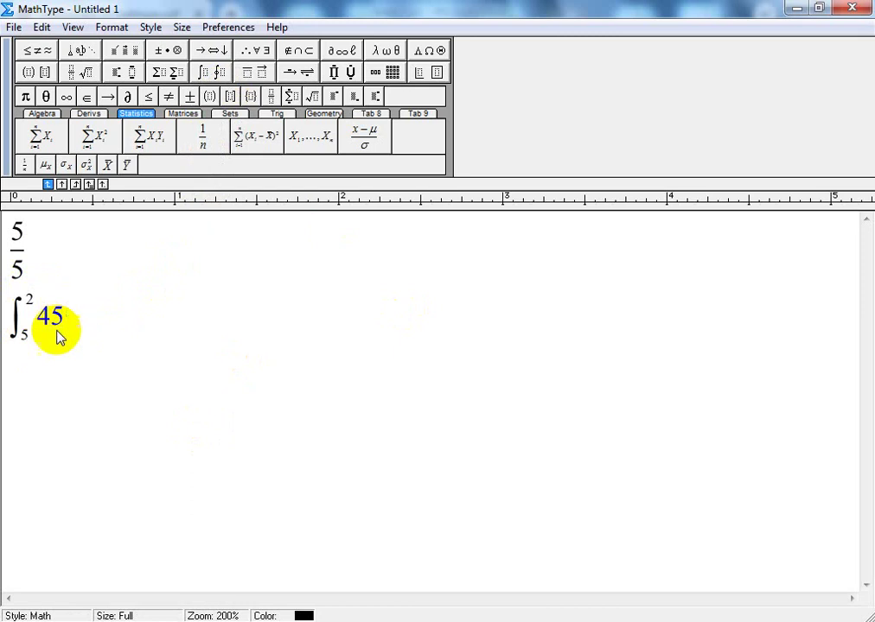
left_click(12, 344)
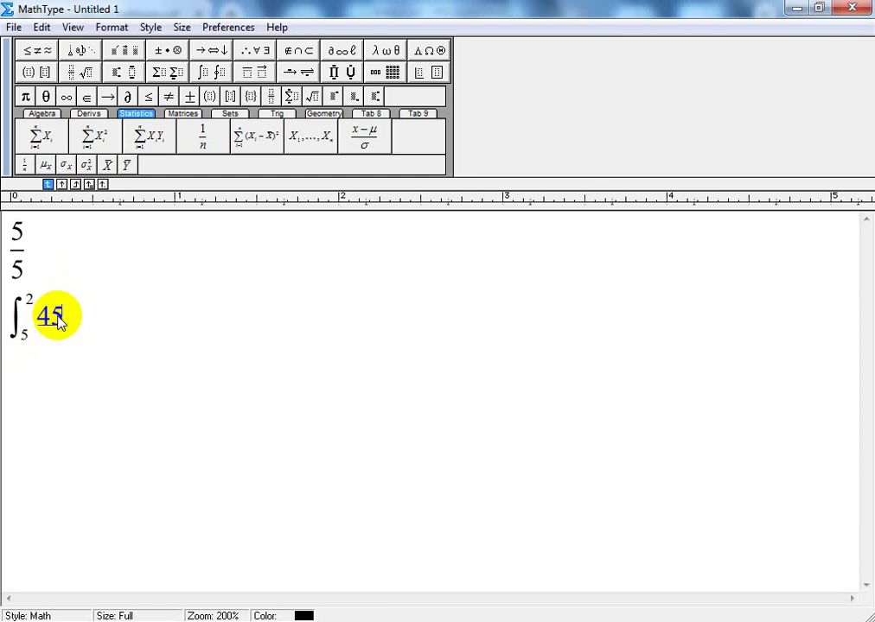
left_click_drag(43, 322, 66, 322)
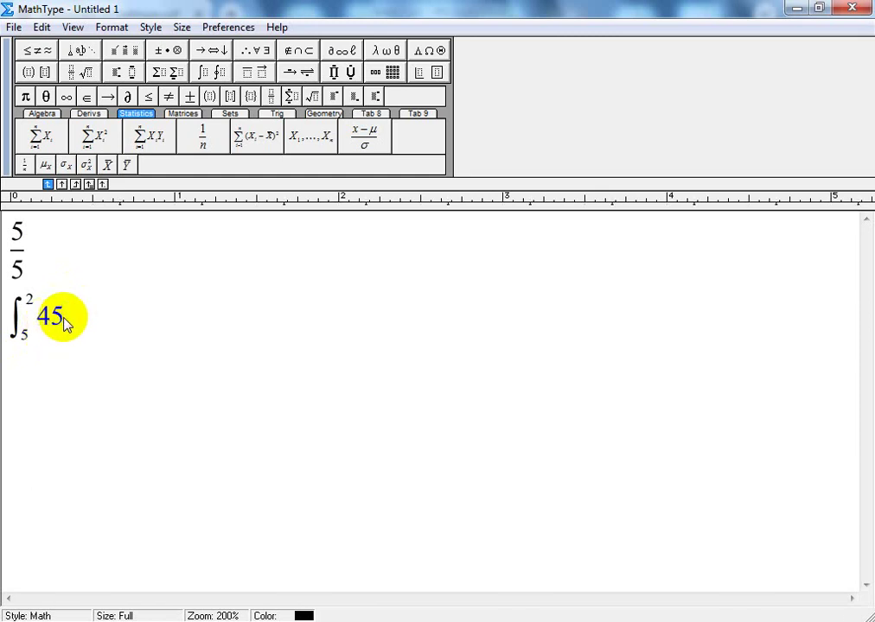
key("Delete")
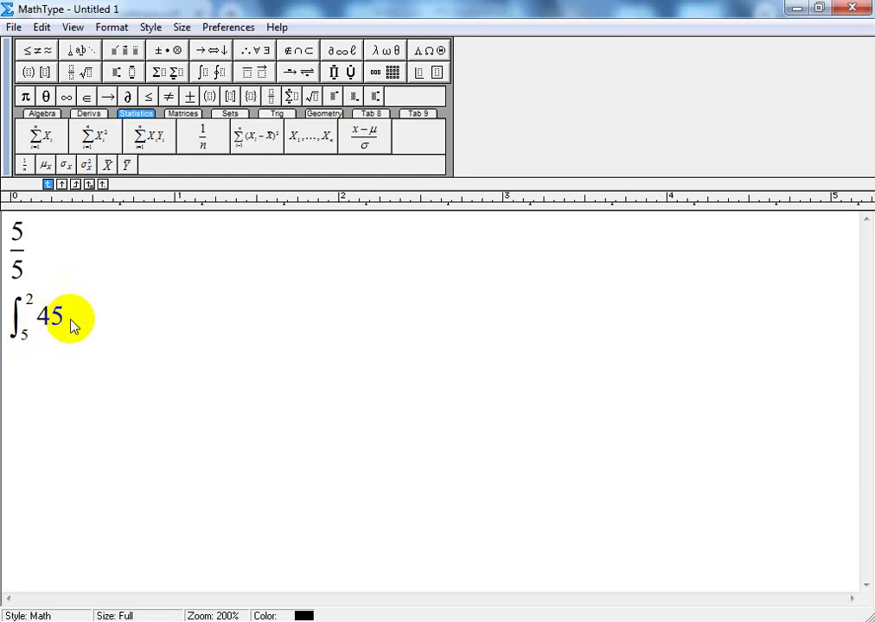
Change the upper limit from 2 to 25, leaving the caret after the integrand 45
double_click(33, 286)
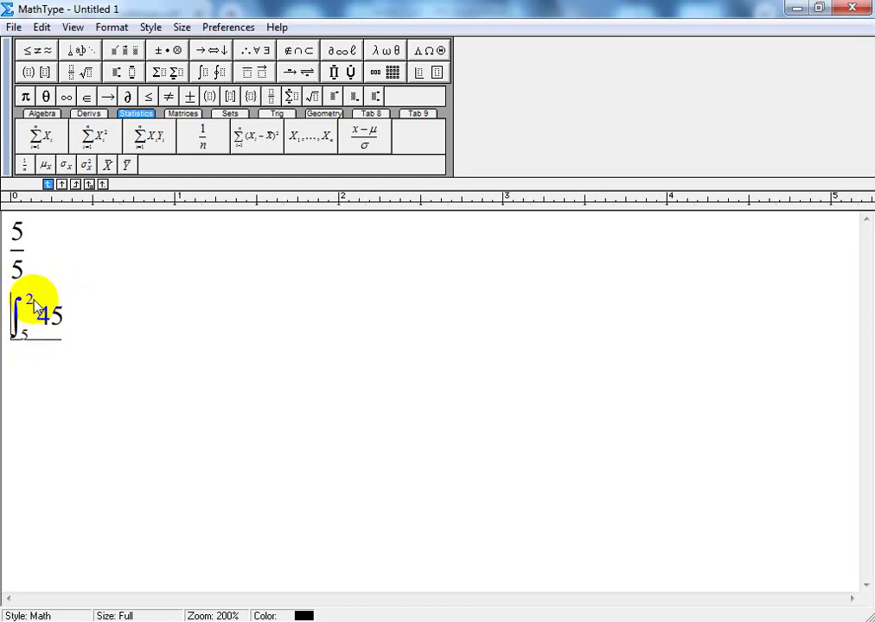
left_click(31, 302)
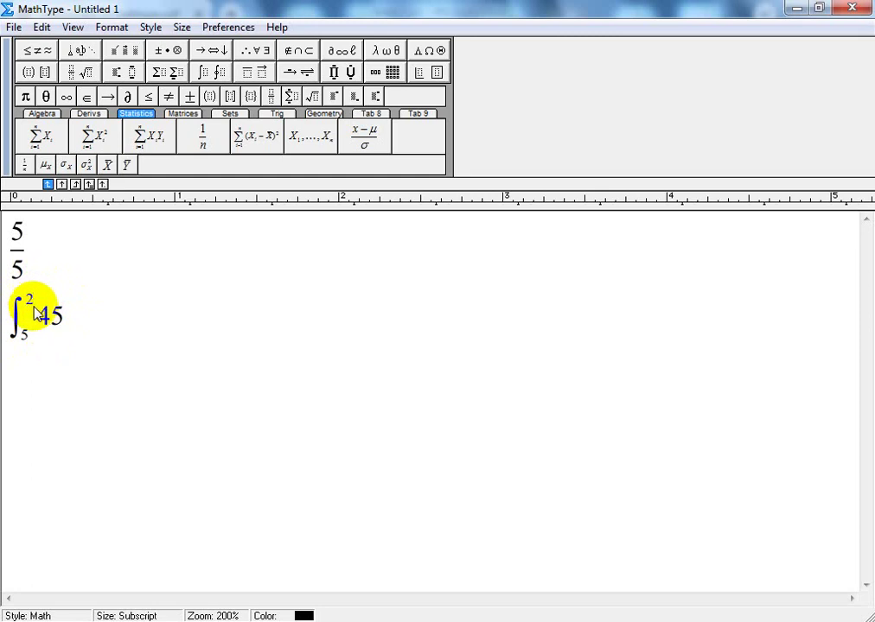
type("3")
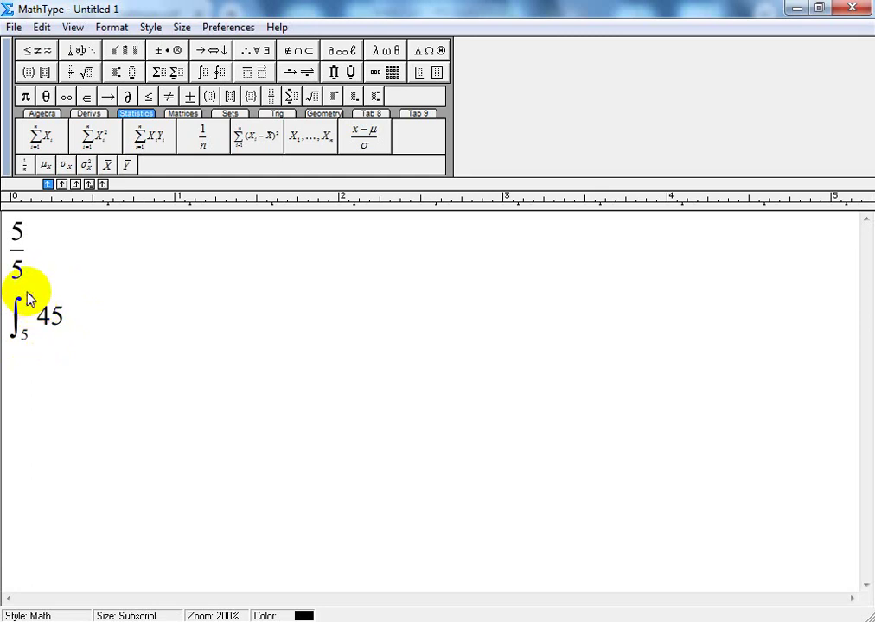
type("5")
left_click(82, 329)
double_click(71, 321)
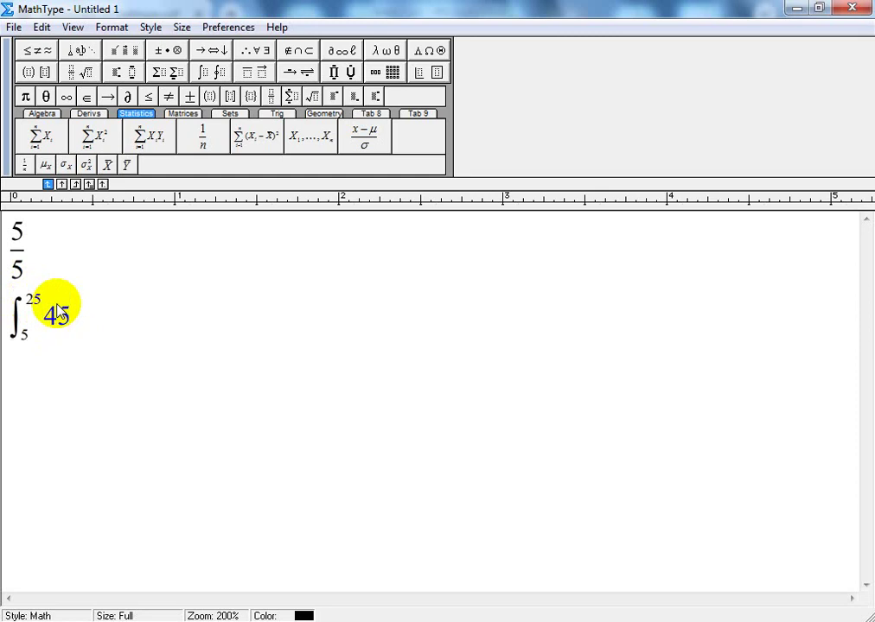
left_click(57, 313)
Try a full-size fraction template after the integrand 45, then undo it
left_click(76, 72)
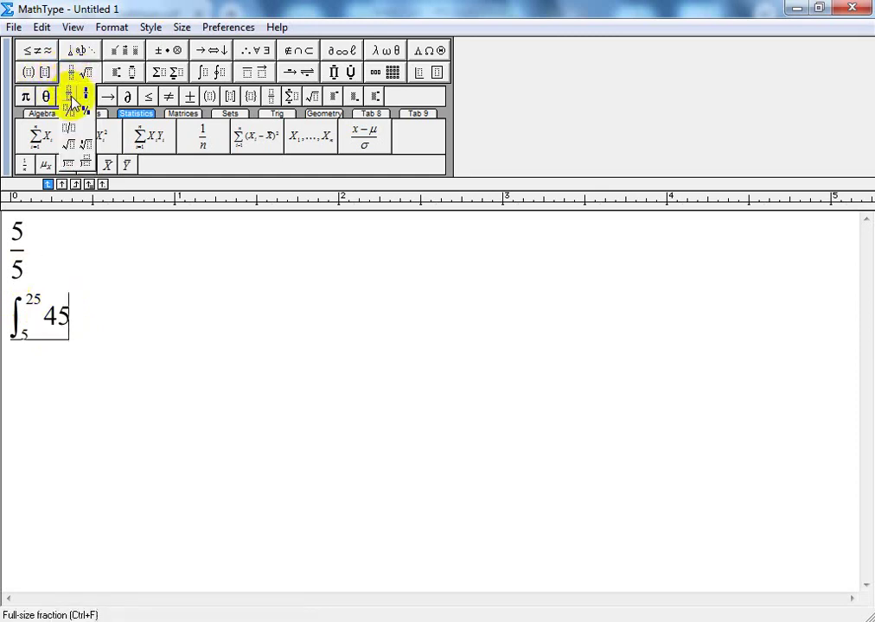
left_click(69, 99)
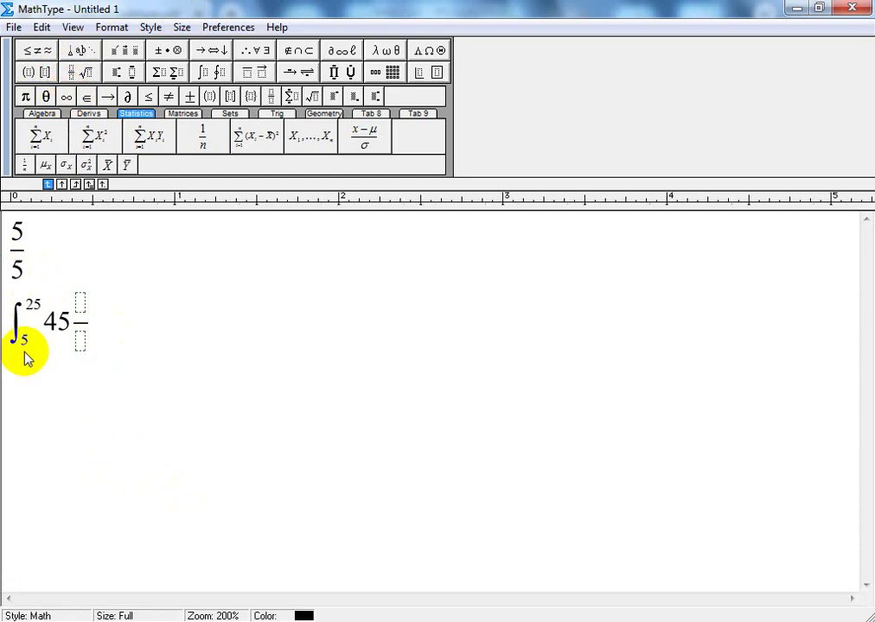
left_click(88, 331)
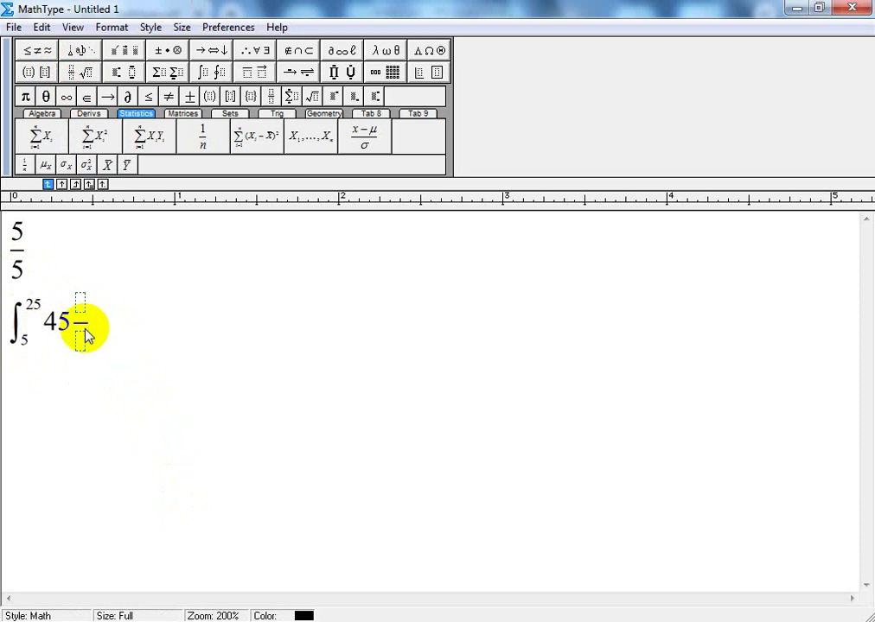
left_click(85, 338)
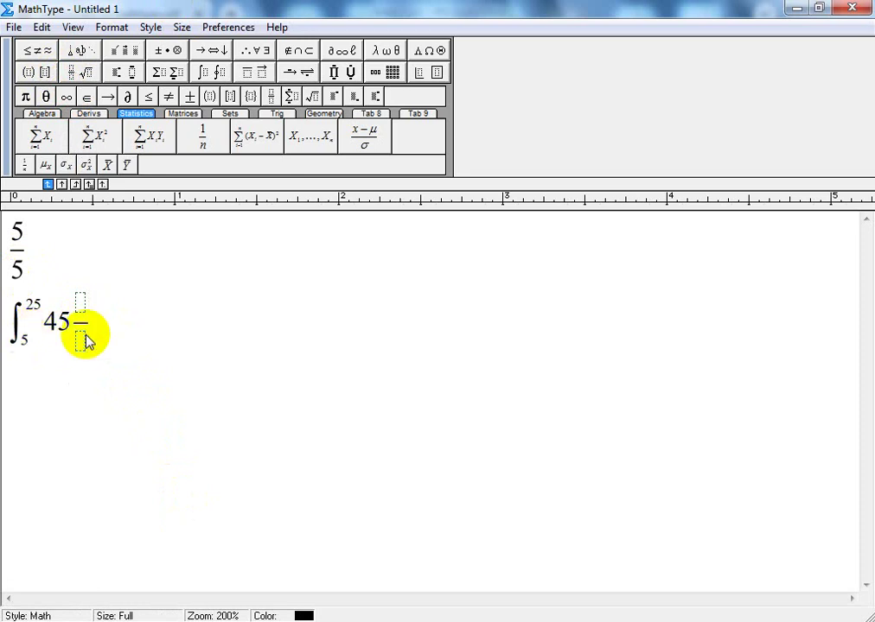
key("ctrl+z")
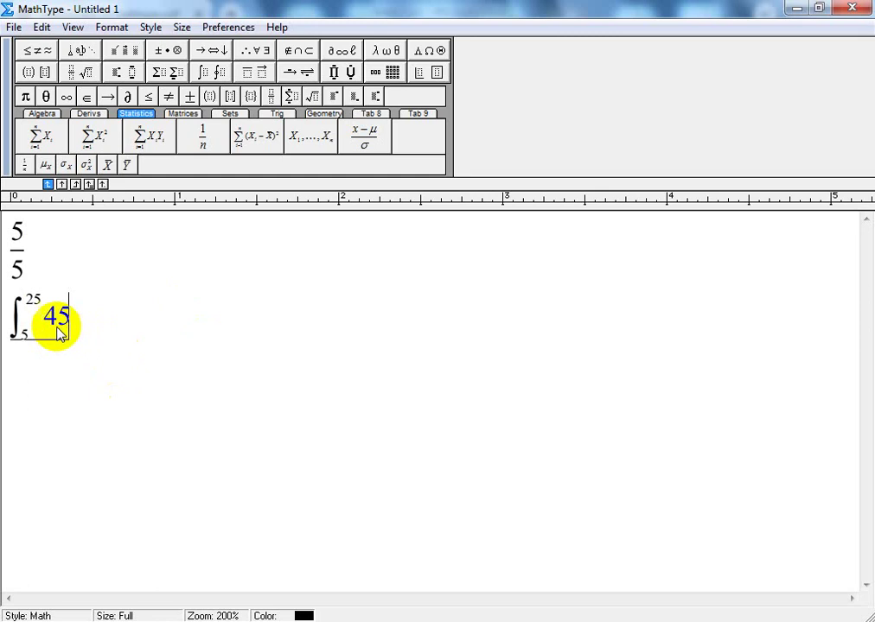
Add a full-size fraction after 45 again and delete the extra duplicate template
left_click(71, 72)
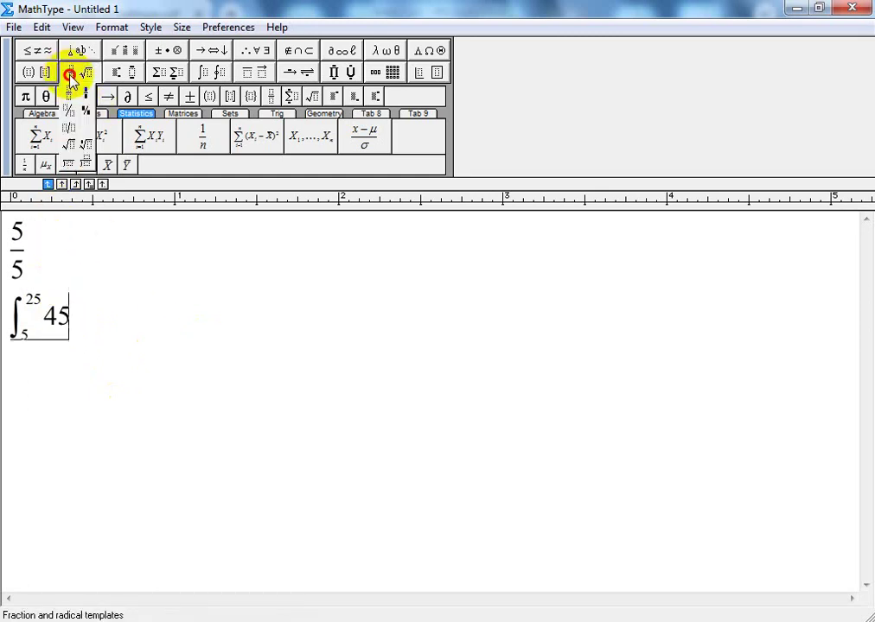
left_click(71, 97)
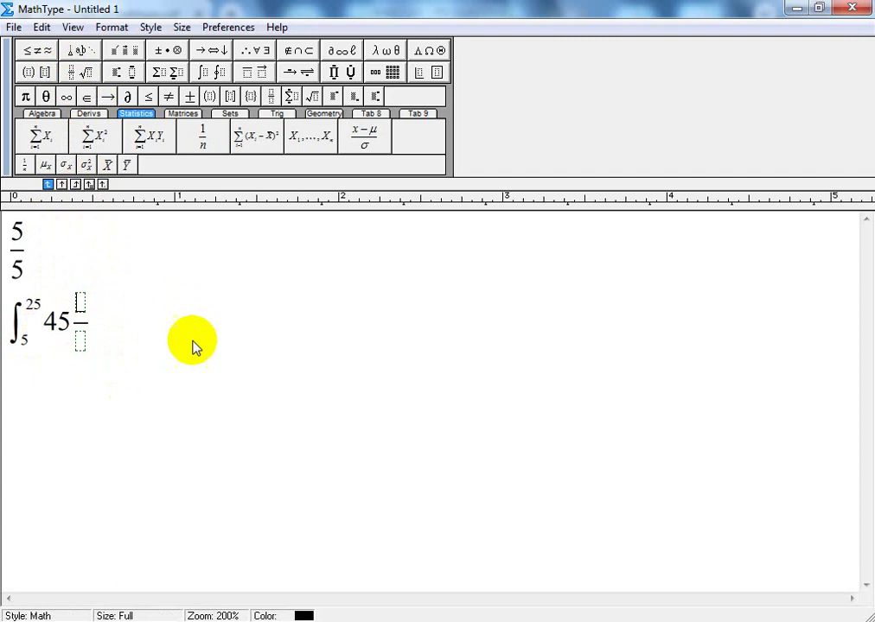
left_click(81, 325)
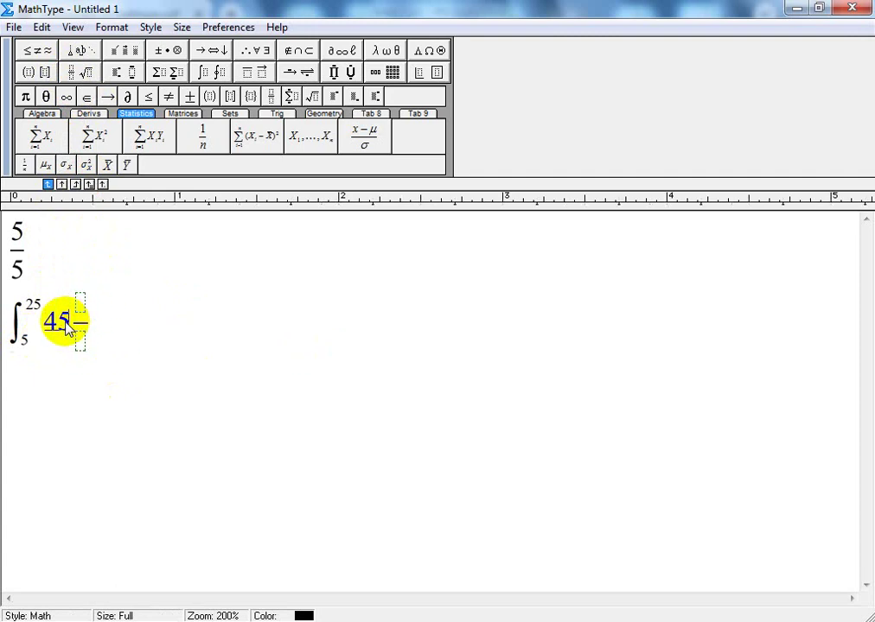
left_click(70, 77)
left_click(70, 99)
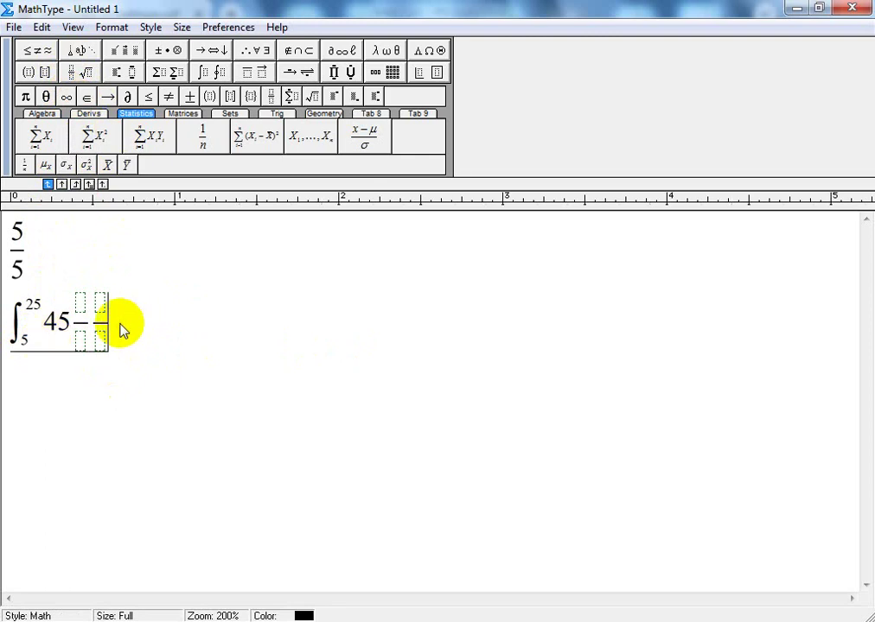
key("BackSpace")
key("BackSpace")
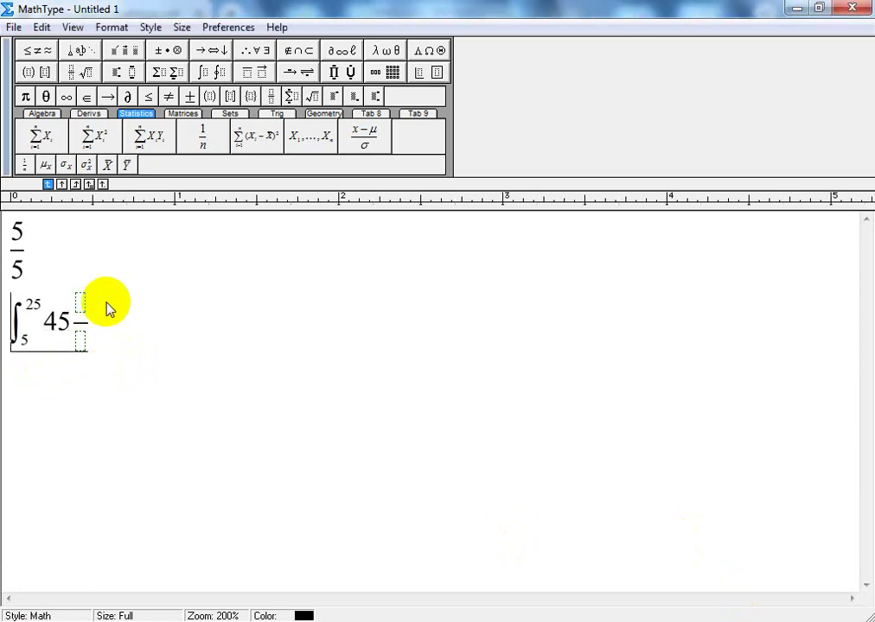
left_click(93, 324)
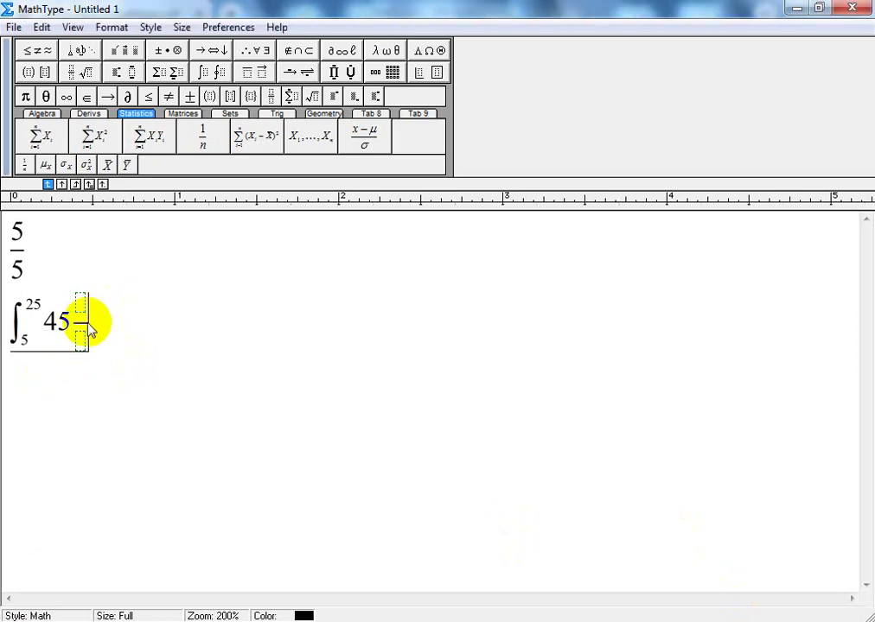
left_click(35, 313)
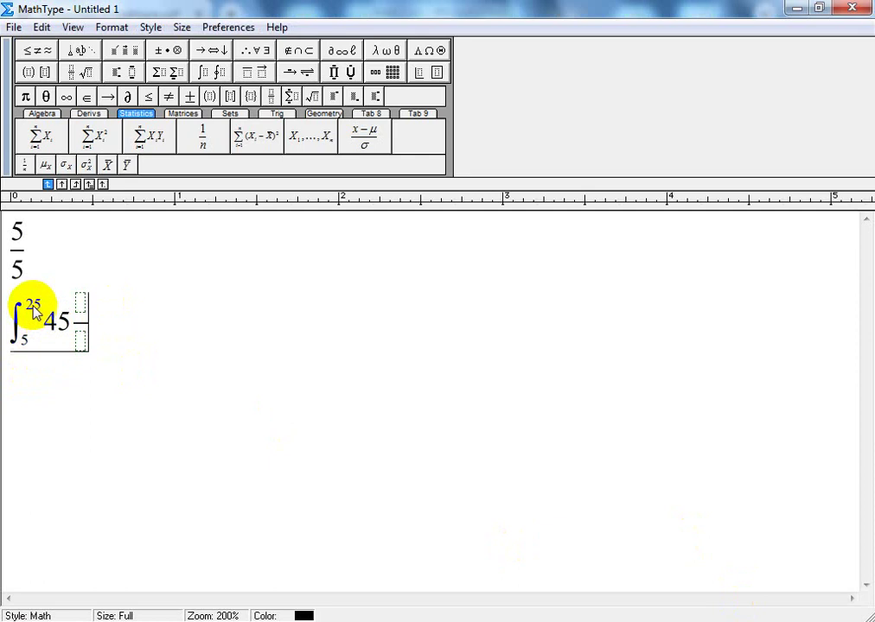
Check the integral's upper limit 25 and lower limit 5, ending after the expression
double_click(38, 309)
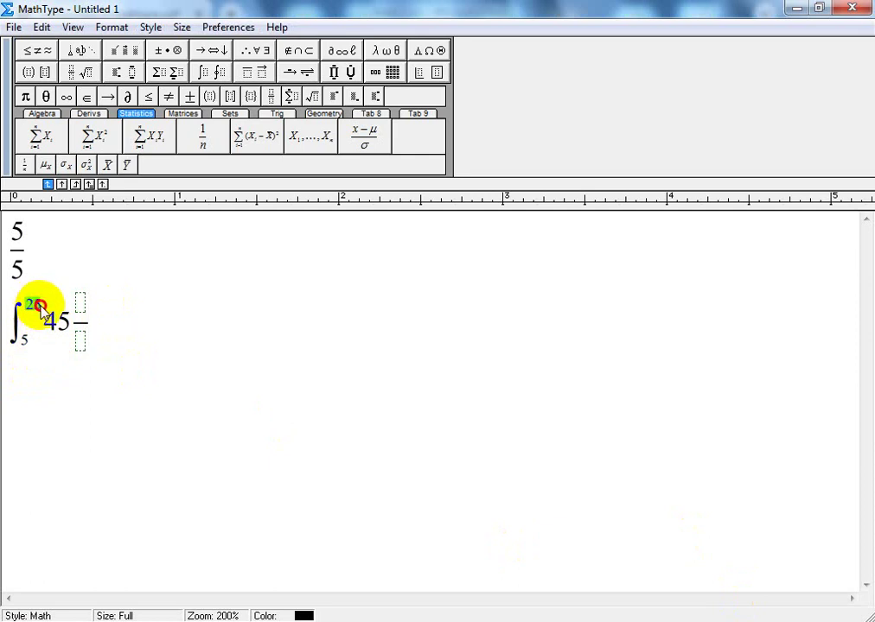
left_click(93, 337)
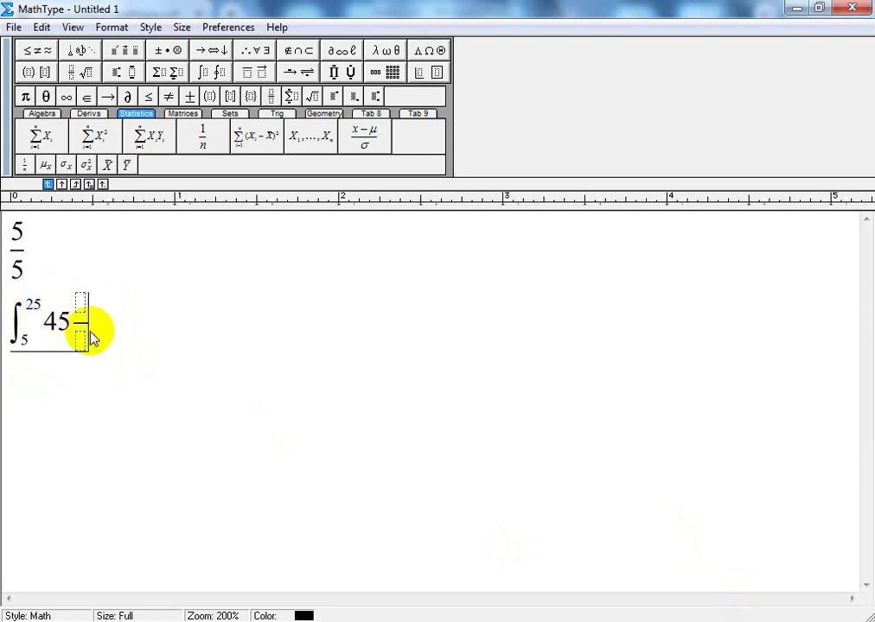
left_click(19, 341)
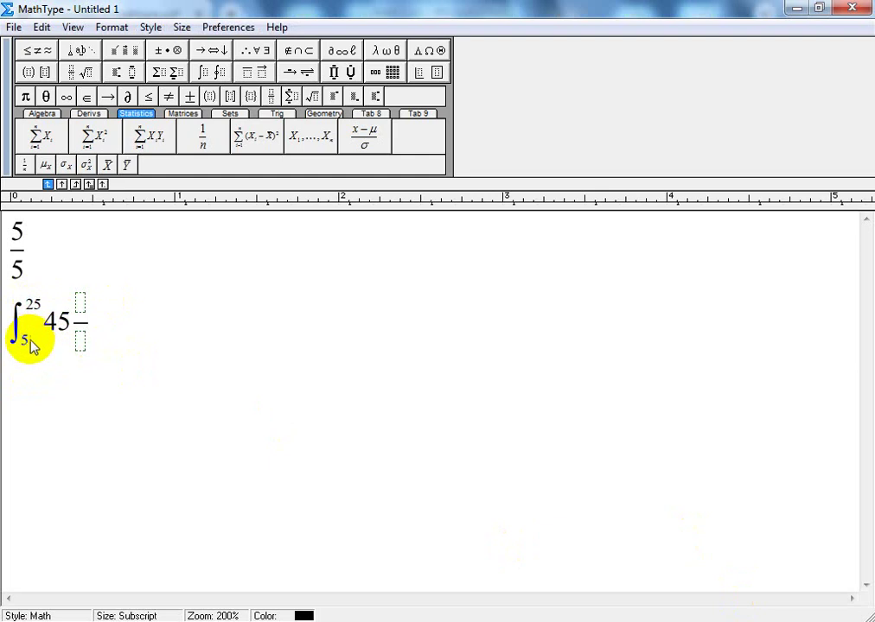
left_click(29, 345)
left_click(28, 343)
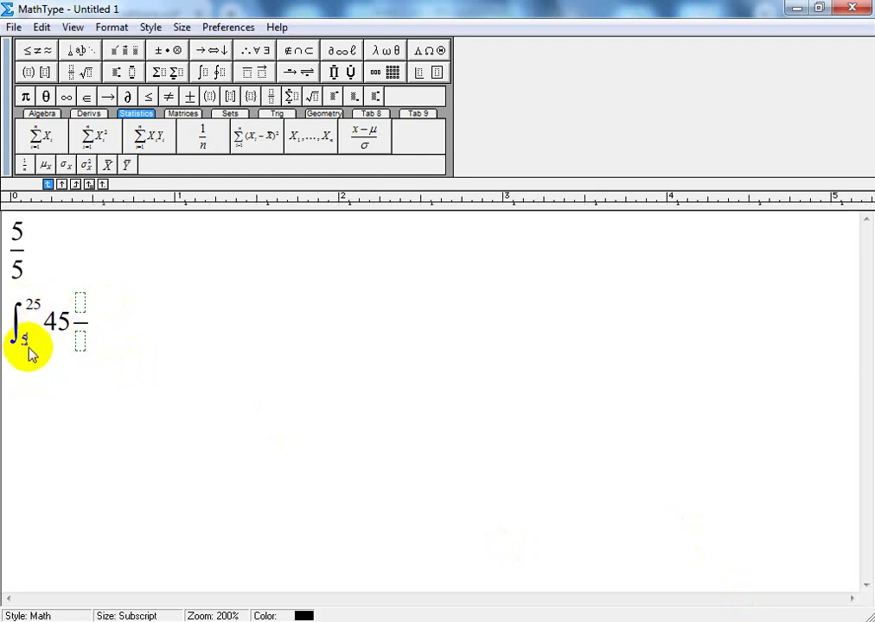
left_click(38, 307)
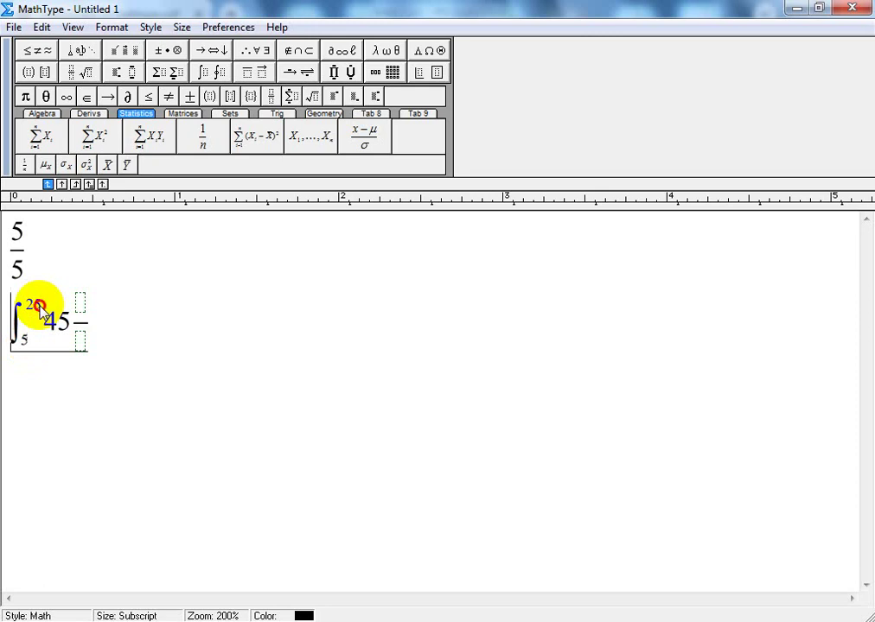
left_click(39, 308)
left_click(117, 324)
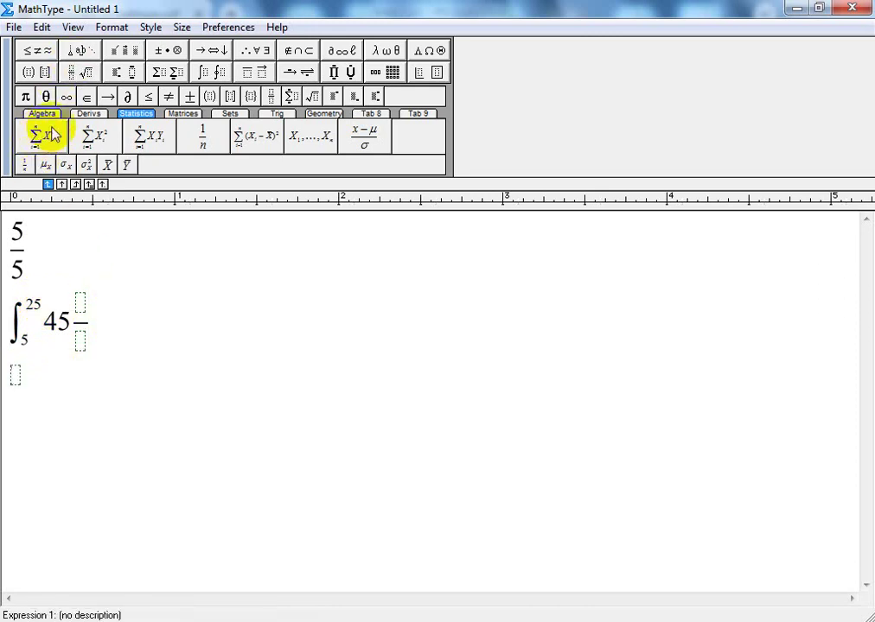
Cycle through the Algebra, Derivs, Statistics, Matrices, Sets, Trig and Geometry tabs, ending on Matrices for the empty third line
left_click(41, 114)
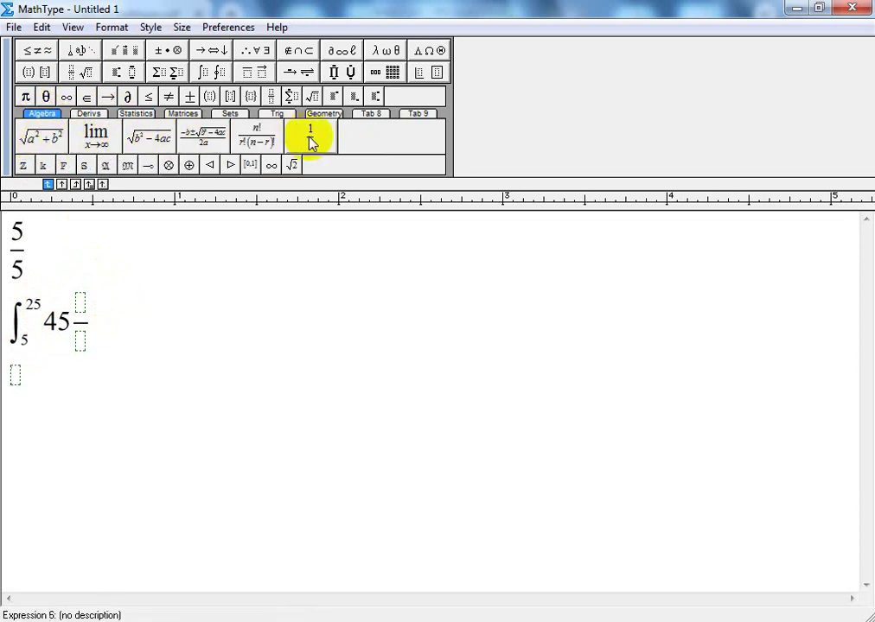
left_click(91, 115)
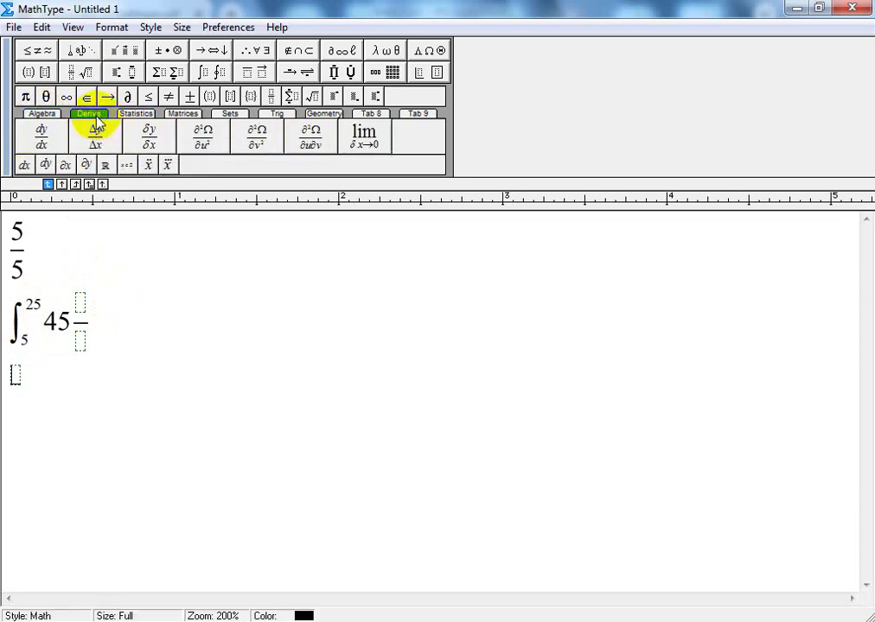
left_click(142, 116)
left_click(189, 115)
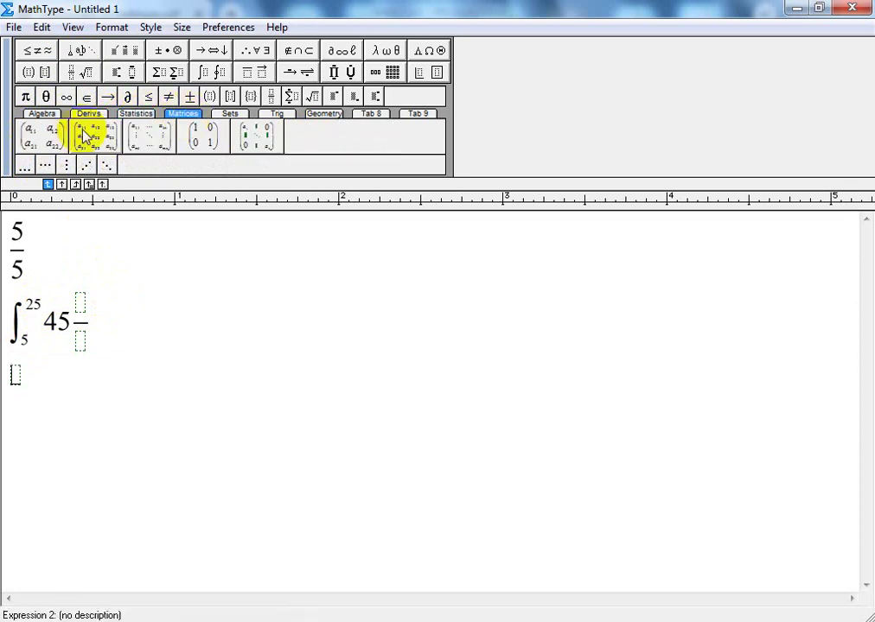
left_click(229, 114)
left_click(277, 116)
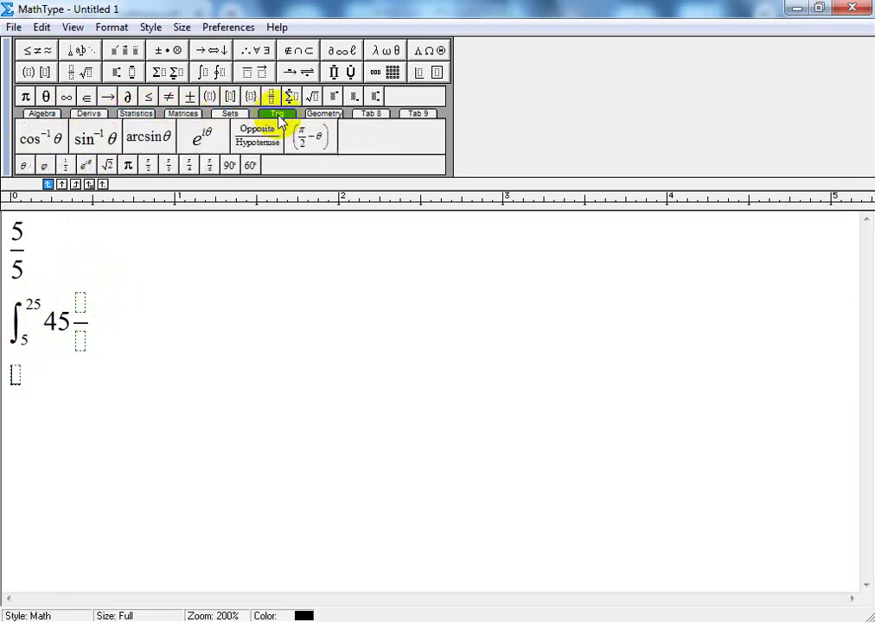
left_click(322, 117)
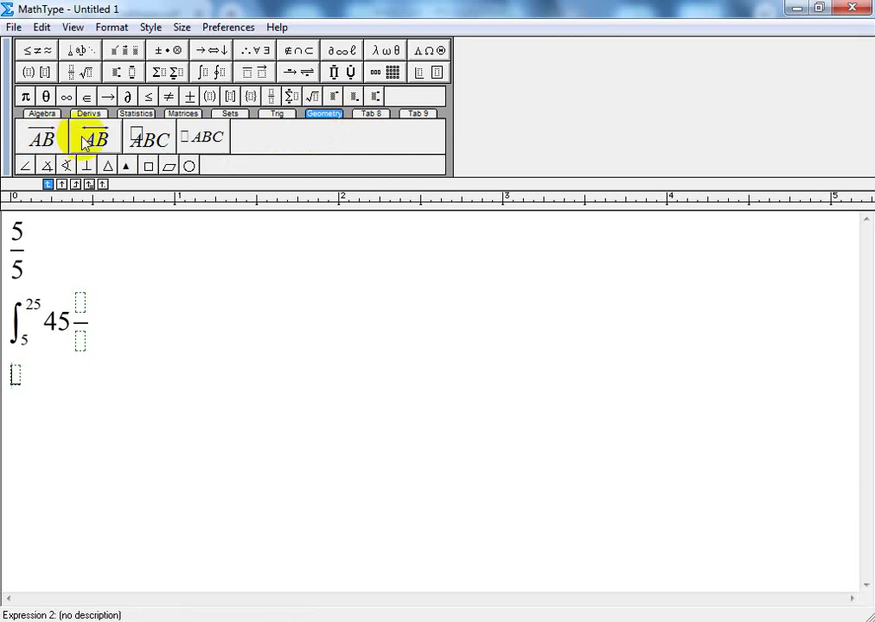
left_click(182, 115)
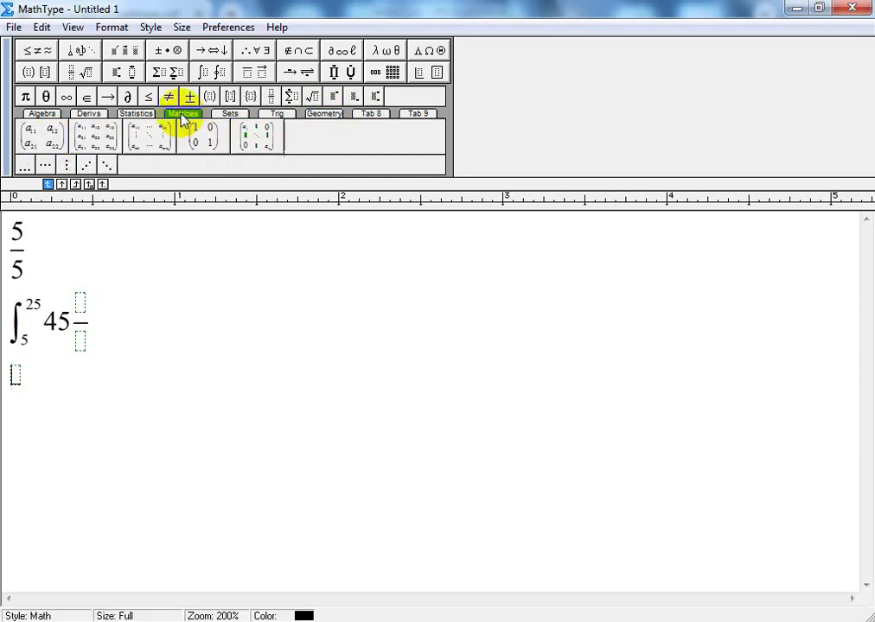
left_click(19, 378)
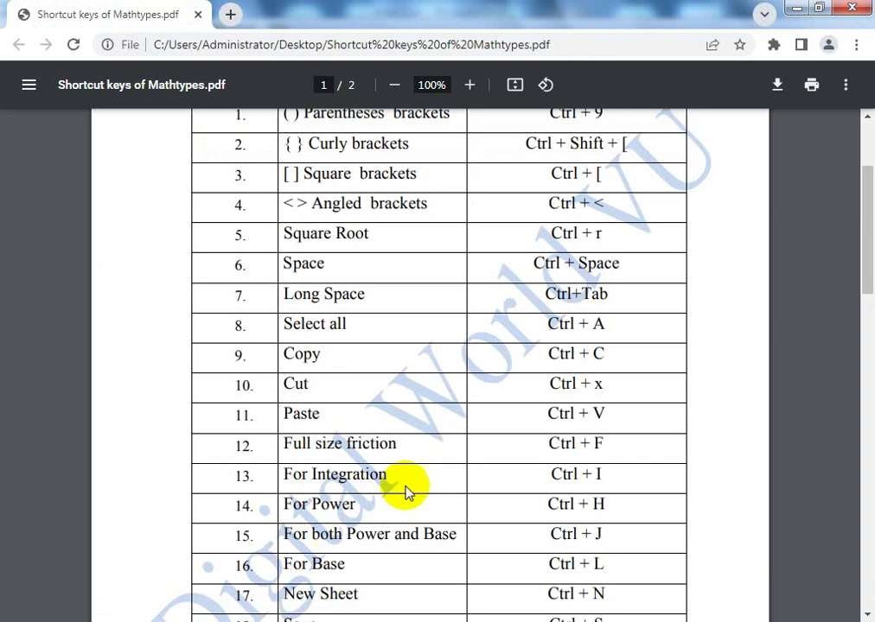
Scroll the shortcut-keys PDF and highlight the For Power entry
scroll(423, 484, "down", 1)
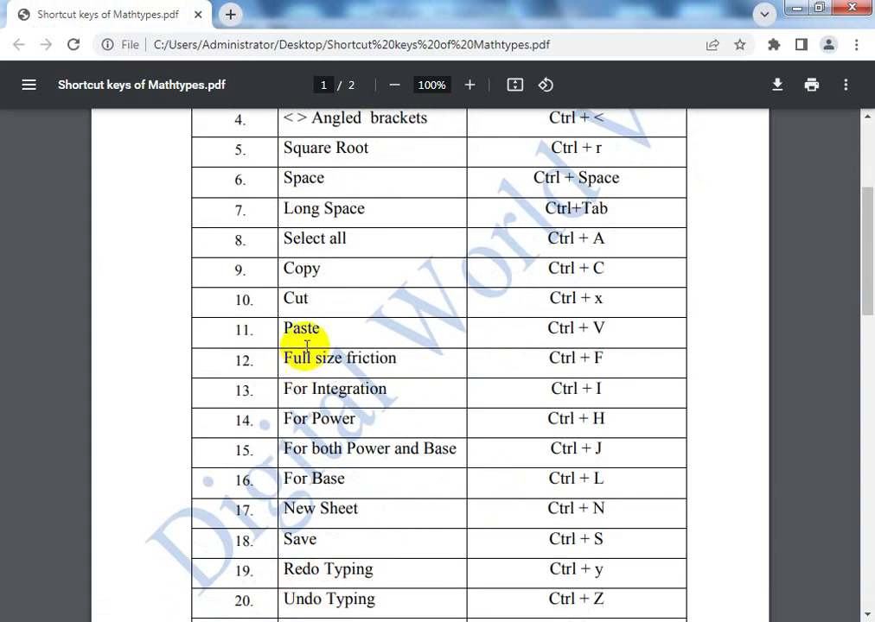
left_click_drag(281, 420, 355, 419)
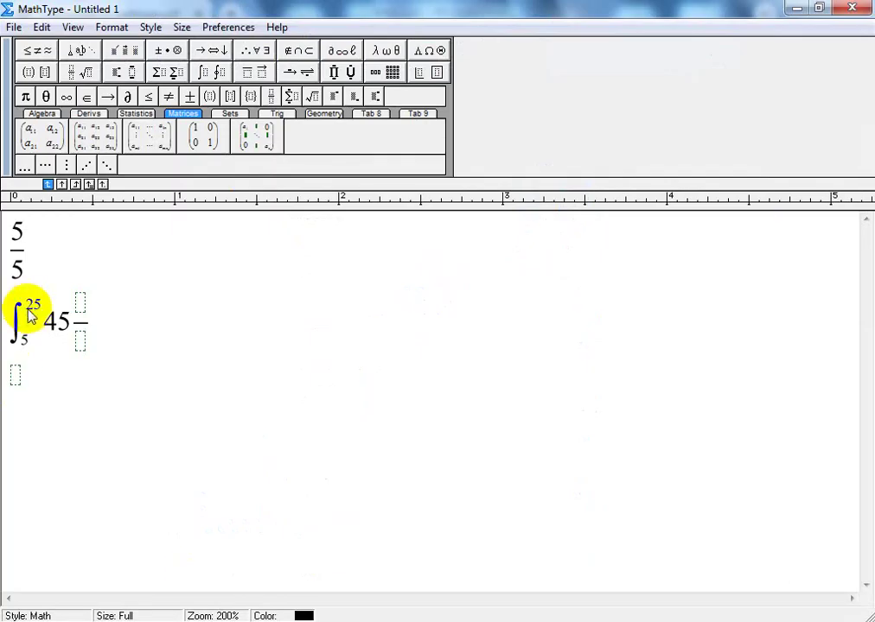
left_click(39, 306)
Check the upper limit 25 and put the caret on the empty line below the integral
double_click(34, 306)
left_click(40, 307)
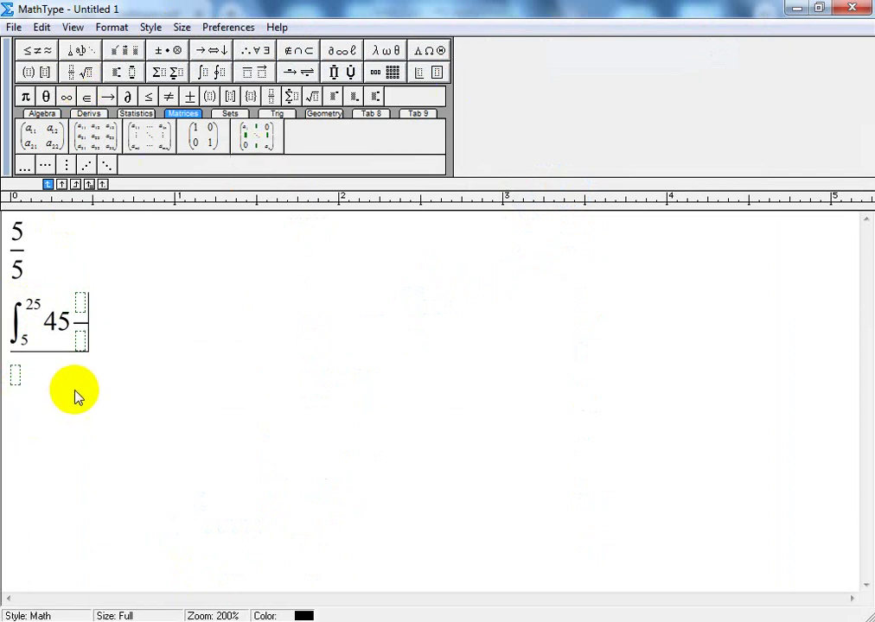
left_click(19, 385)
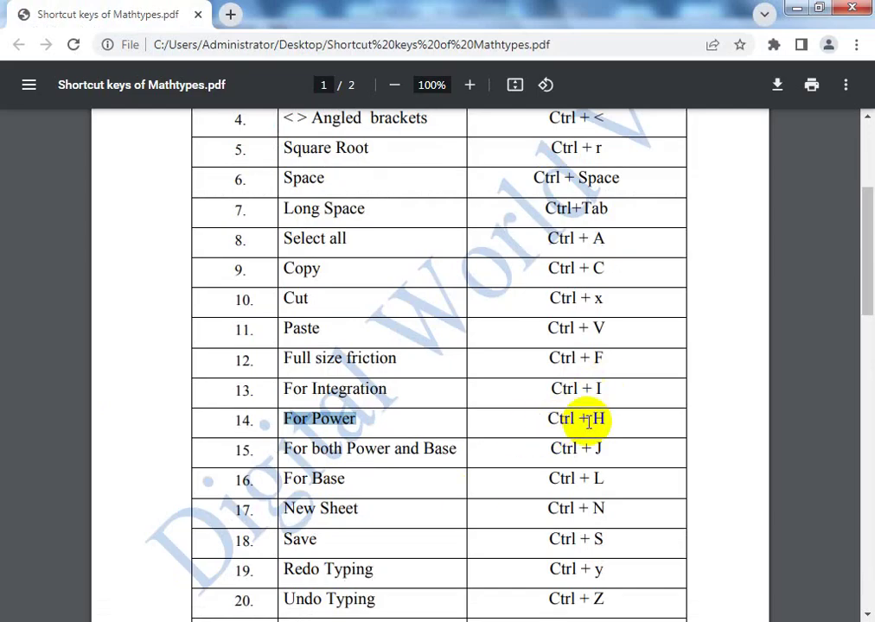
key("alt+Tab")
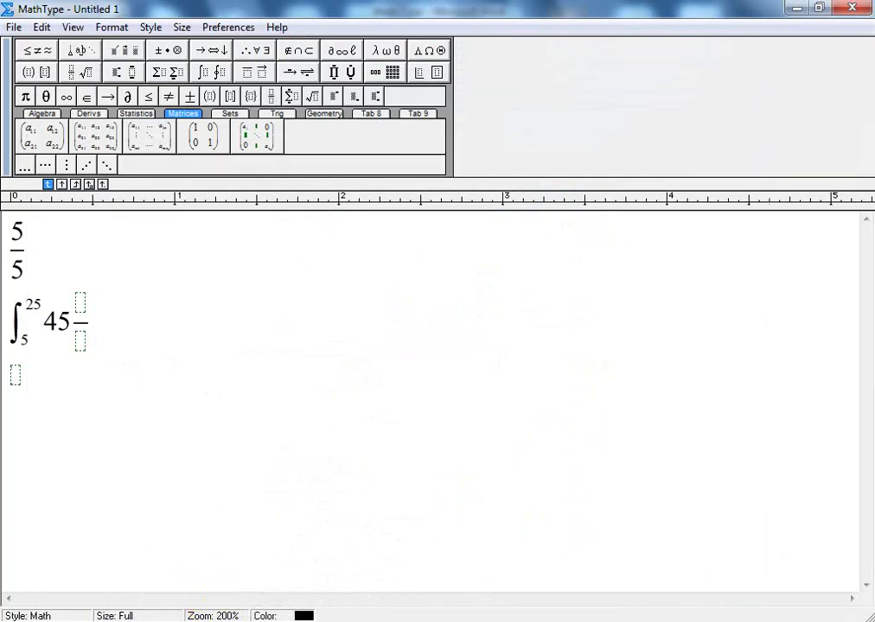
Add a superscript slot on the empty third line with 5 as its base
key("ctrl+l")
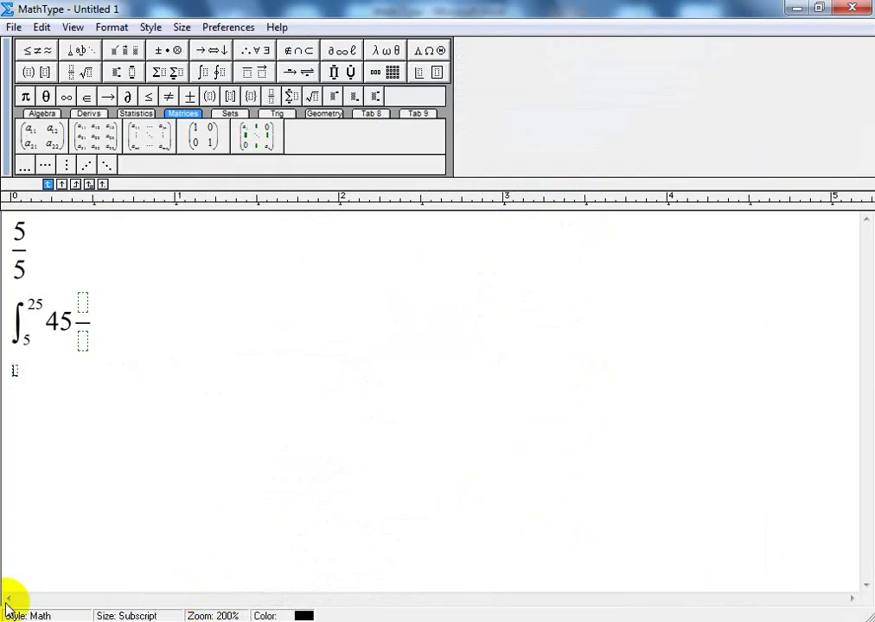
left_click(15, 385)
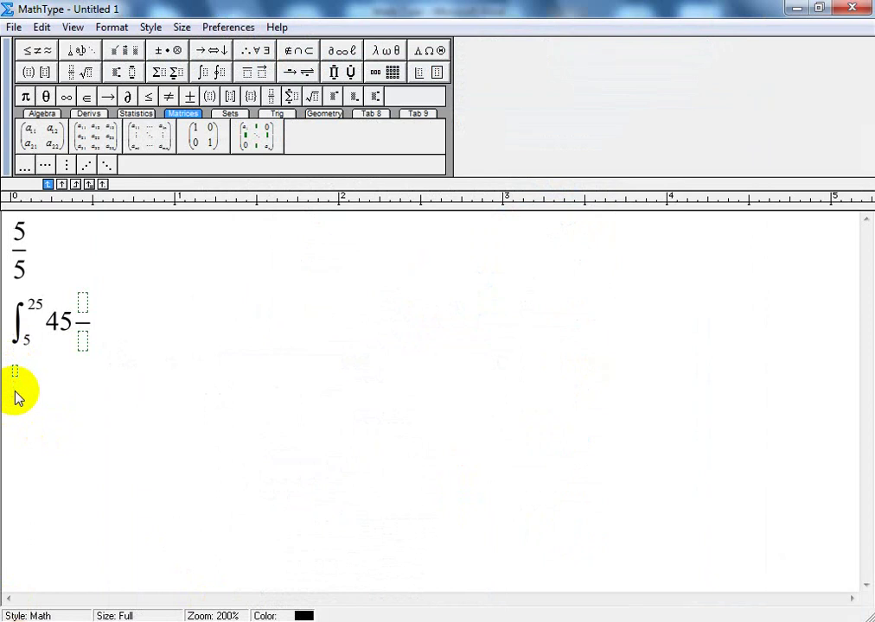
type("5")
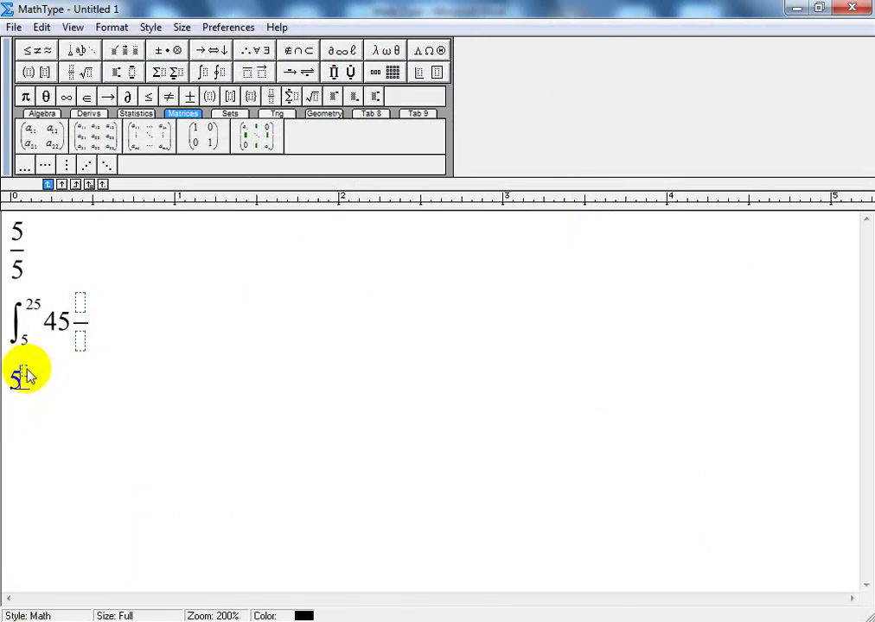
left_click(23, 371)
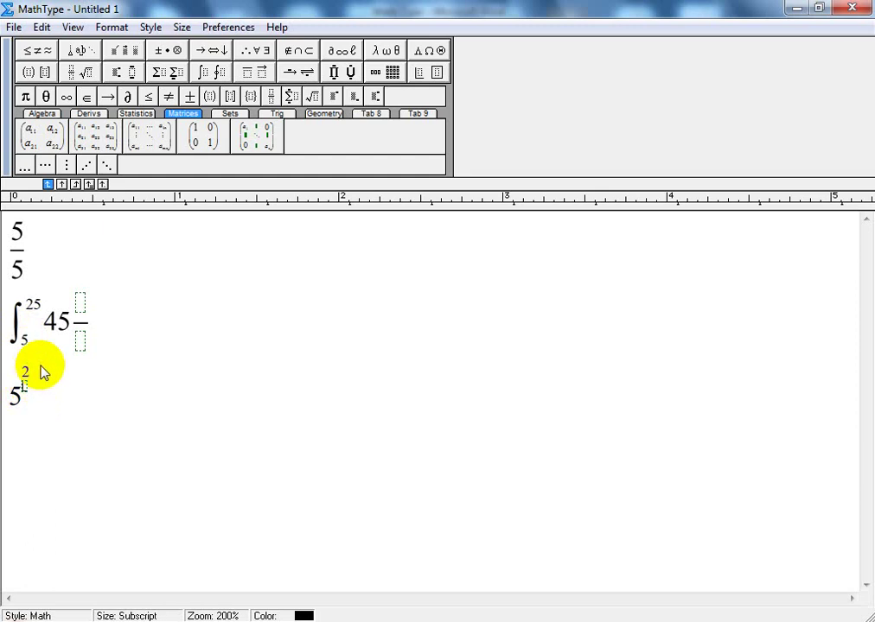
key("BackSpace")
Rework the exponent of 5² and select the stray trailing 5
double_click(30, 382)
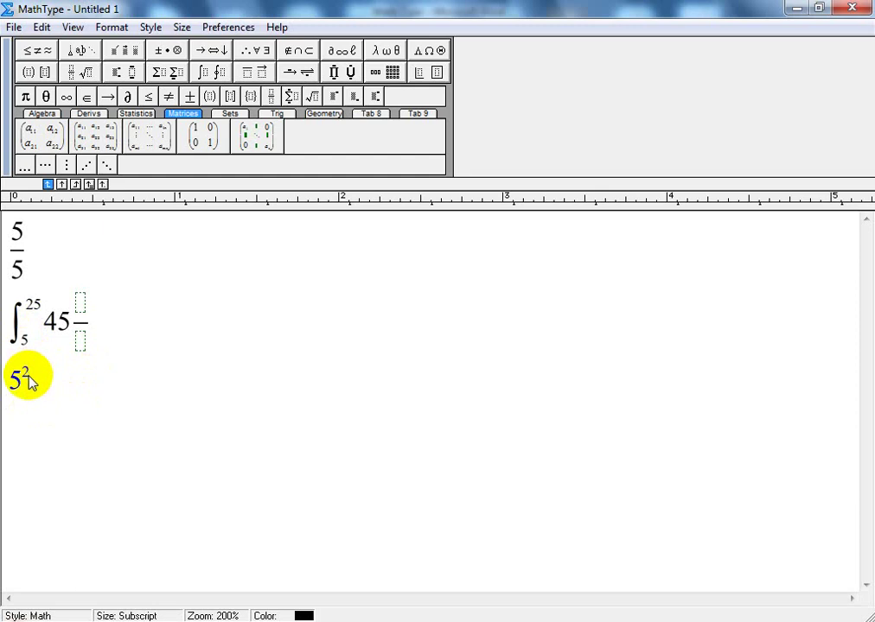
key("ctrl+l")
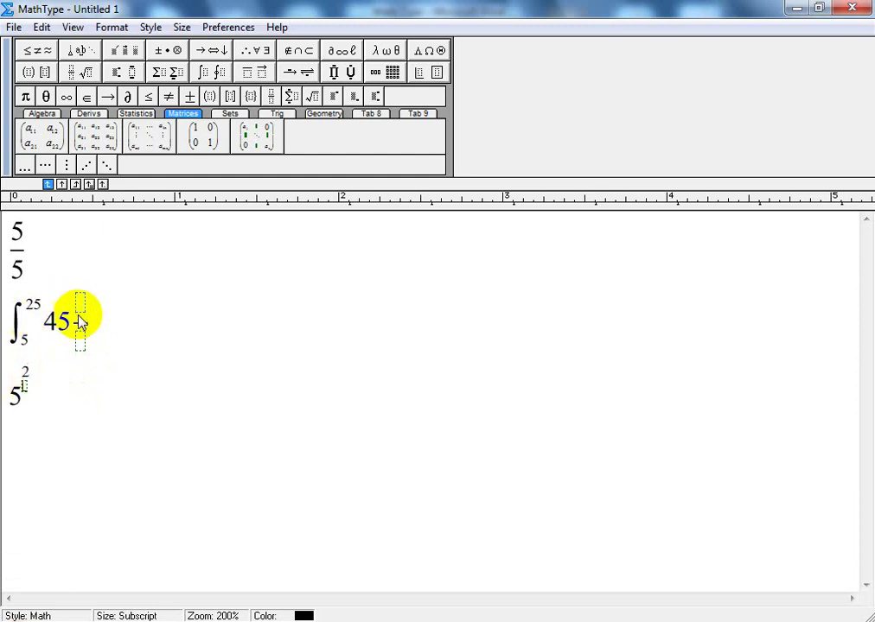
double_click(10, 334)
left_click(88, 327)
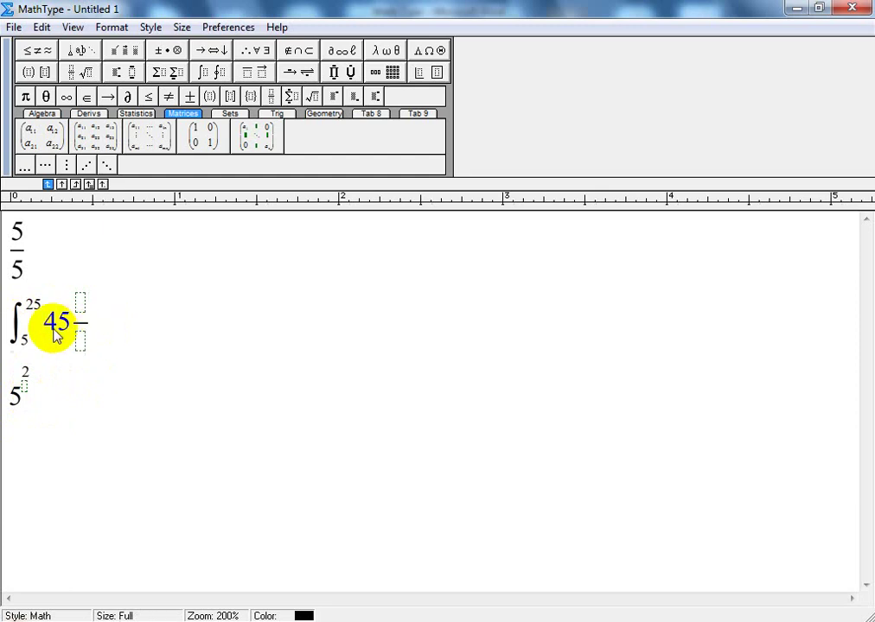
left_click(21, 386)
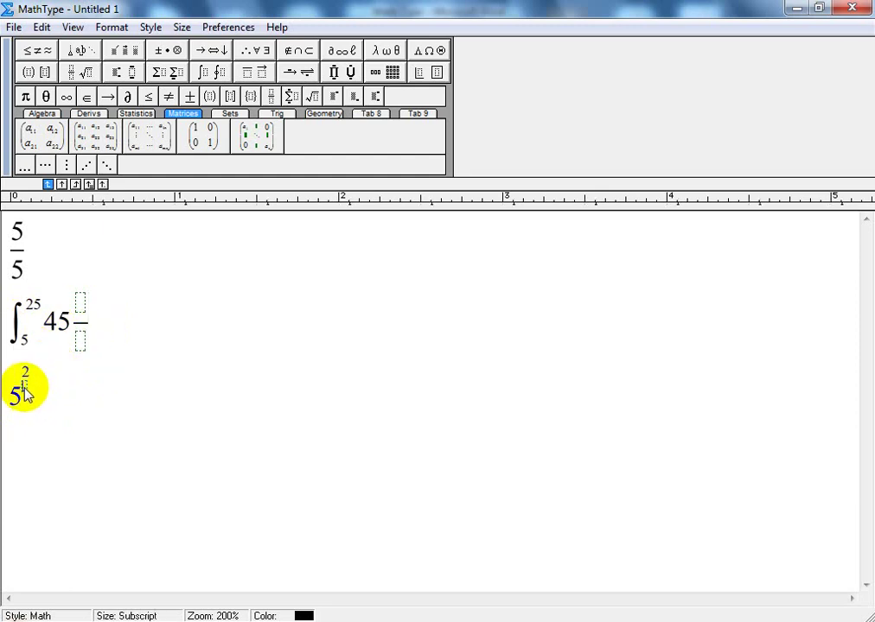
key("BackSpace")
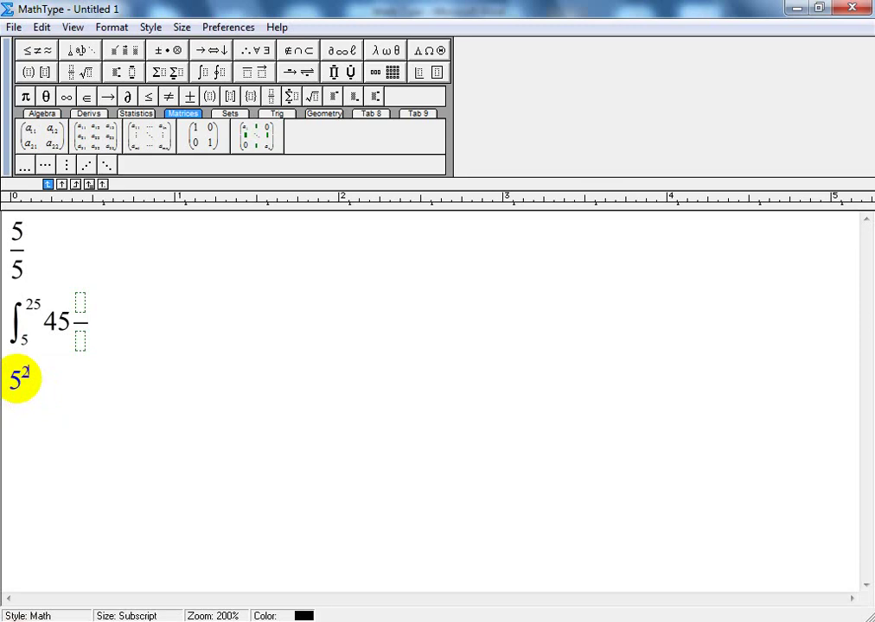
left_click(21, 380)
left_click_drag(24, 378, 51, 386)
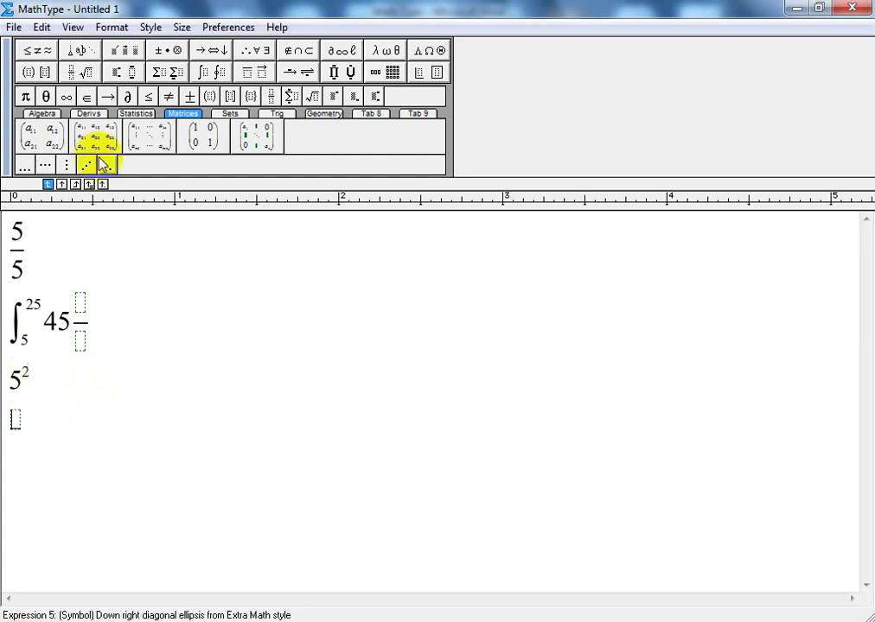
Insert a superscript template on the bottom line, then delete its empty slot
left_click(121, 76)
left_click(112, 92)
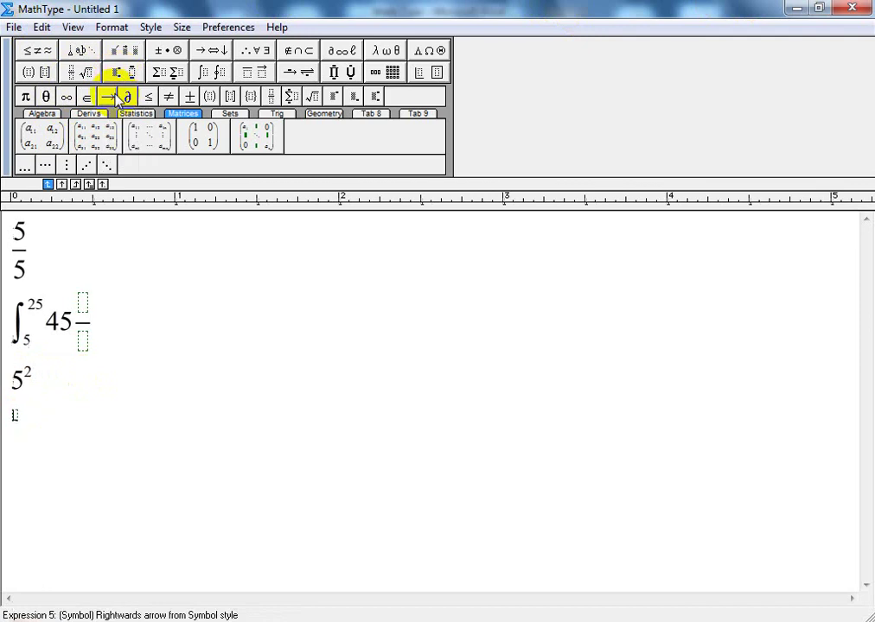
left_click(11, 434)
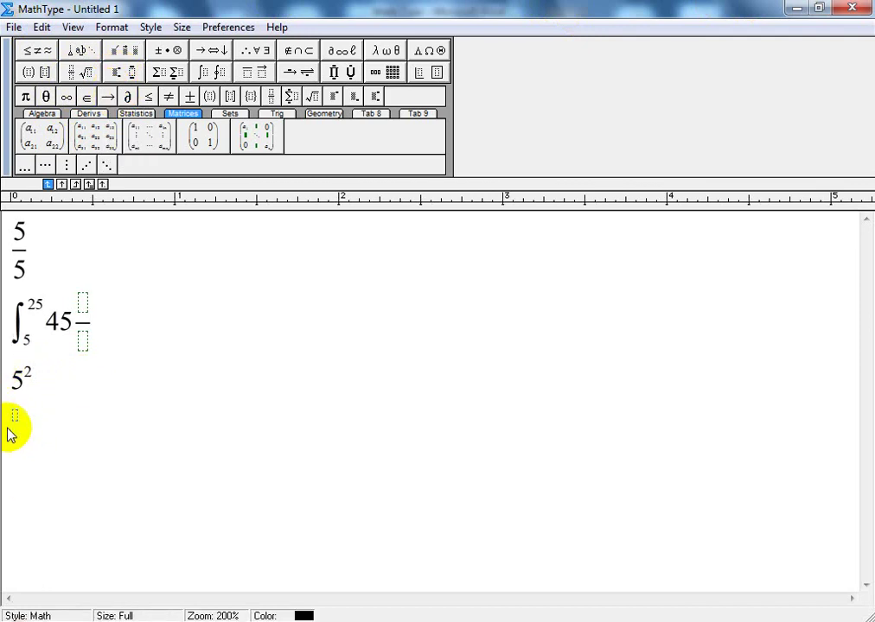
left_click_drag(49, 436, 5, 425)
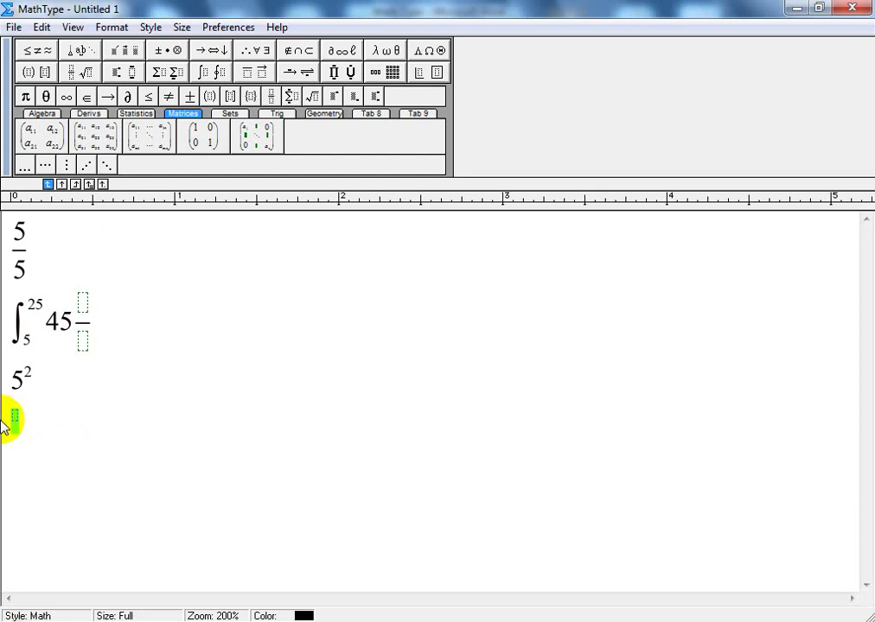
key("Delete")
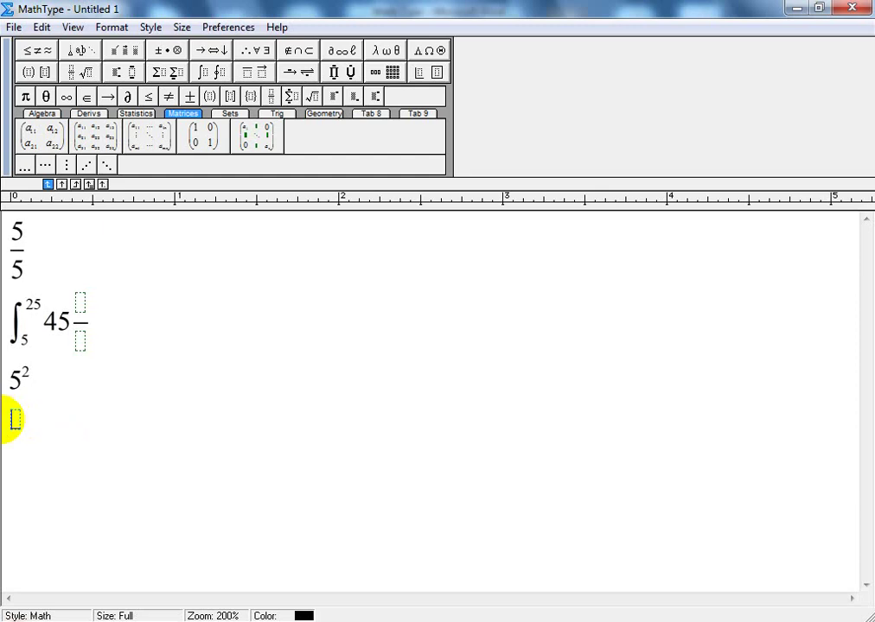
type("8")
Turn the bottom-line 8 into a subscript, then undo the change
double_click(16, 419)
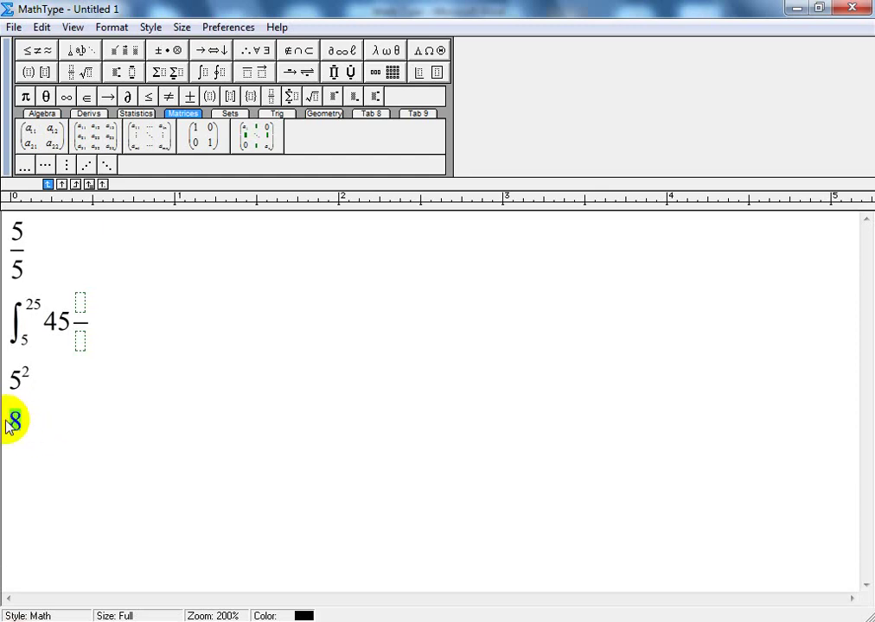
left_click(121, 72)
left_click(113, 88)
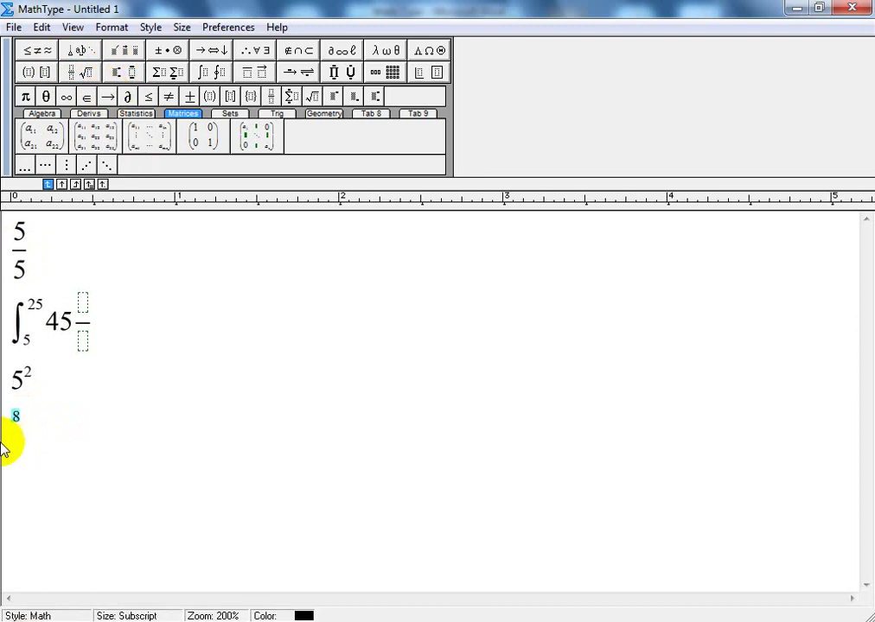
left_click(13, 418)
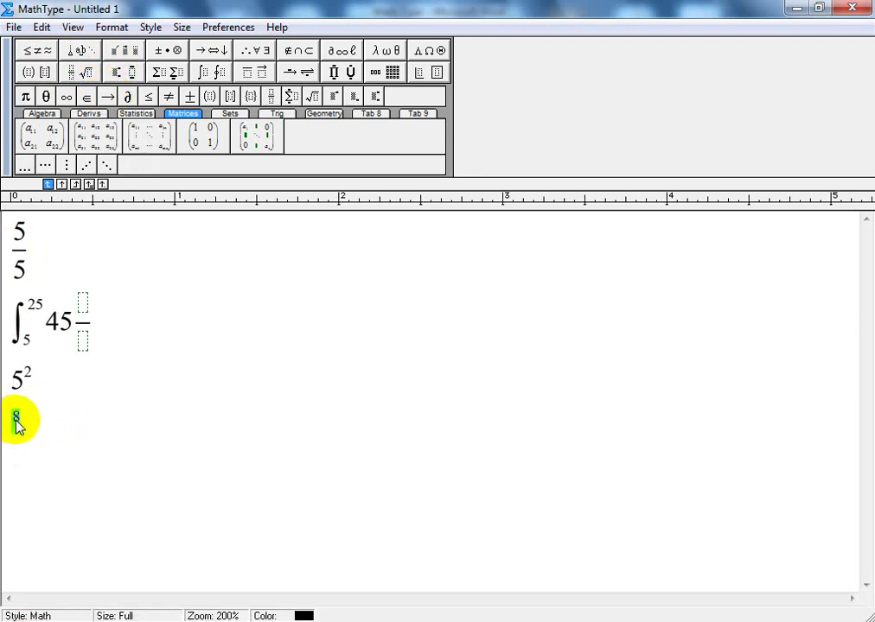
left_click(15, 416)
key("ctrl+z")
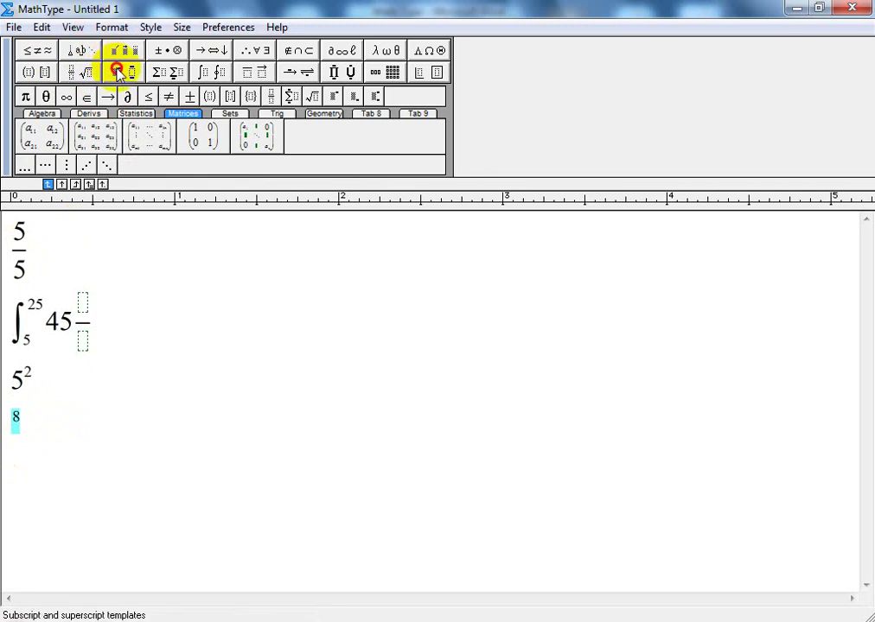
Subscript the 8 again, then delete it to leave an empty slot beneath 5²
left_click(121, 72)
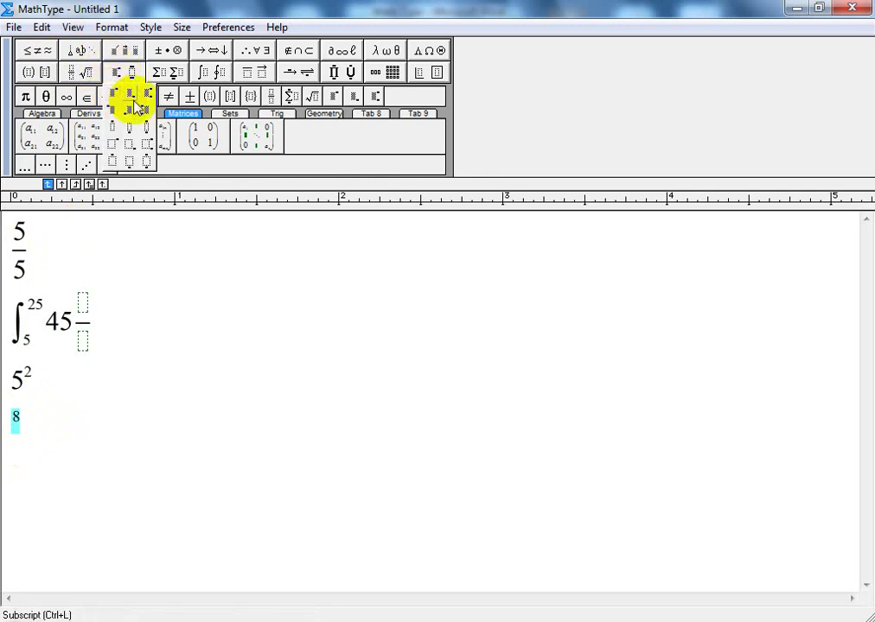
left_click(136, 107)
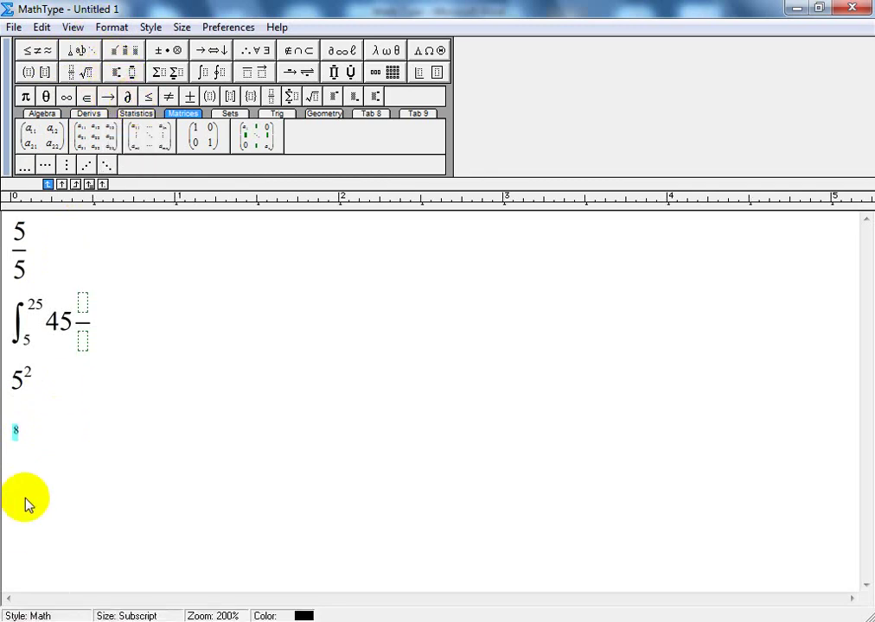
left_click(17, 428)
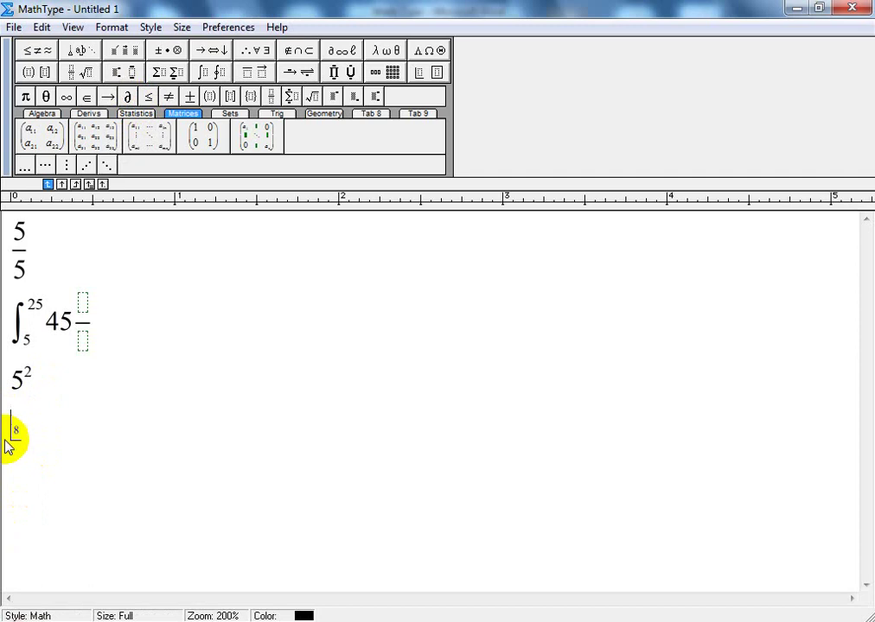
key("ctrl+z")
left_click_drag(33, 429, 3, 432)
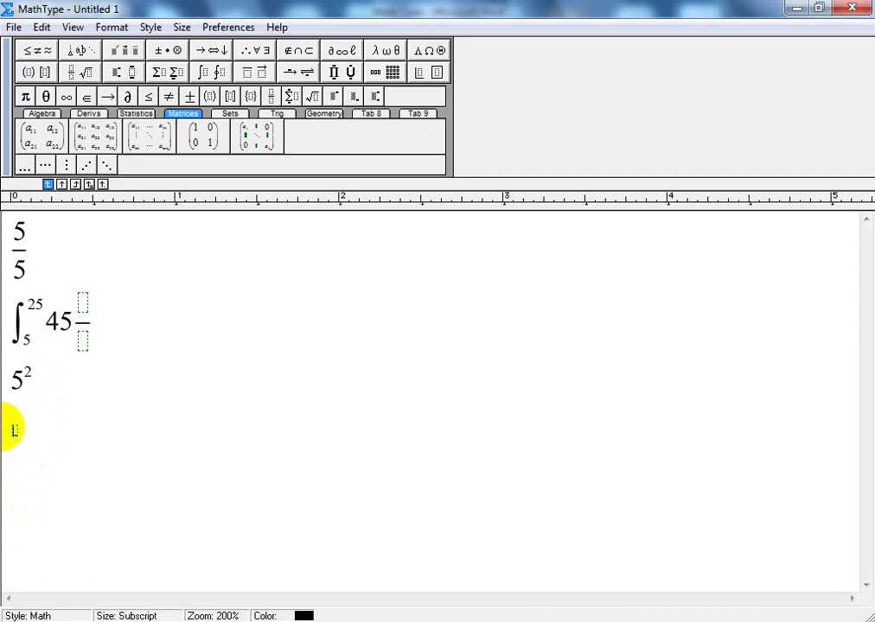
key("Delete")
Type 8 on the bottom line and try adding superscript and subscript slots to it
left_click(10, 426)
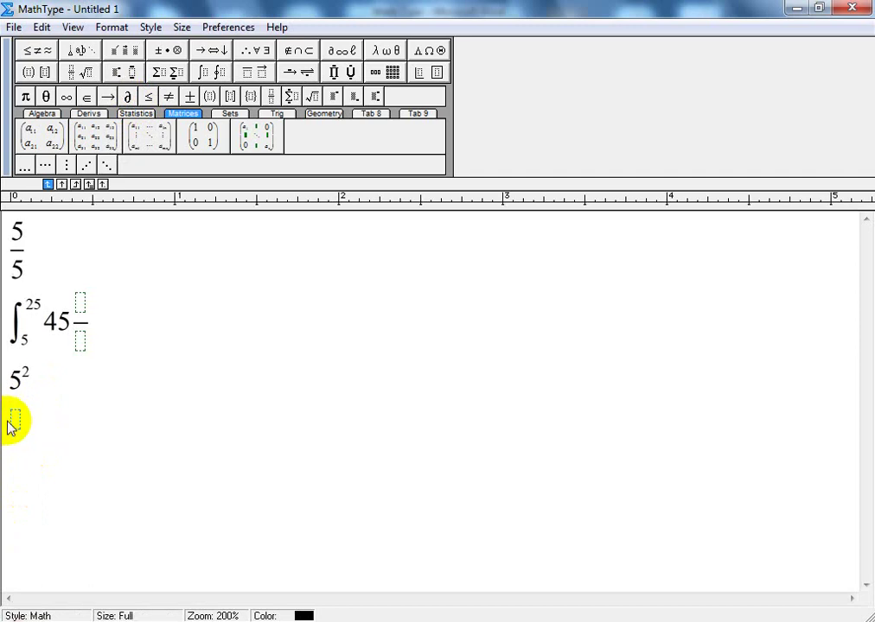
type("8")
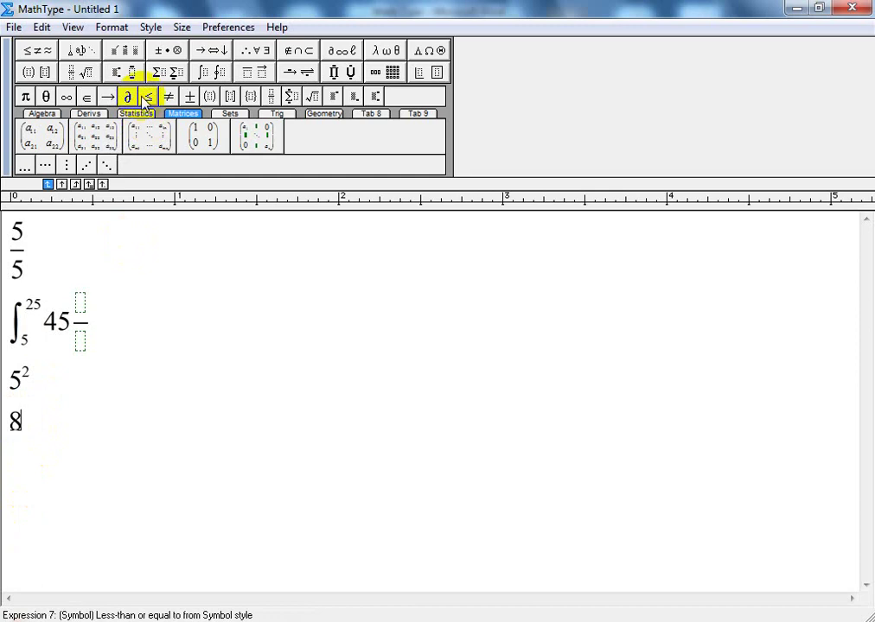
left_click(115, 98)
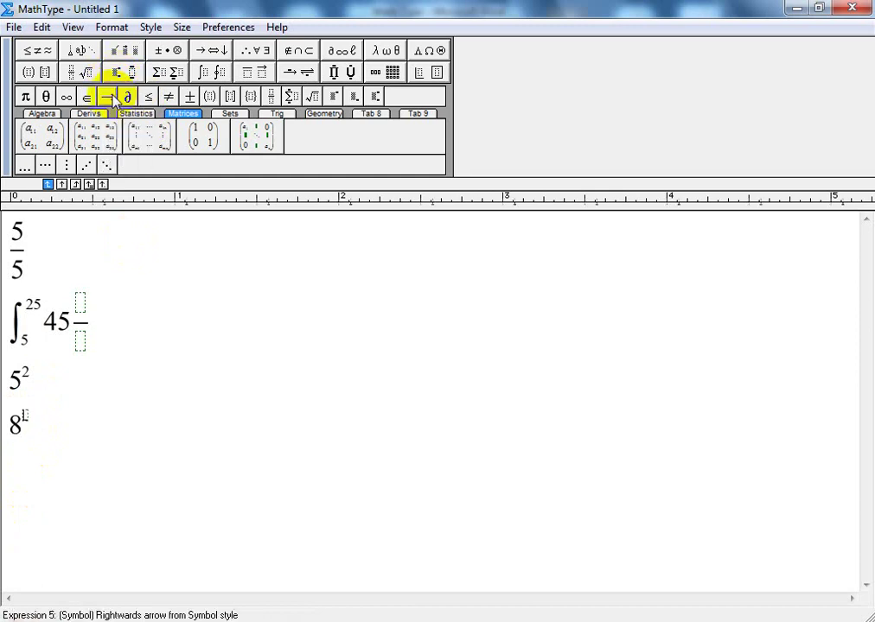
double_click(23, 440)
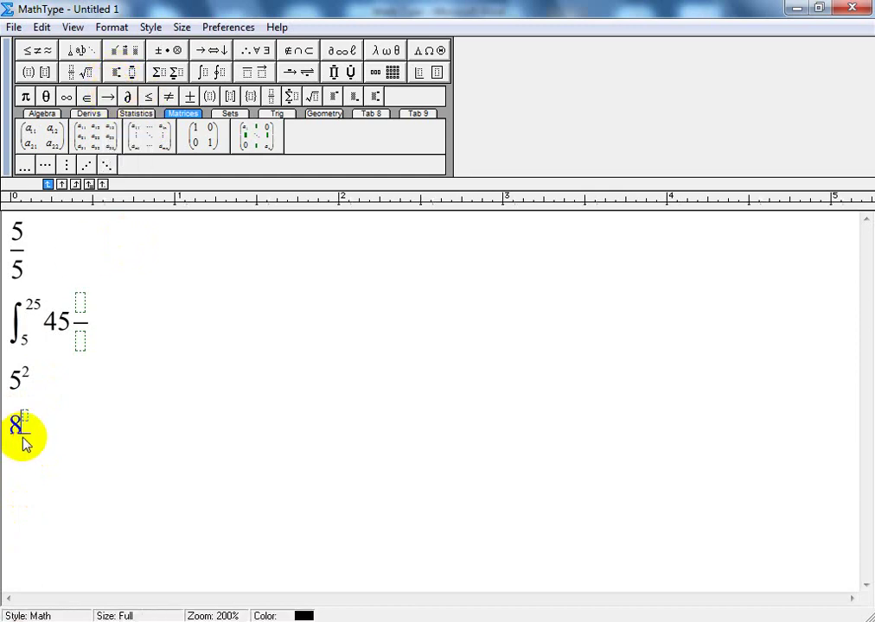
left_click(121, 72)
left_click(126, 100)
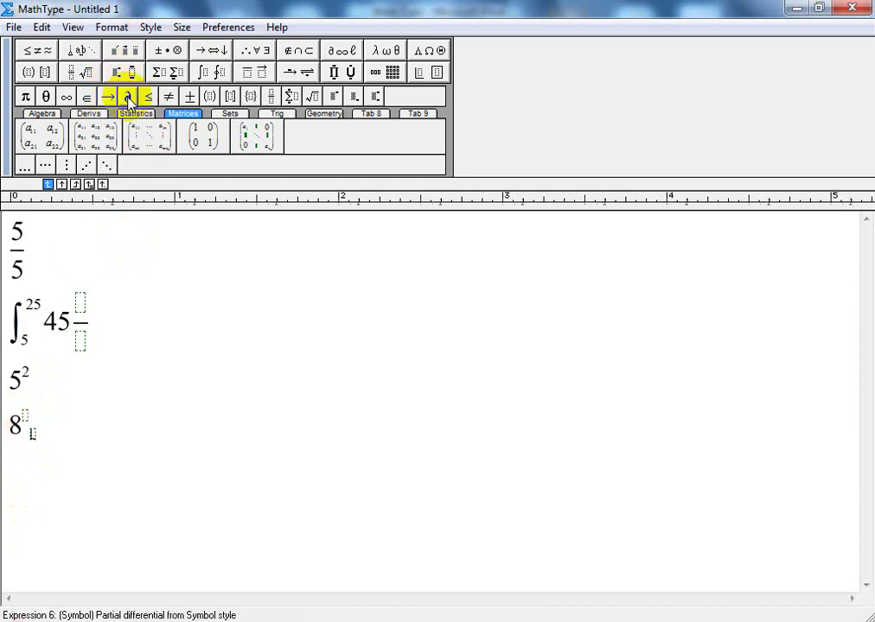
double_click(26, 432)
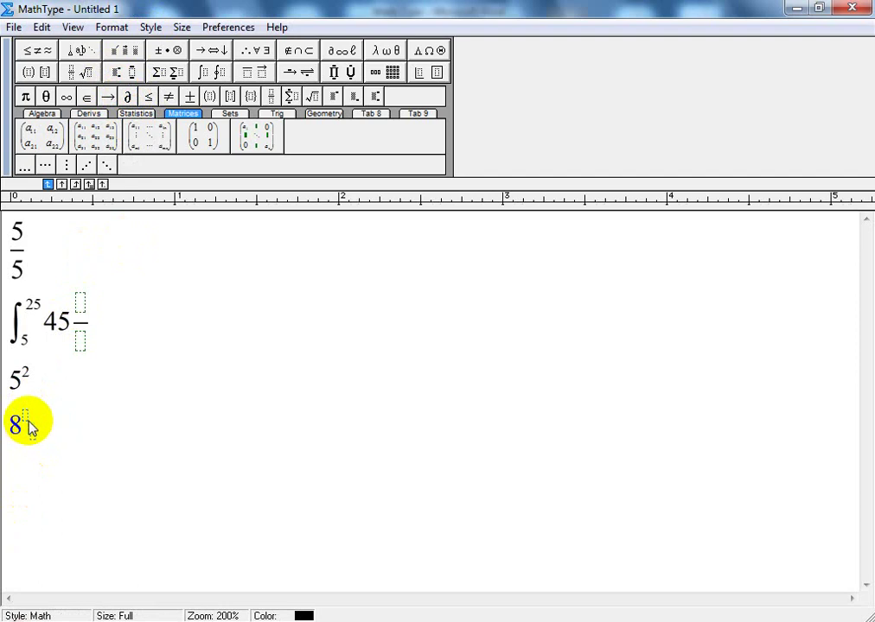
left_click(33, 428)
left_click(24, 422)
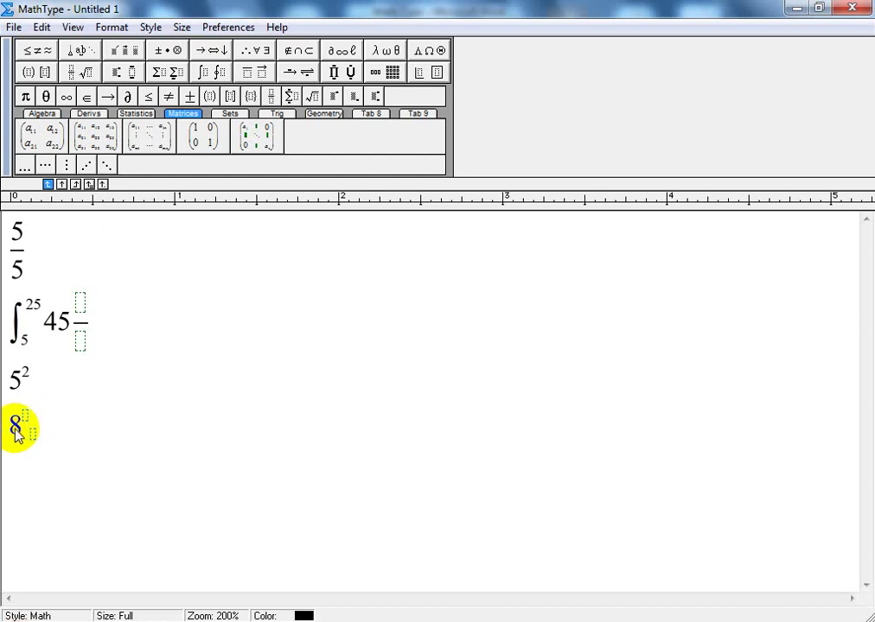
Attach a combined subscript-superscript template to the 8 and fill both slots with 2
left_click(127, 72)
left_click(133, 99)
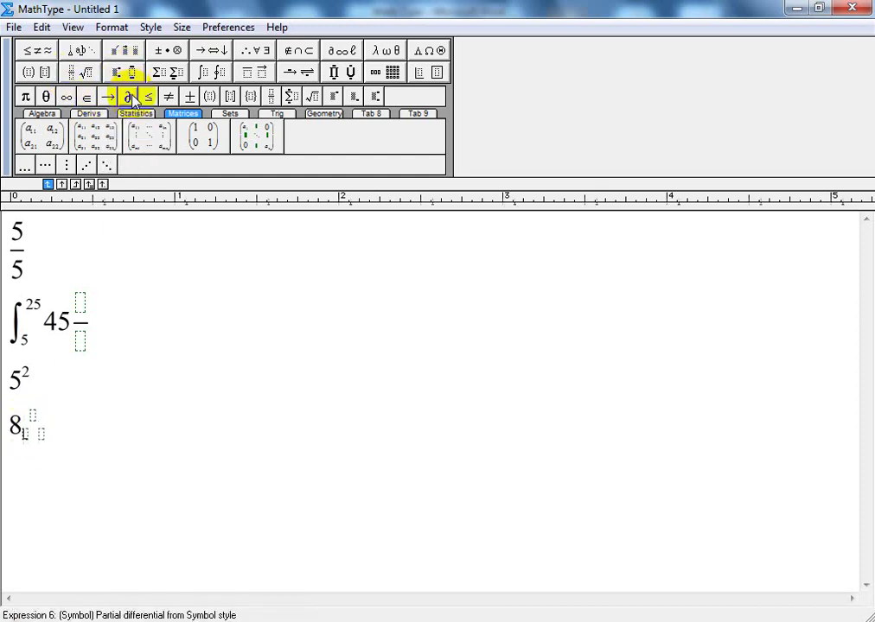
left_click(33, 442)
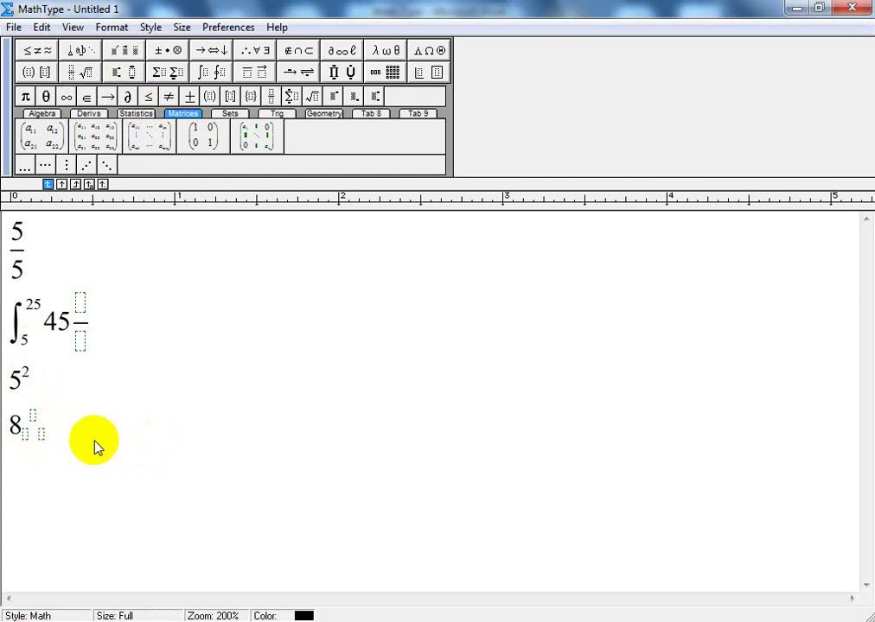
left_click(61, 440)
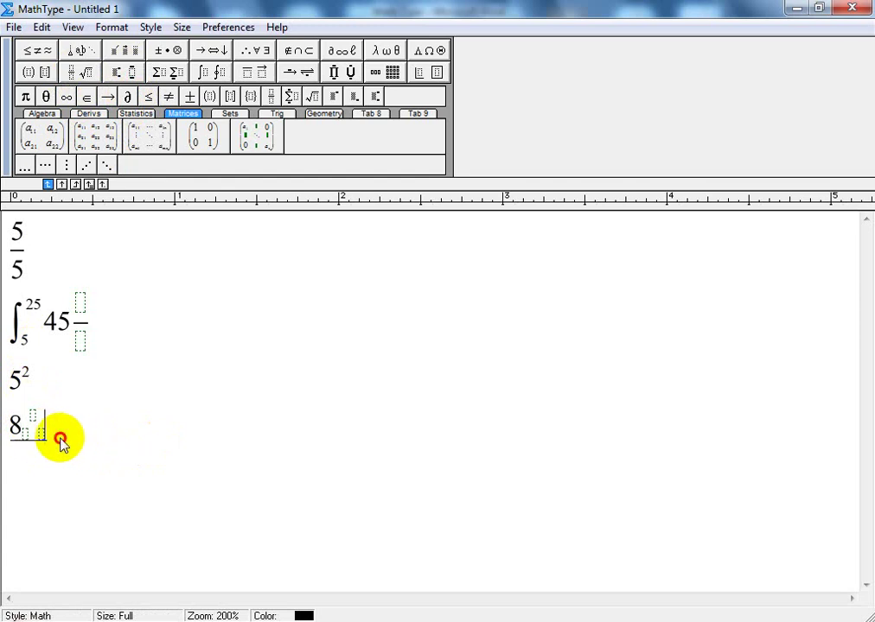
left_click(33, 427)
type("2")
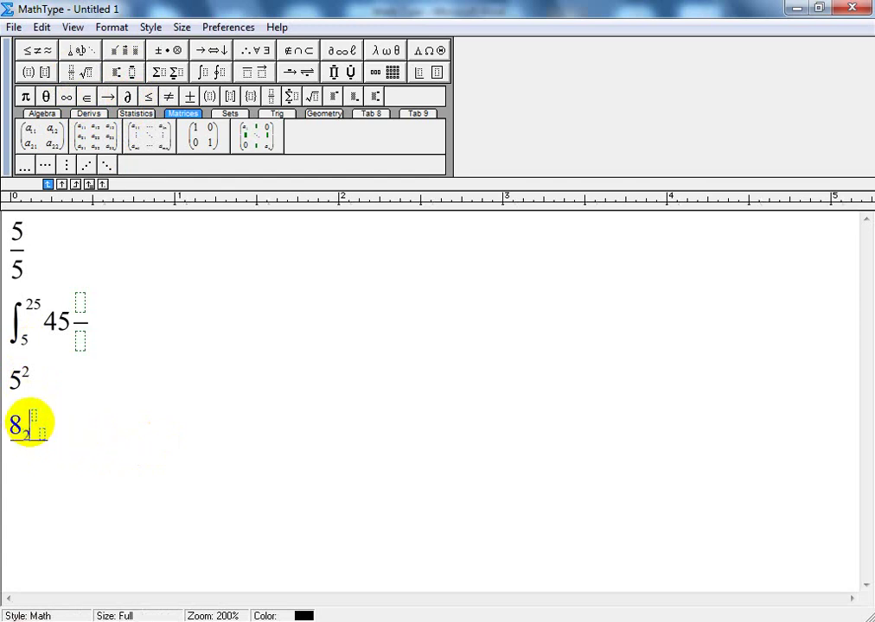
left_click(34, 416)
type("^2")
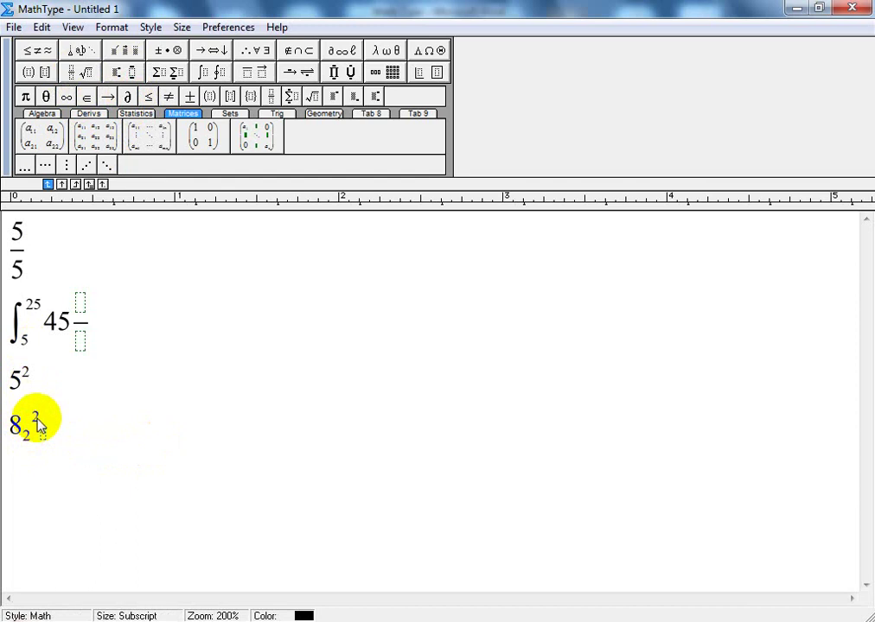
Select and delete all four equations, then switch to the shortcut-keys PDF
left_click_drag(78, 449, 4, 223)
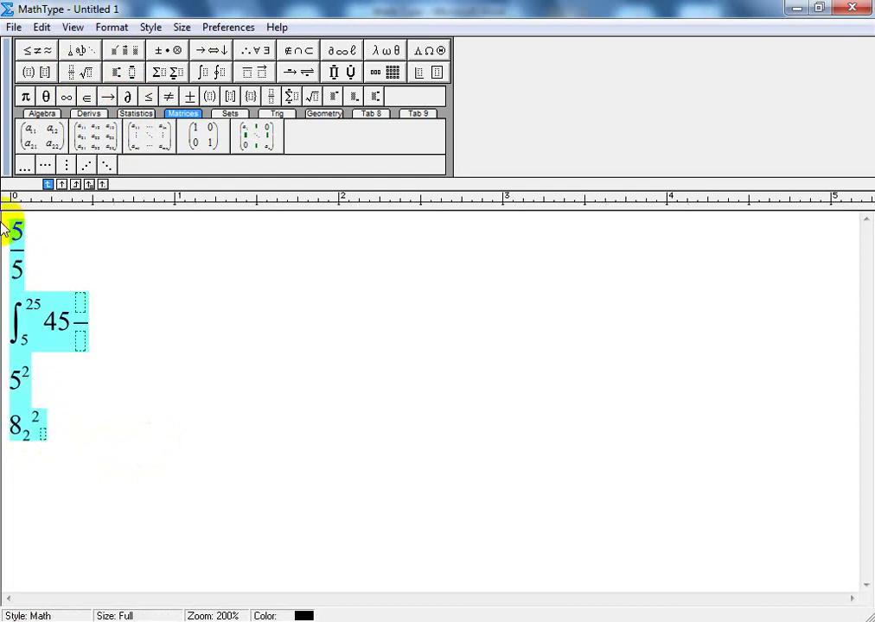
key("Delete")
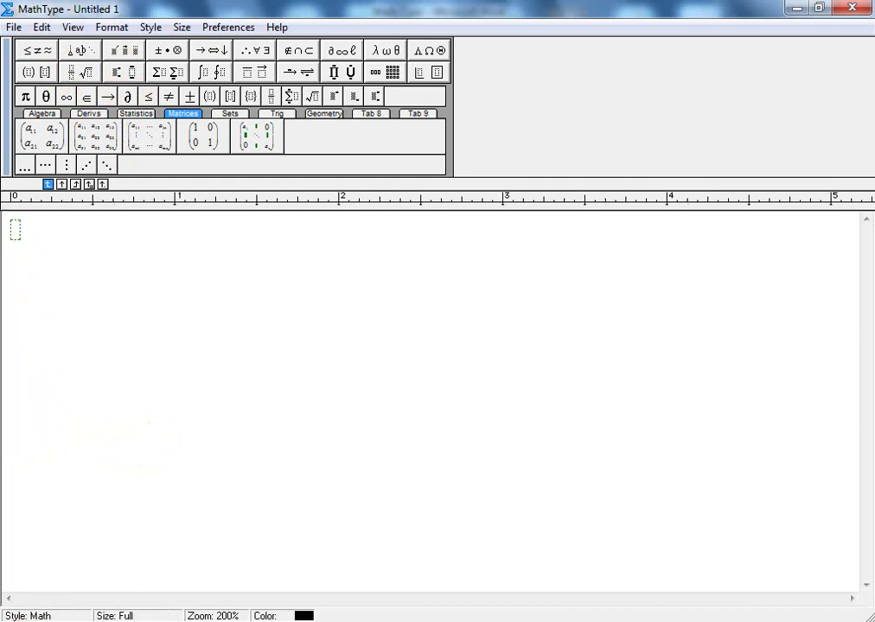
key("alt+Tab")
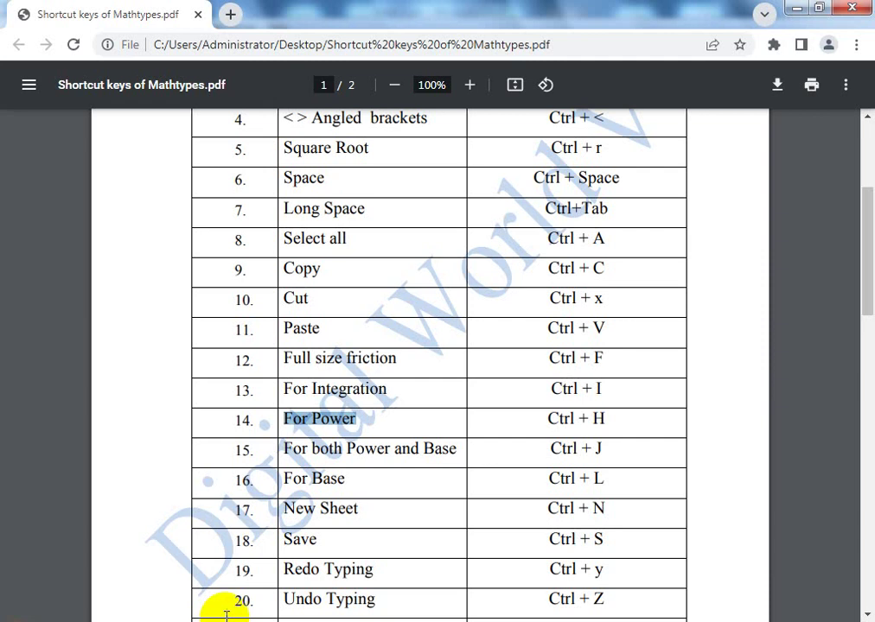
scroll(415, 462, "down", 2)
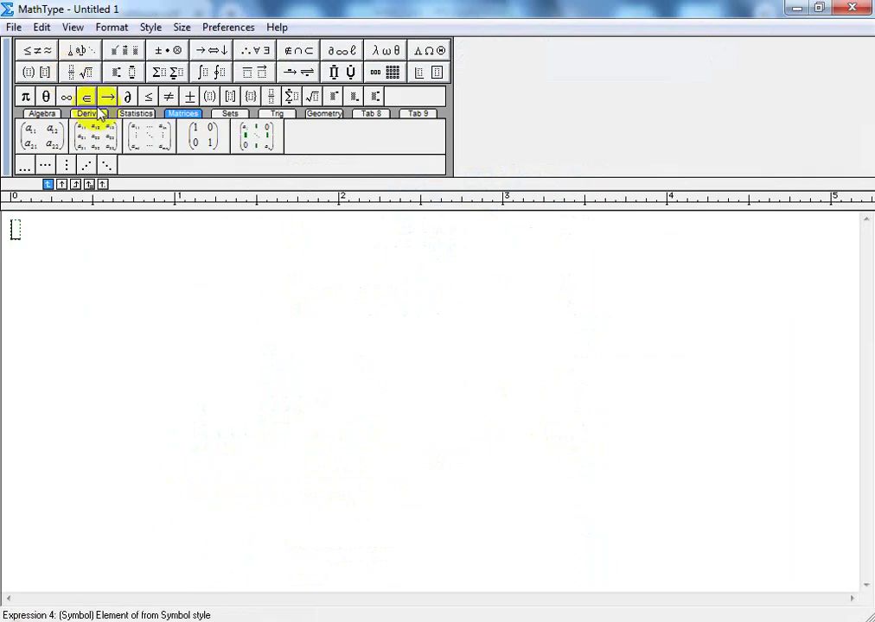
Show the subscript/superscript templates palette and dismiss it without inserting anything
left_click(123, 75)
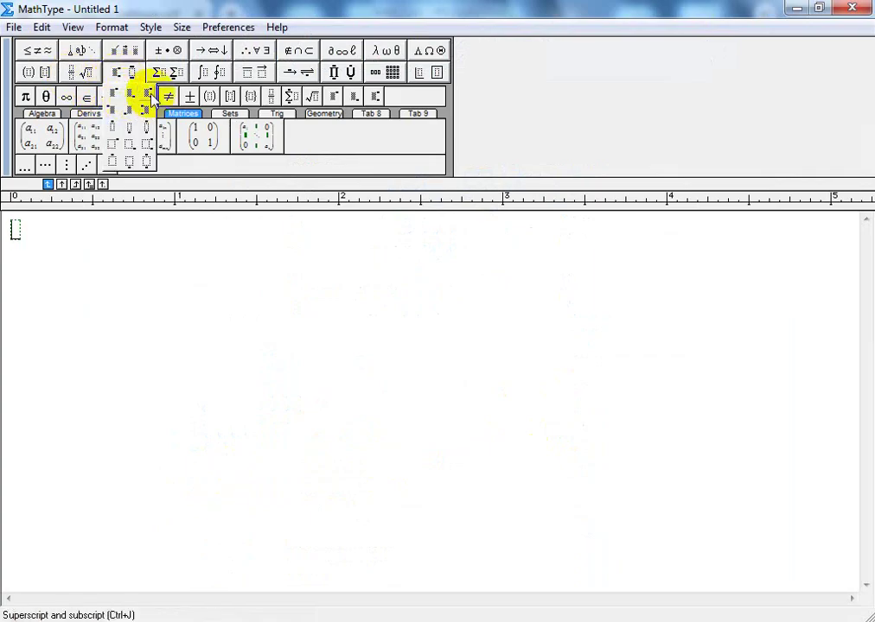
left_click(152, 100)
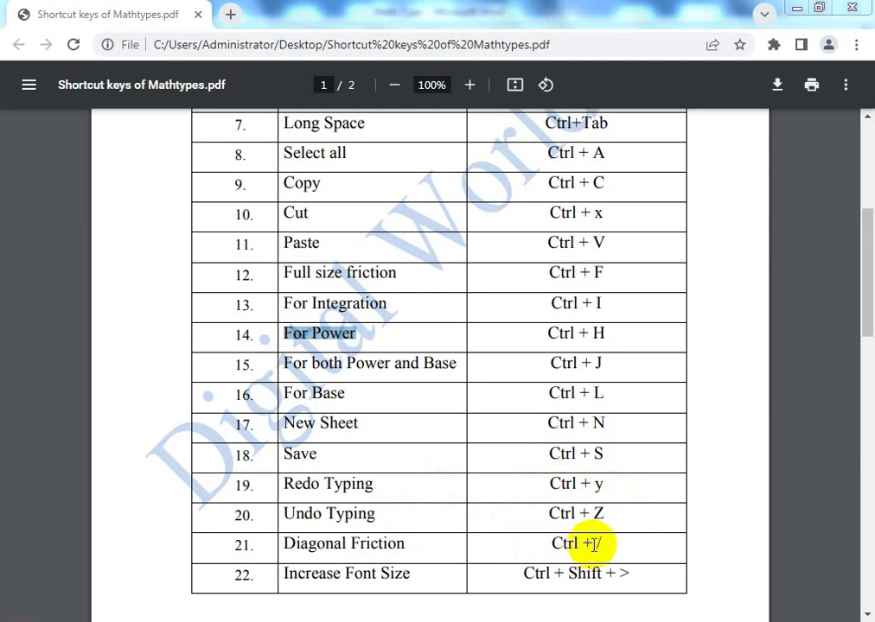
Scroll to page 2 of the shortcut PDF and highlight 'Factorial (!)' in row 26
left_click(650, 531)
scroll(650, 531, "down", 3)
scroll(649, 532, "down", 4)
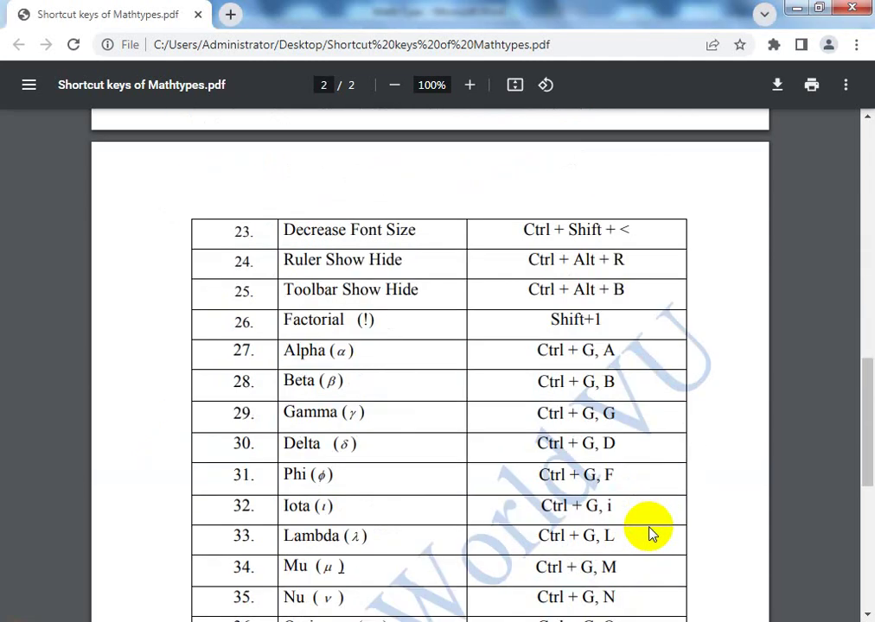
scroll(650, 528, "down", 1)
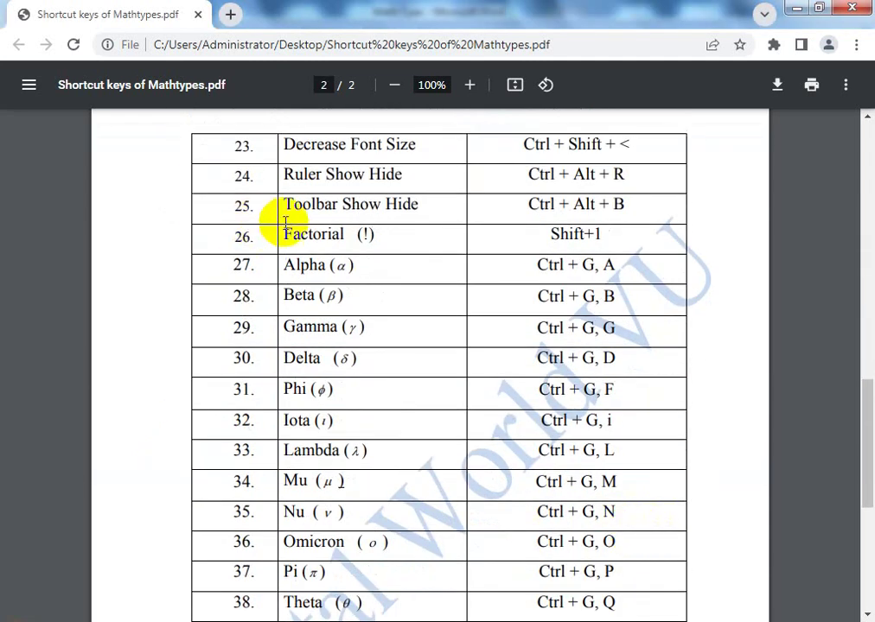
left_click_drag(284, 233, 369, 234)
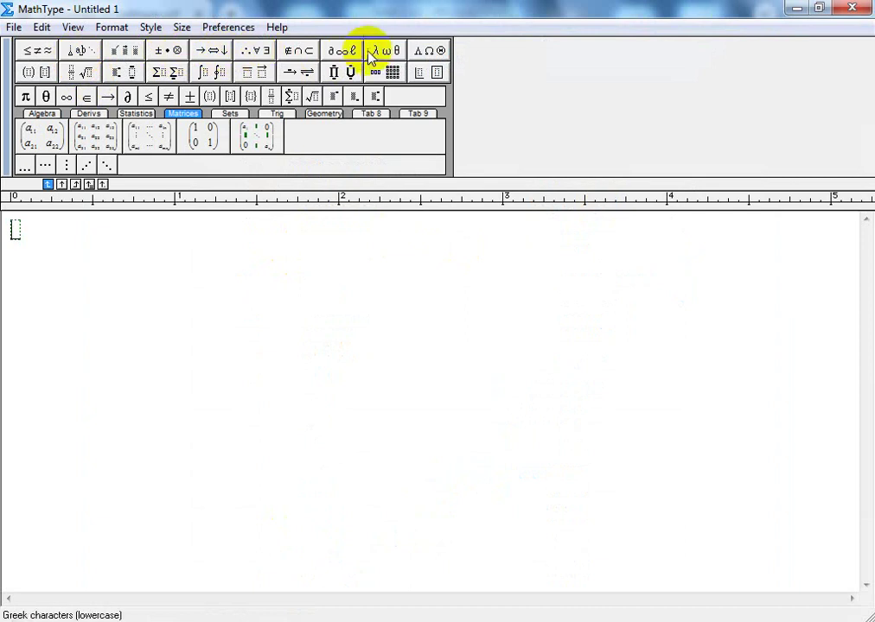
Insert the factorial ! with Shift+1 and browse MathType's Greek character palettes
mouse_move(346, 54)
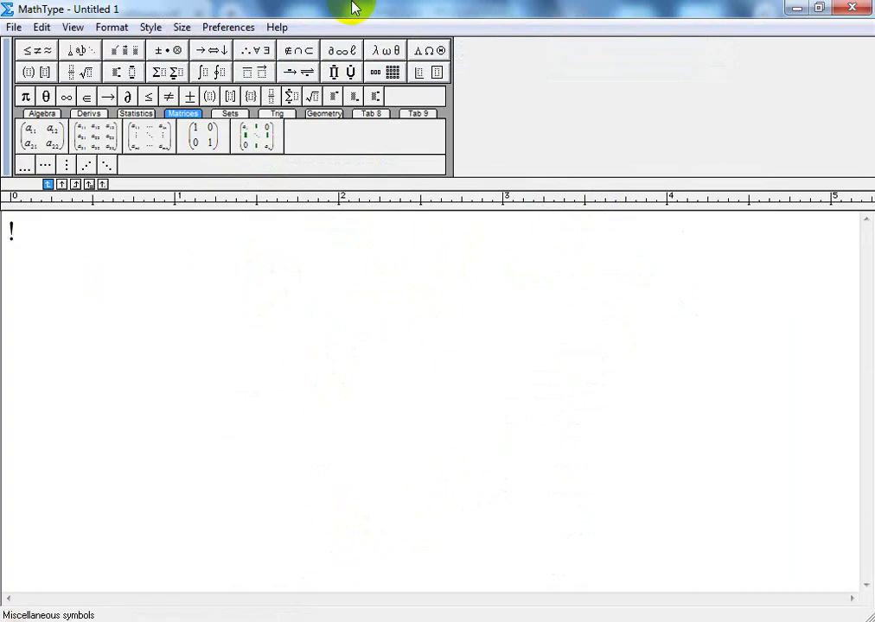
mouse_move(387, 52)
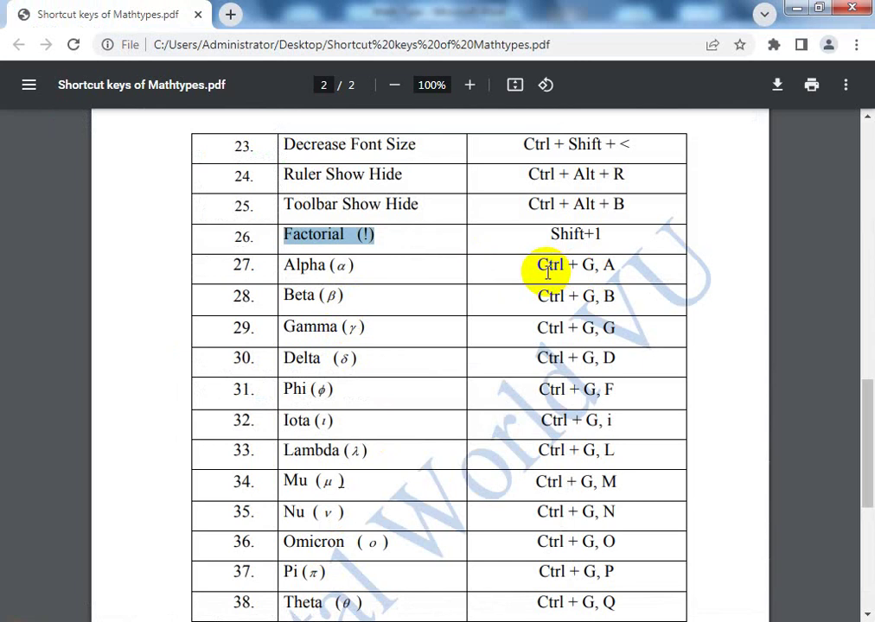
Highlight Alpha's shortcut 'Ctrl + G, A' in the PDF table, then return to MathType
left_click_drag(537, 265, 591, 261)
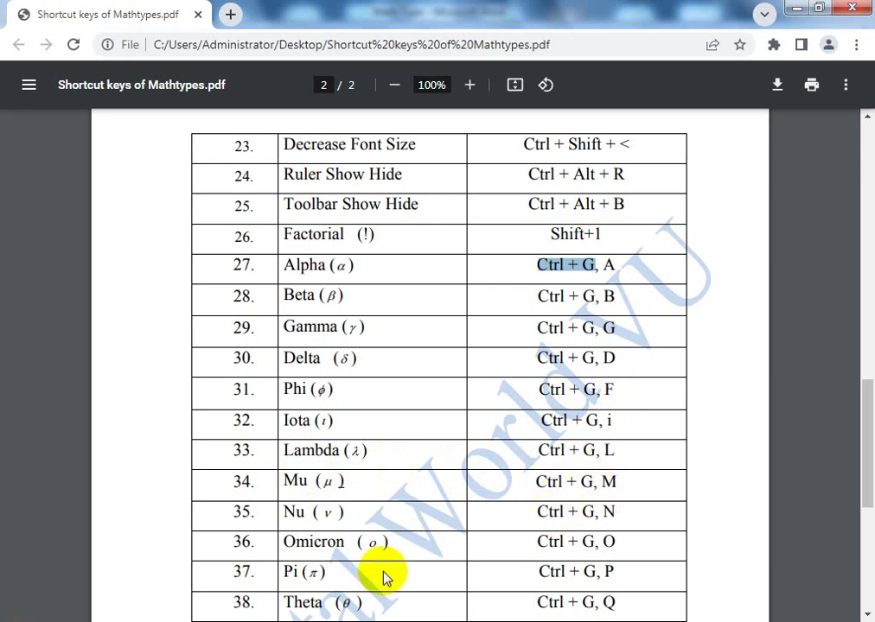
scroll(434, 530, "down", 1)
scroll(497, 512, "down", 1)
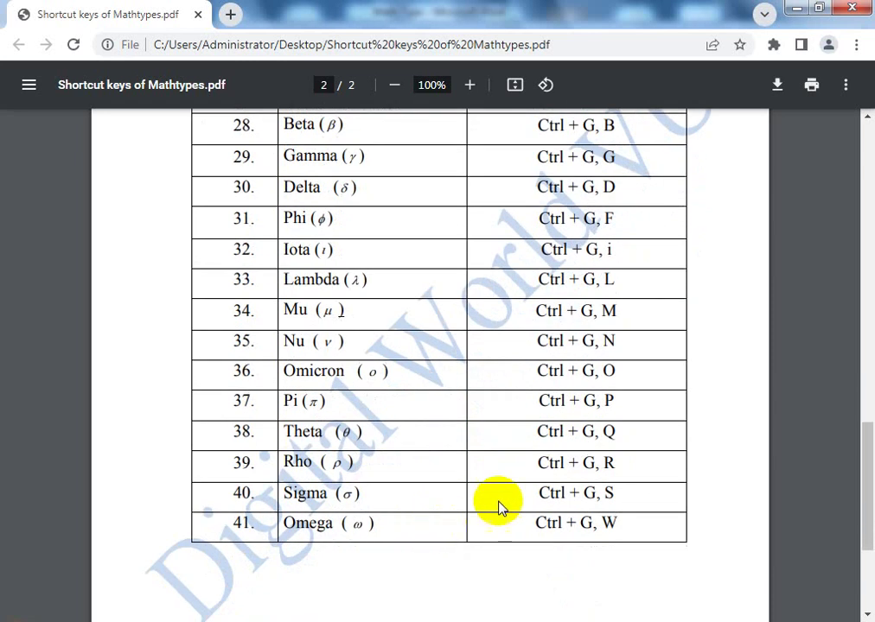
scroll(637, 546, "up", 2)
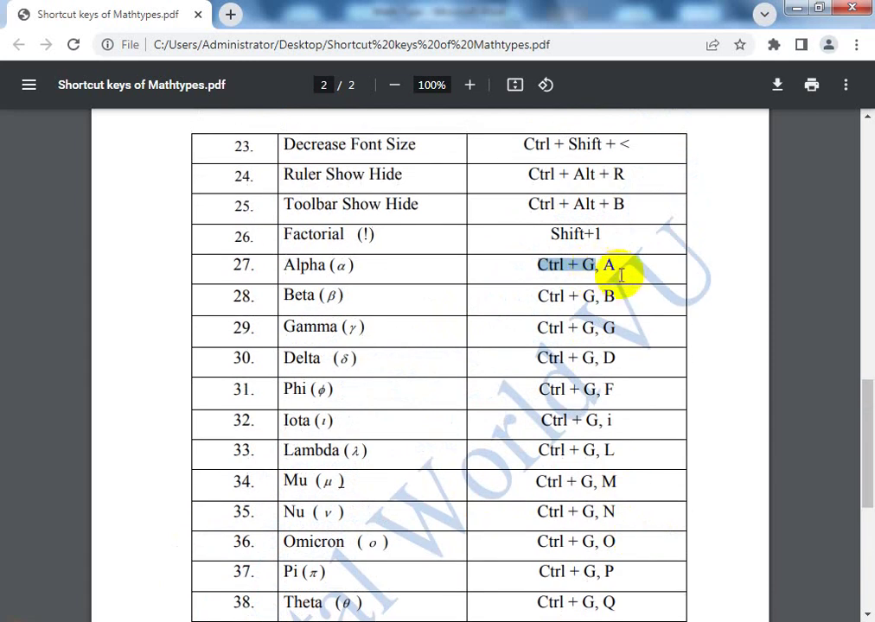
left_click(625, 267, "shift")
left_click_drag(624, 267, 596, 267)
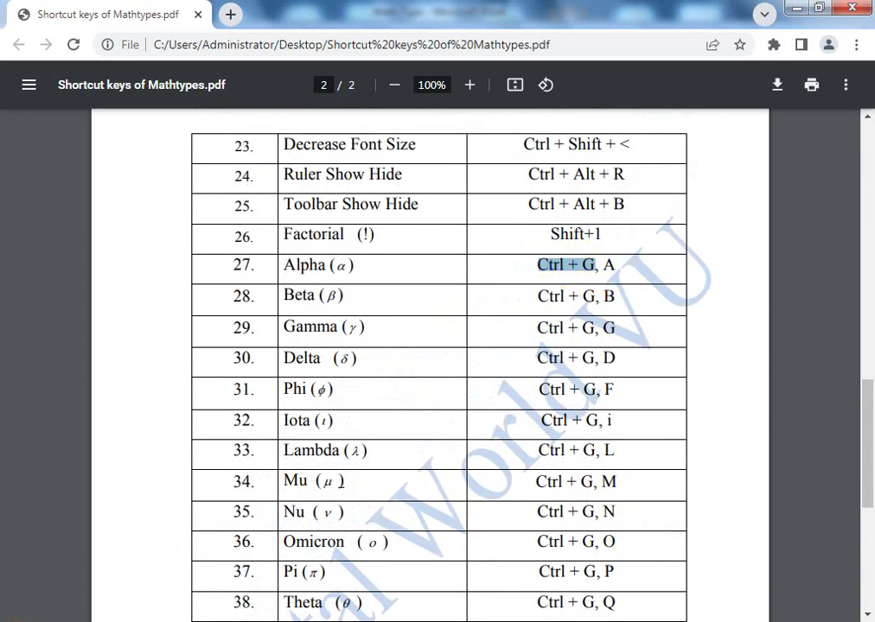
key("alt+Tab")
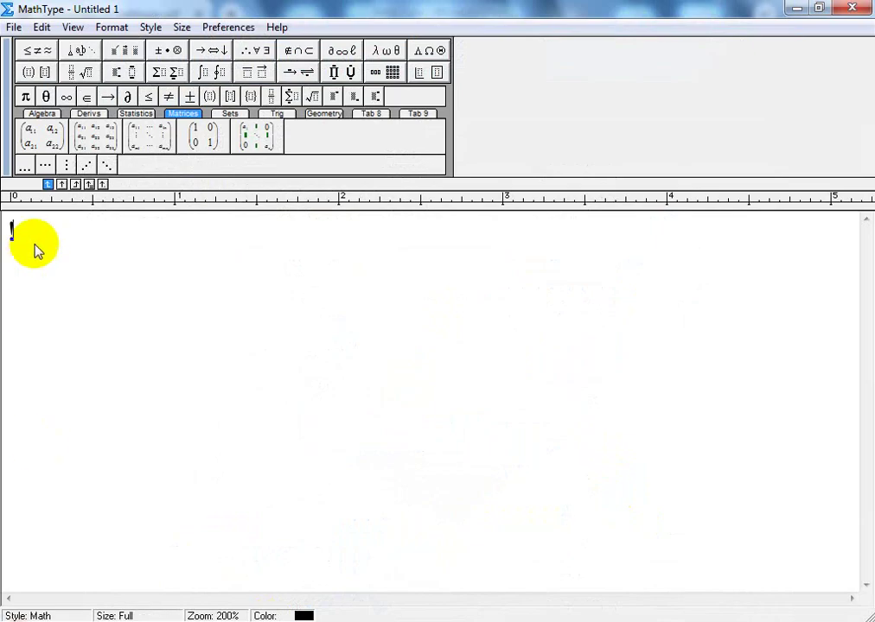
Delete the factorial ! and type a plain a on the first line
key("BackSpace")
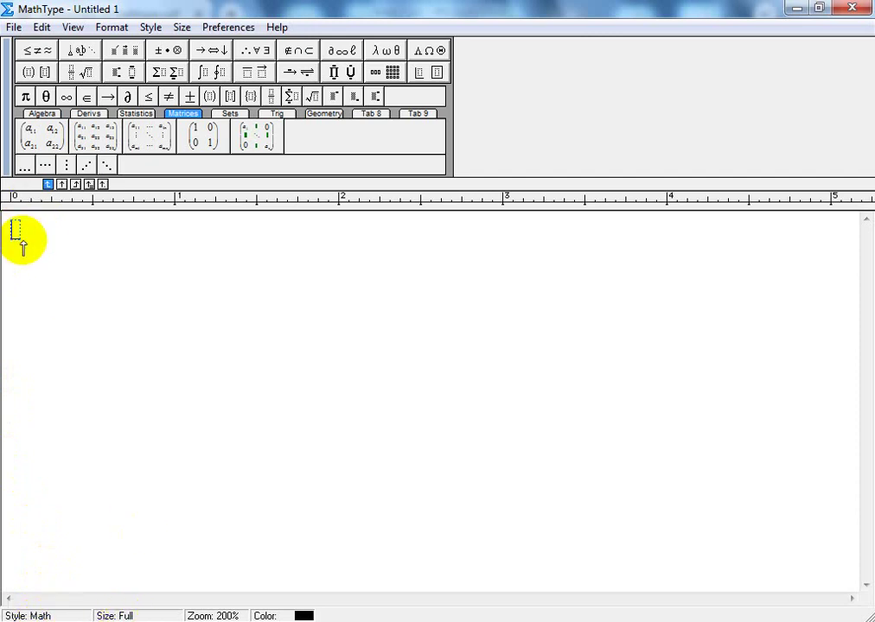
key("ctrl+g")
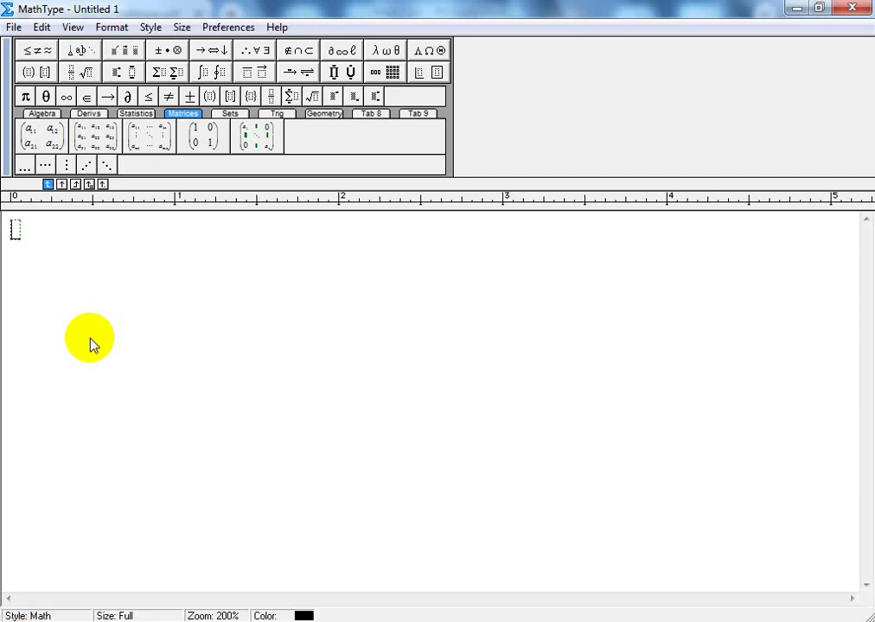
type("a")
key("Return")
key("ctrl+g")
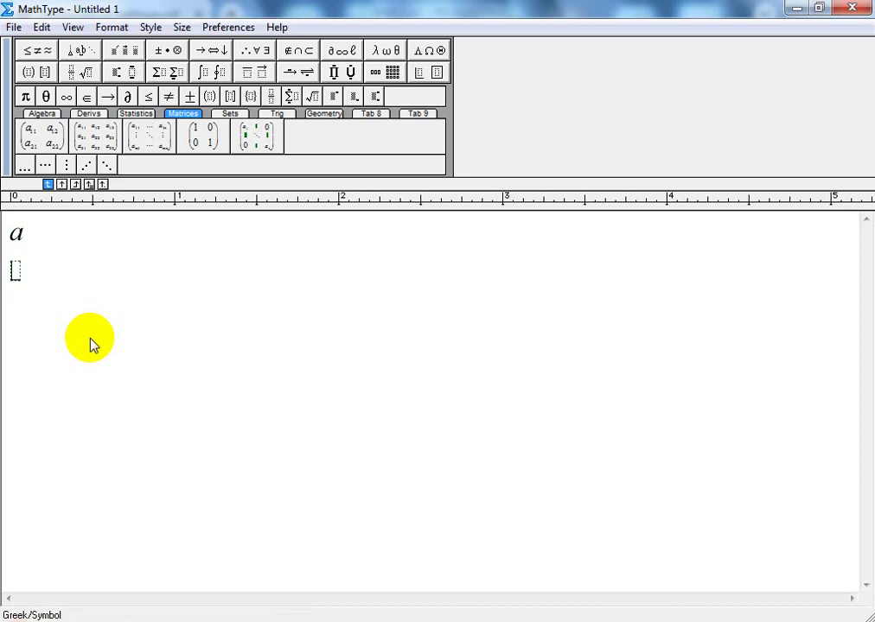
type("b")
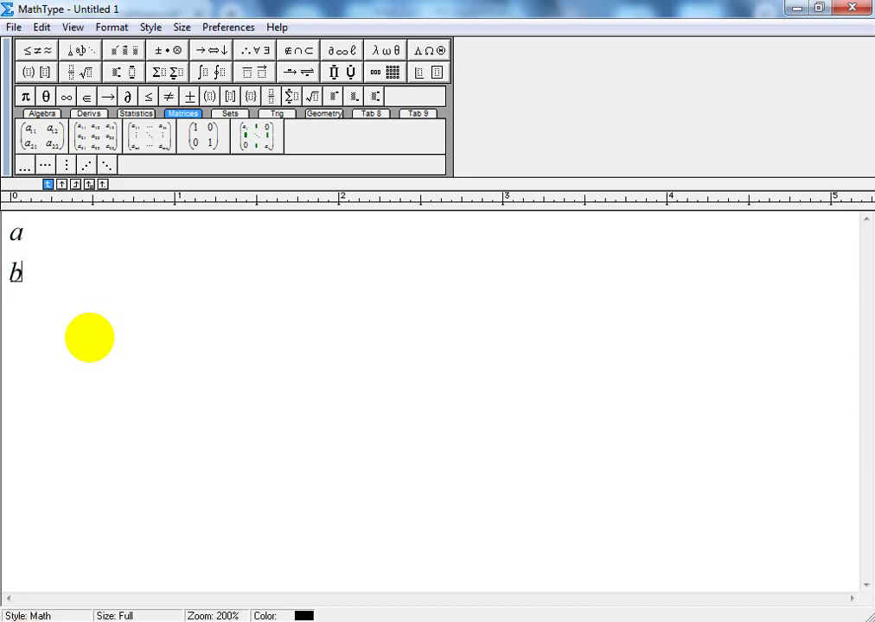
key("BackSpace")
key("BackSpace")
key("ctrl+g")
key("ctrl+g")
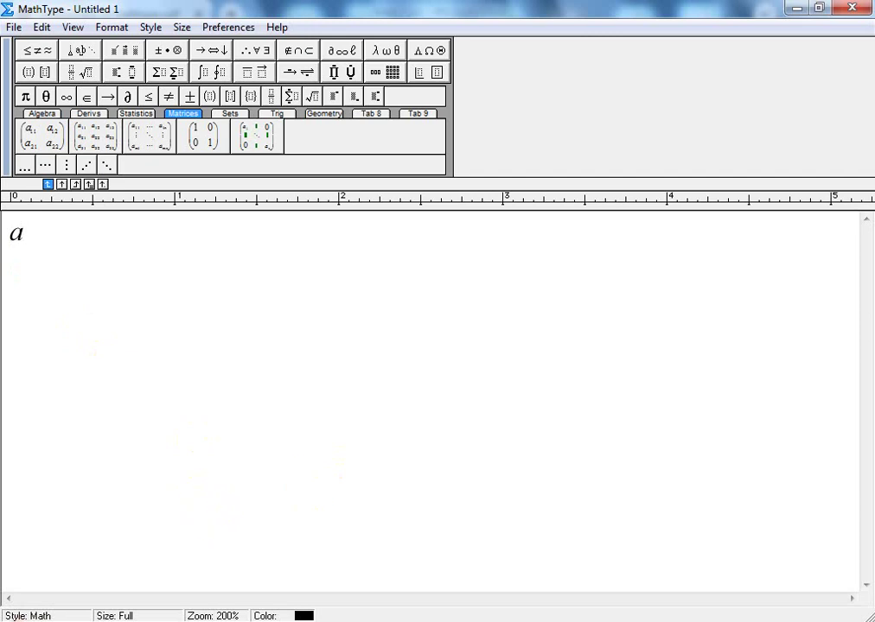
key("Return")
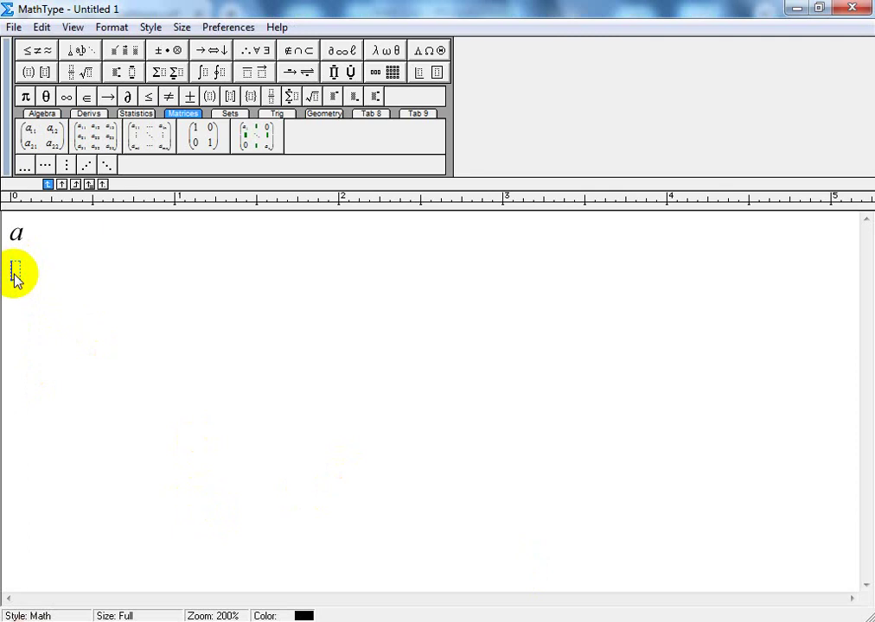
Add β and α on separate new lines using Ctrl+G, B and Ctrl+G, A
key("ctrl+g")
type("b")
key("Return")
key("ctrl+g")
type("a")
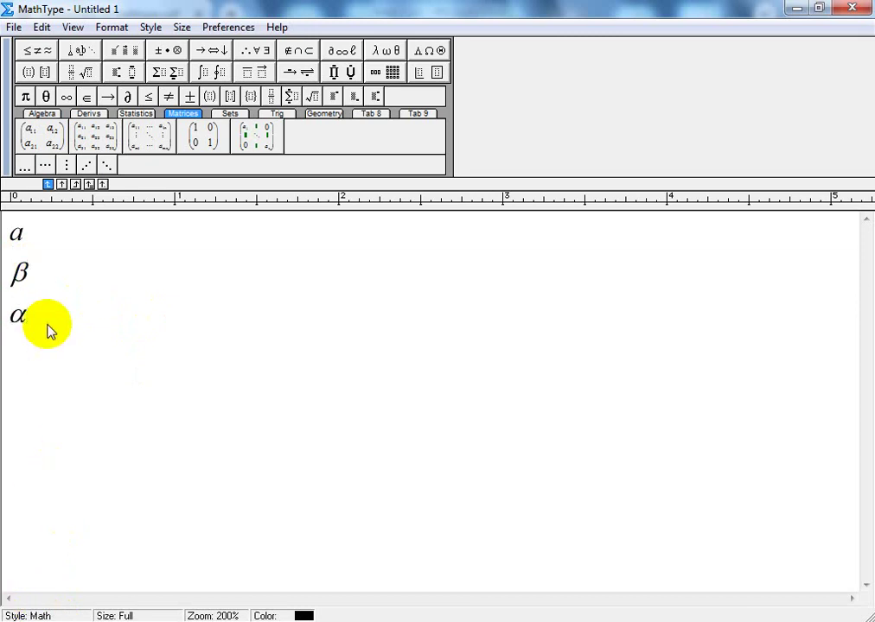
Select and delete the plain italic a from the top line
left_click(18, 318)
left_click_drag(75, 361, 9, 264)
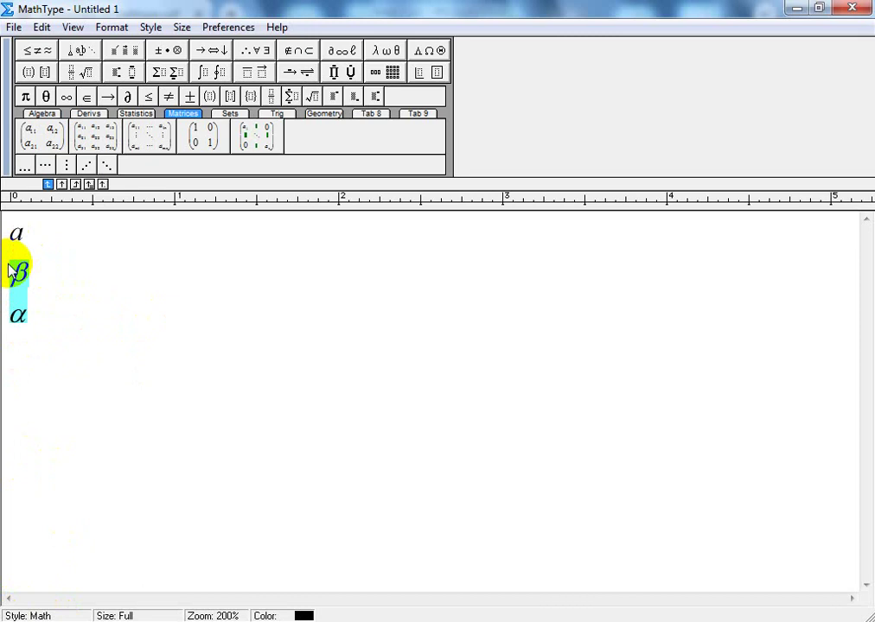
left_click(16, 281)
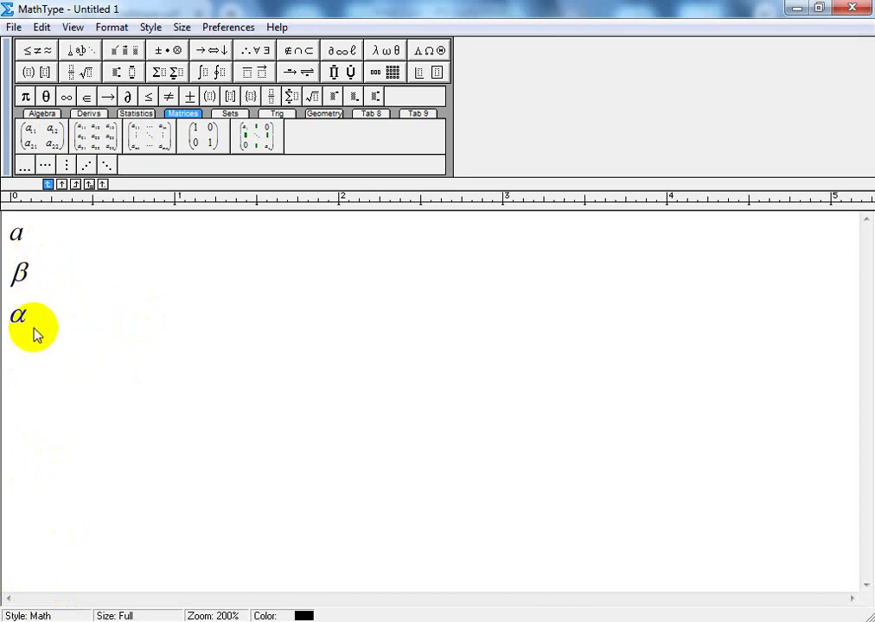
left_click_drag(17, 231, 5, 218)
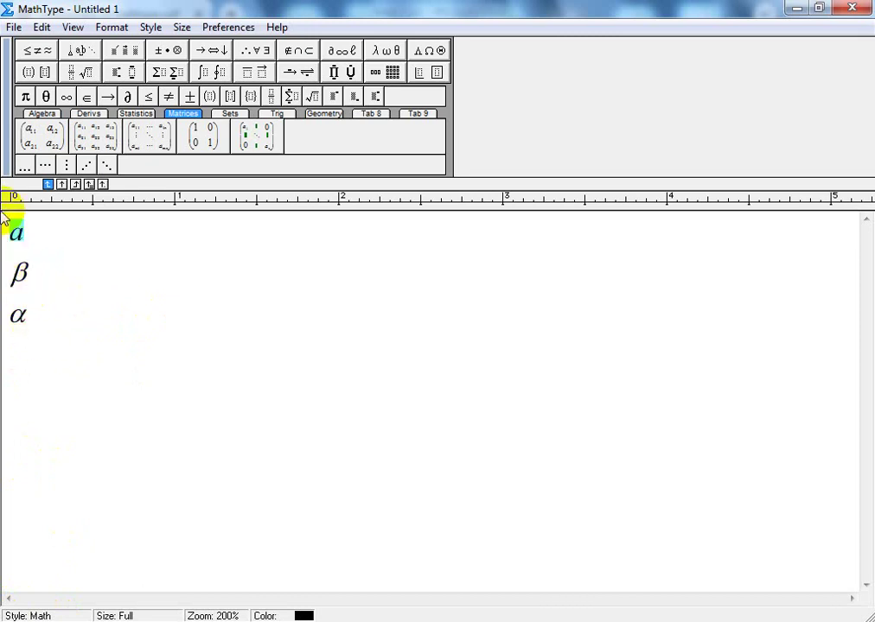
key("Delete")
key("alt+Tab")
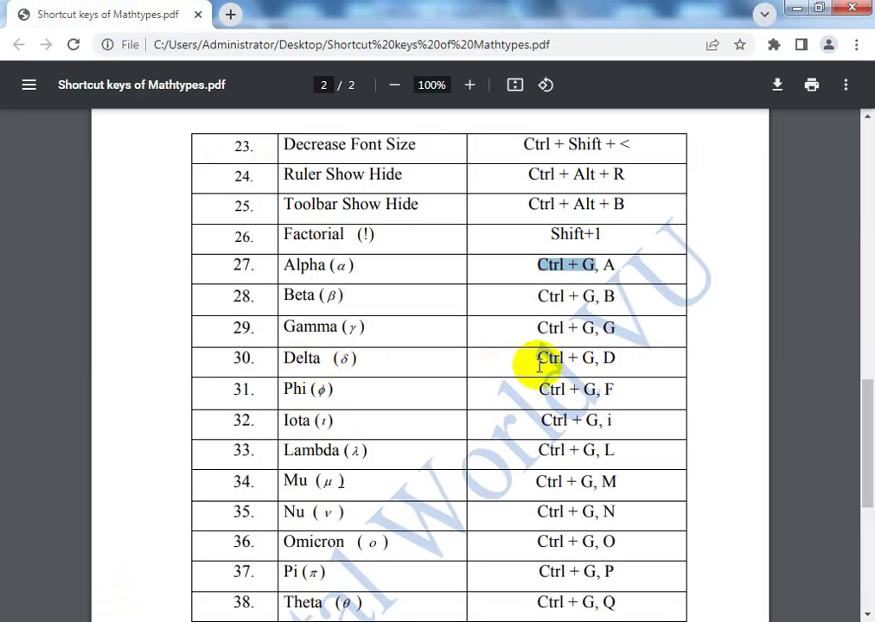
key("alt+Tab")
Add δ on a new line below α with Ctrl+G, D
double_click(36, 328)
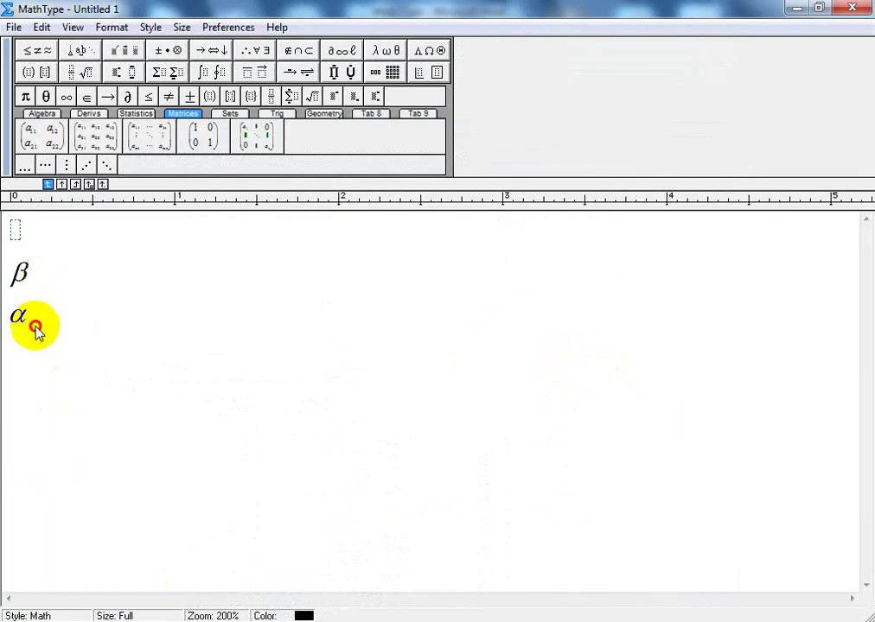
key("Return")
key("ctrl+g")
type("d")
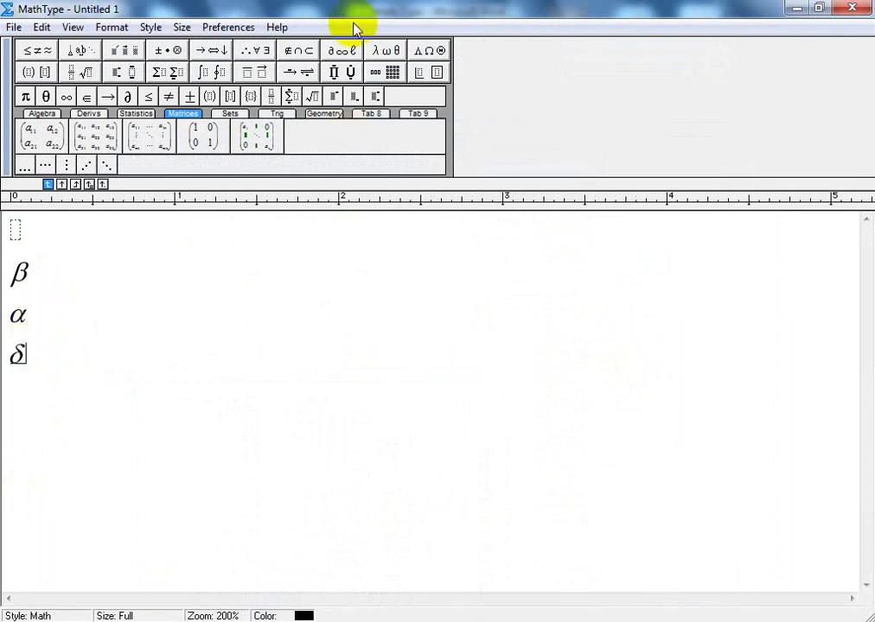
Insert ϖ from the Greek palette, then backspace it away along with δ, α and β
mouse_move(386, 57)
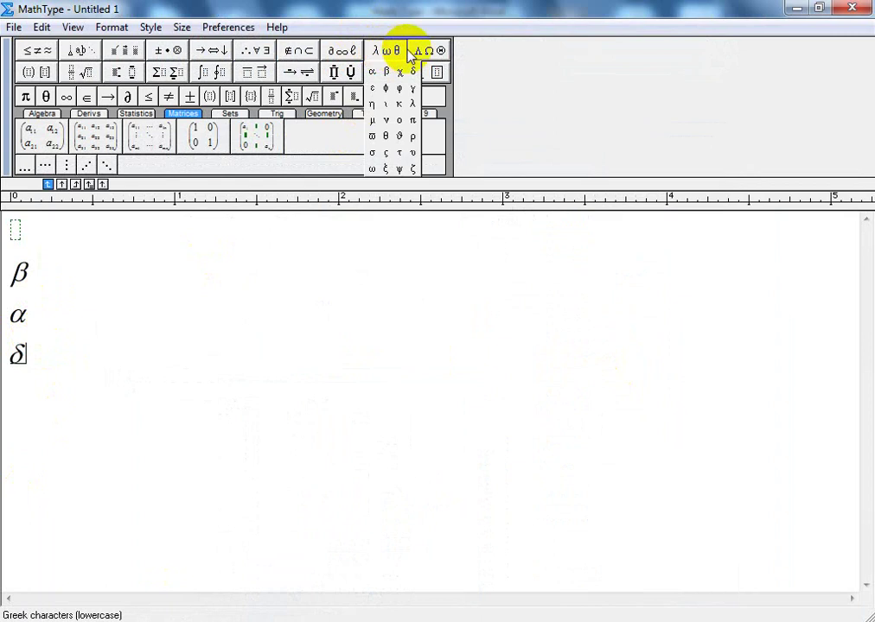
left_click(374, 136)
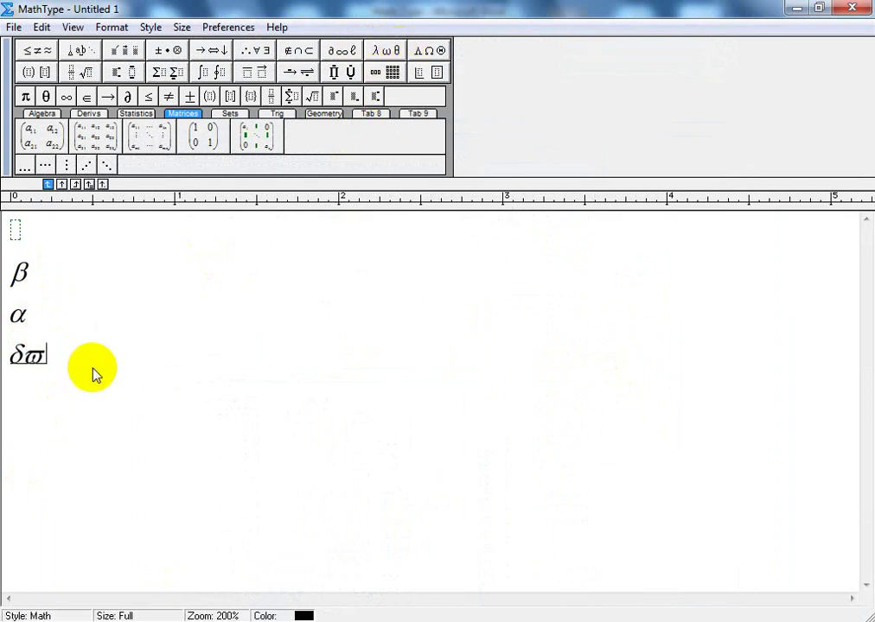
key("BackSpace")
key("BackSpace")
key("BackSpace")
key("BackSpace")
key("BackSpace")
key("BackSpace")
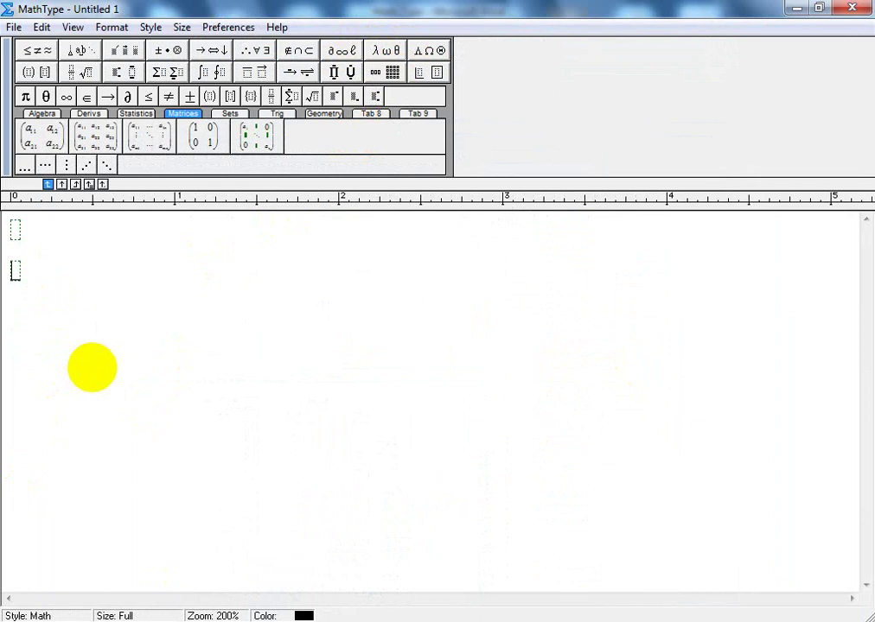
key("BackSpace")
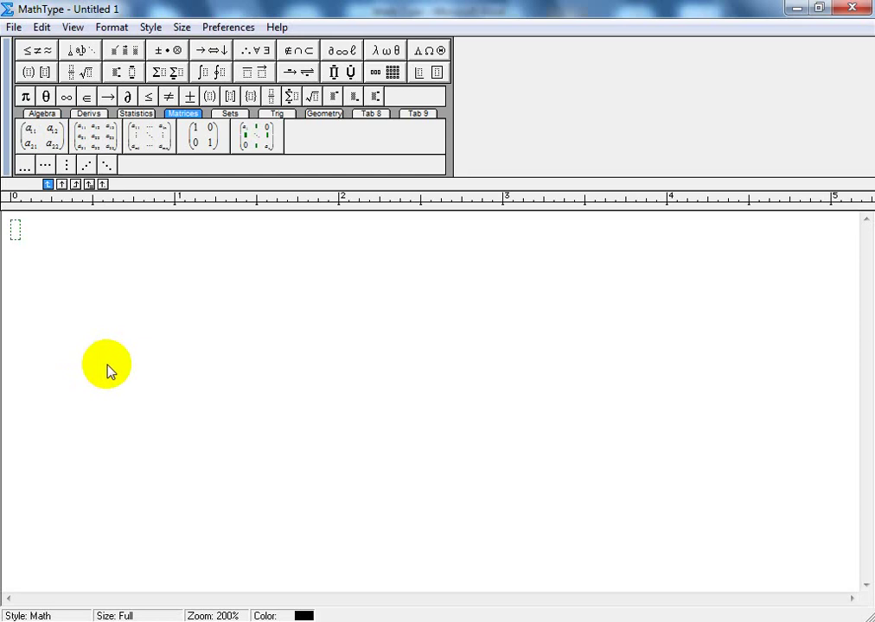
Insert square brackets containing a 4×4 matrix template
left_click(39, 74)
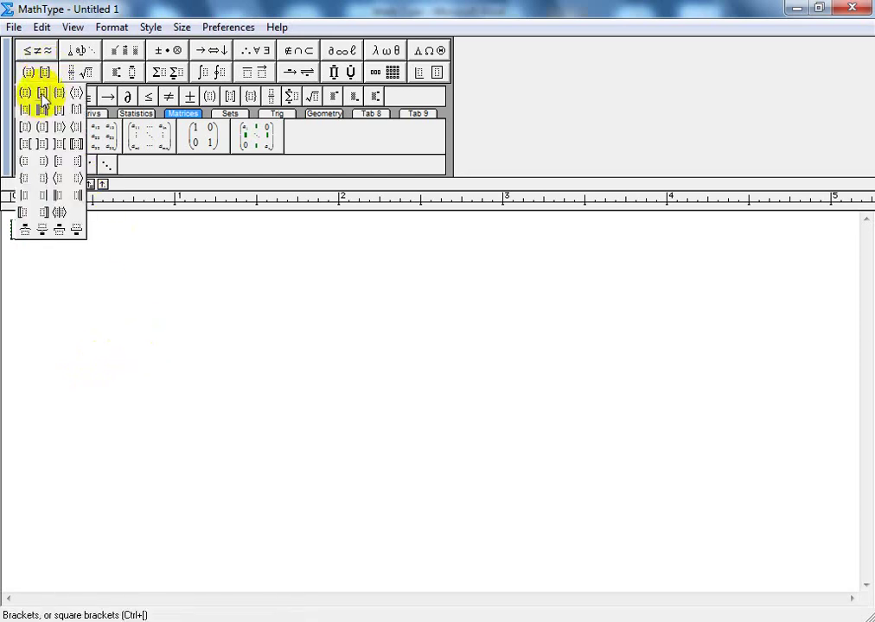
left_click(42, 93)
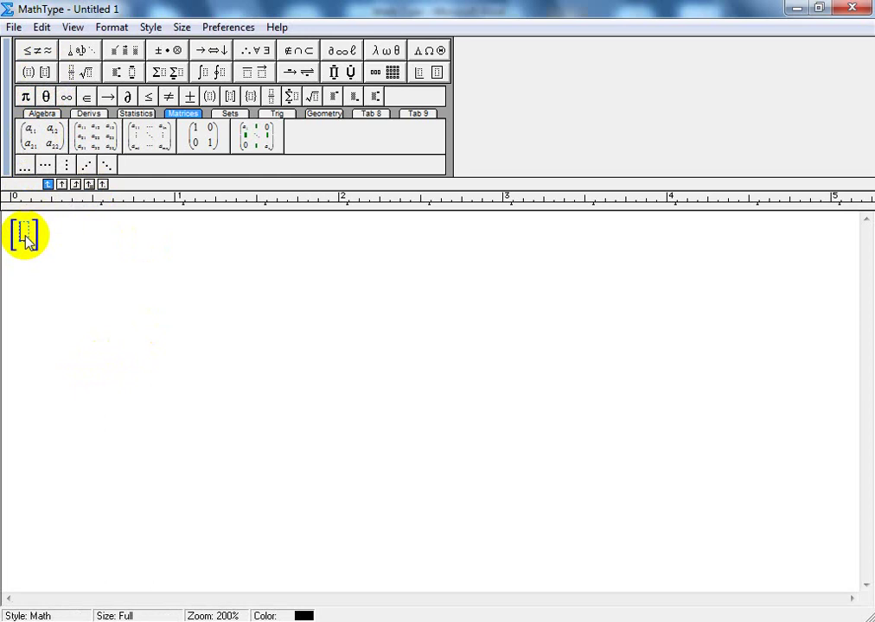
left_click(391, 73)
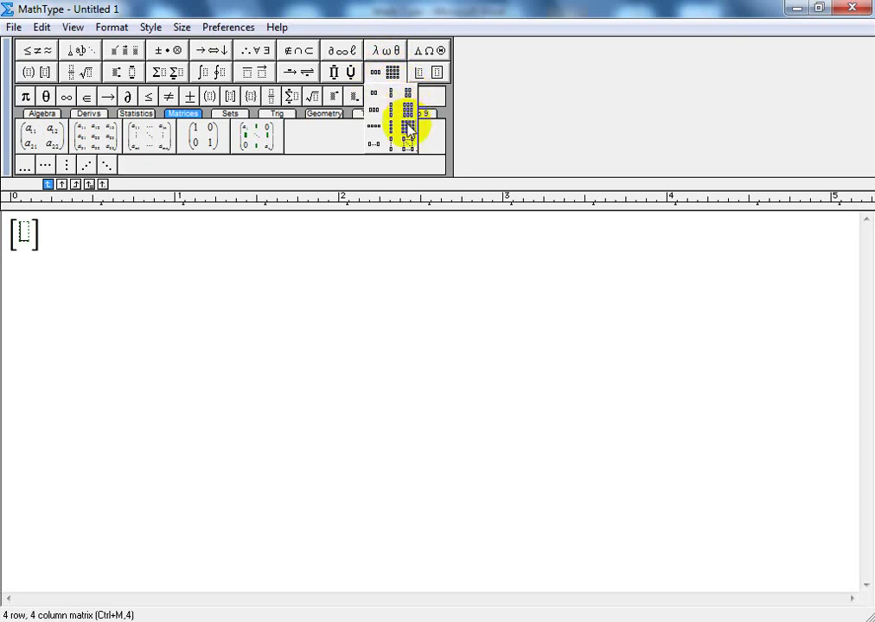
left_click(409, 130)
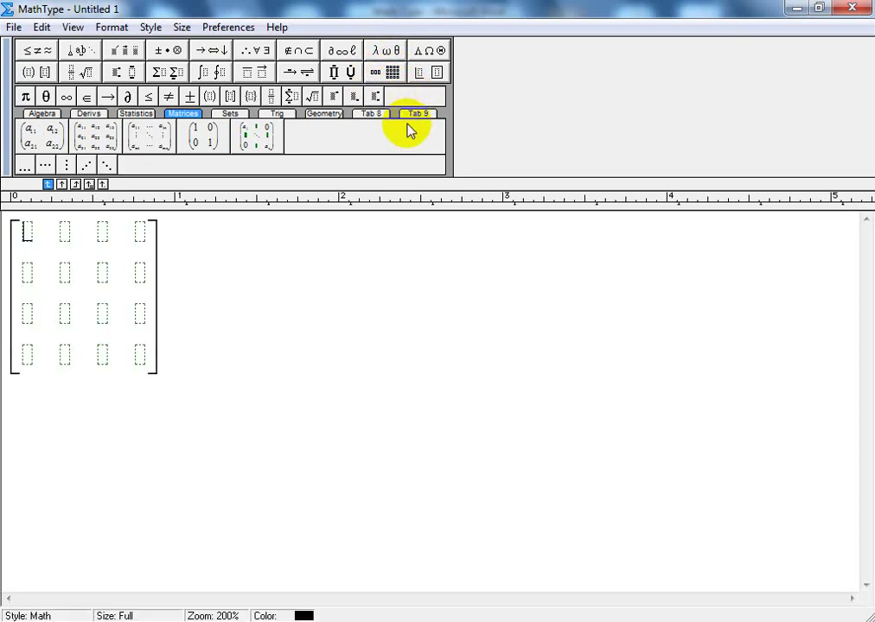
Fill the first column with 5, 4, 2 and the second with 7, 8, −2
left_click(28, 233)
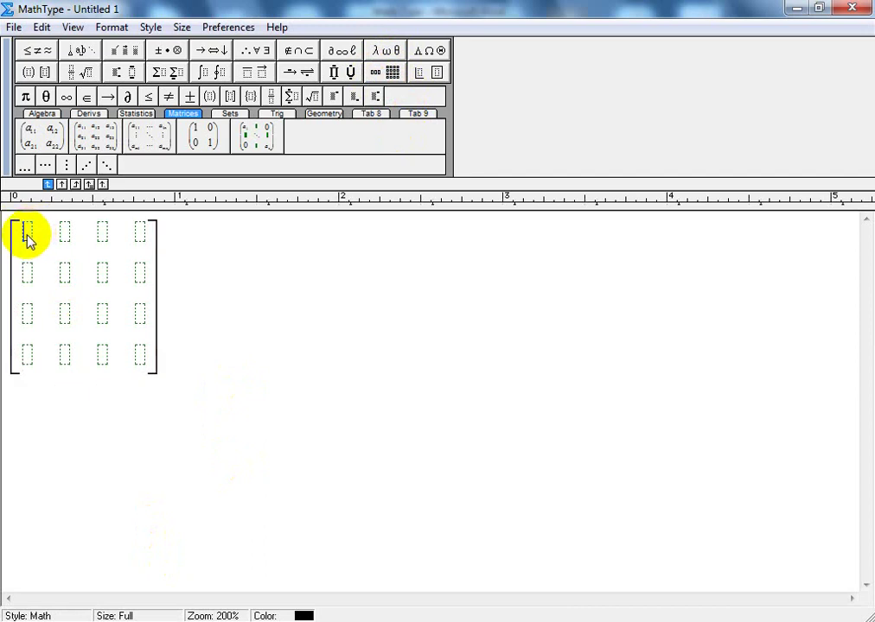
type("5")
key("Down")
type("4")
key("Down")
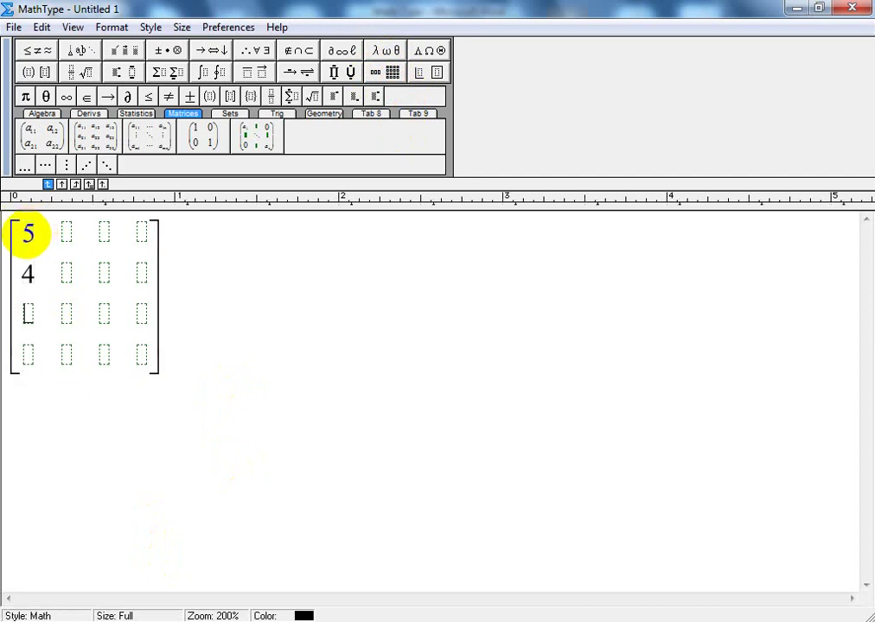
type("2")
left_click(69, 235)
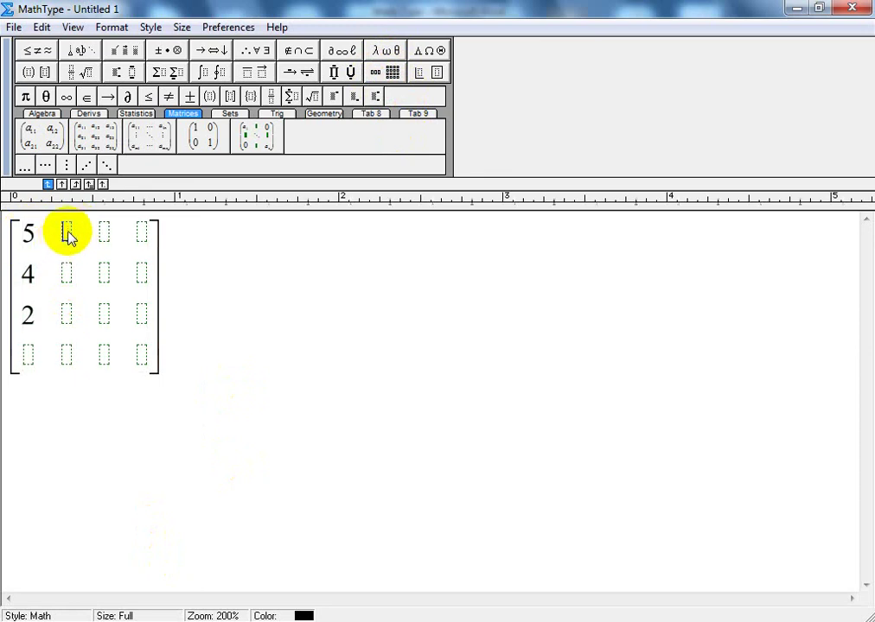
type("7")
left_click(70, 279)
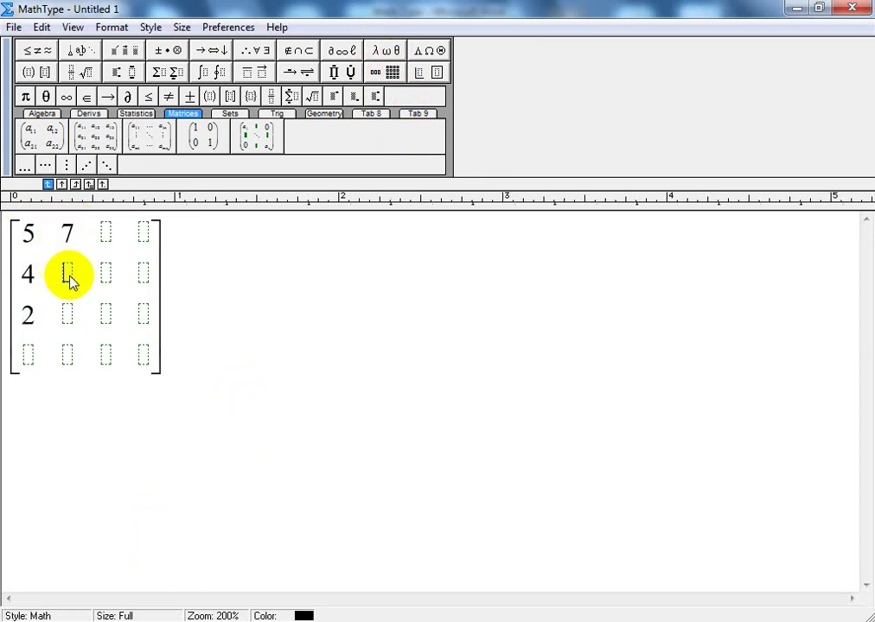
type("8")
left_click(67, 312)
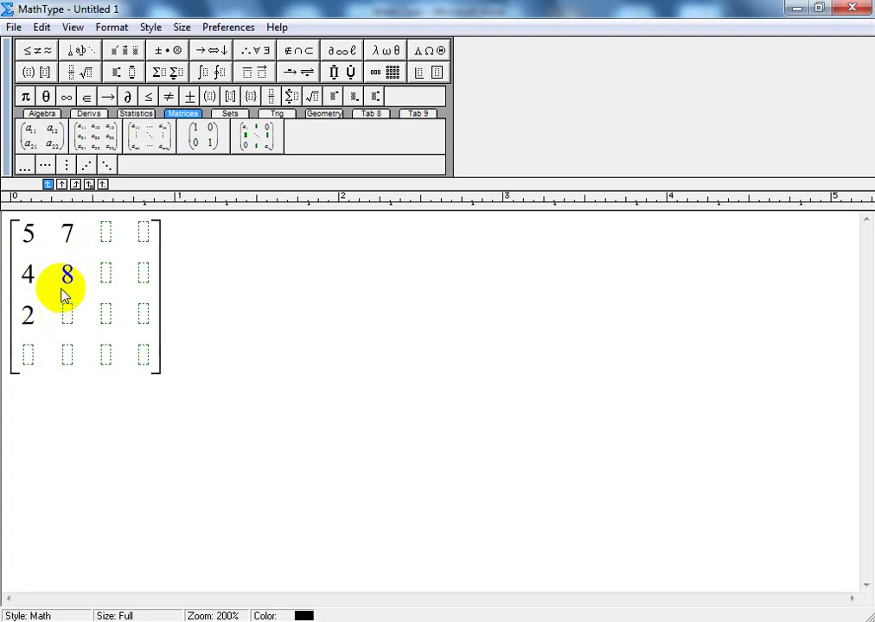
type("-2")
Enter 25 in rows 1 and 2 of the third matrix column
left_click(125, 231)
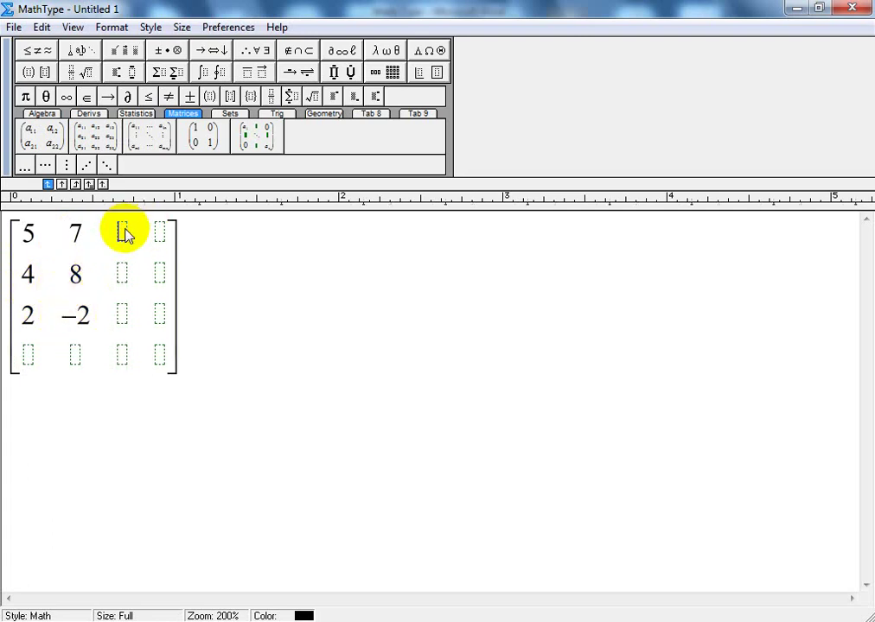
type("25")
left_click(128, 275)
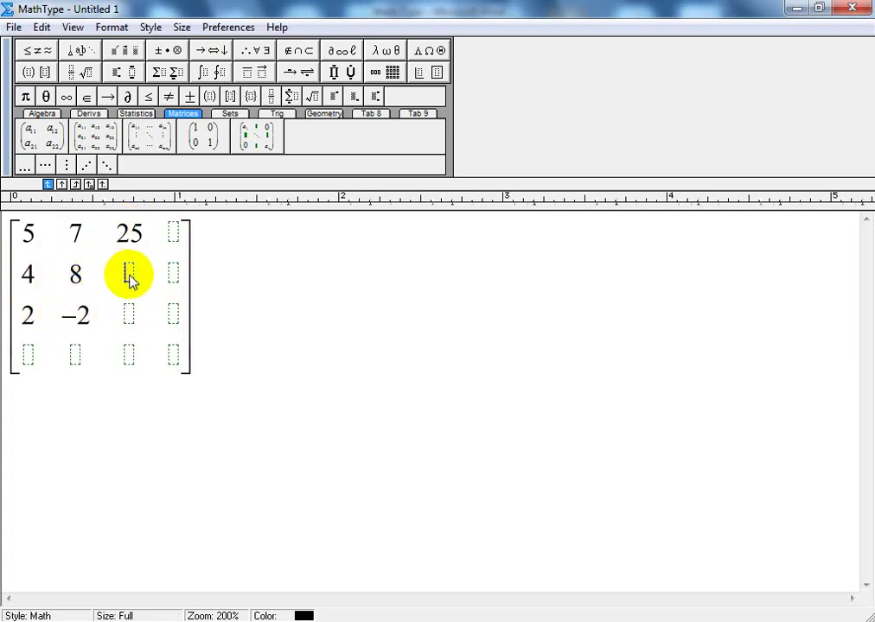
type("25")
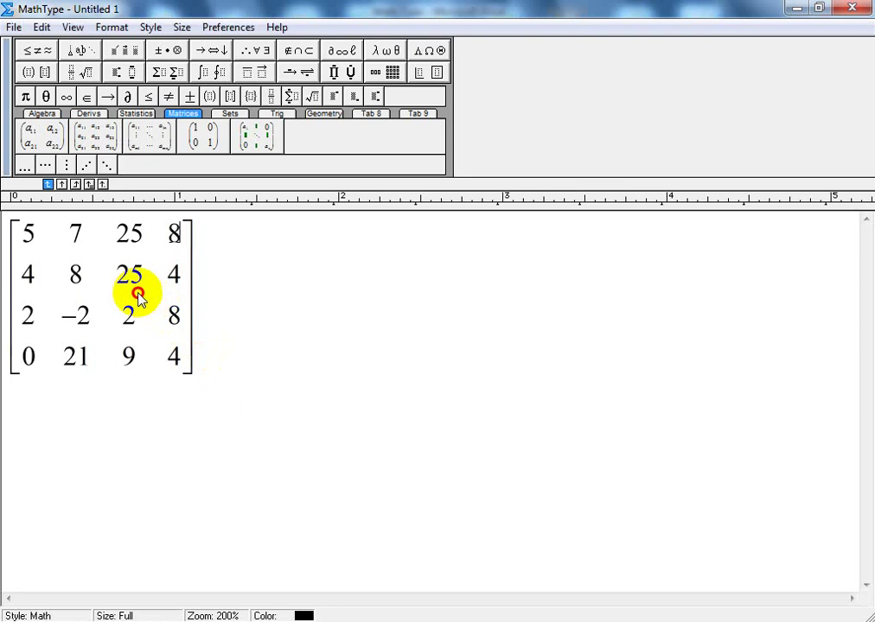
Turn the selected matrix into a full-size fraction with 45 as its denominator
left_click_drag(221, 367, 8, 236)
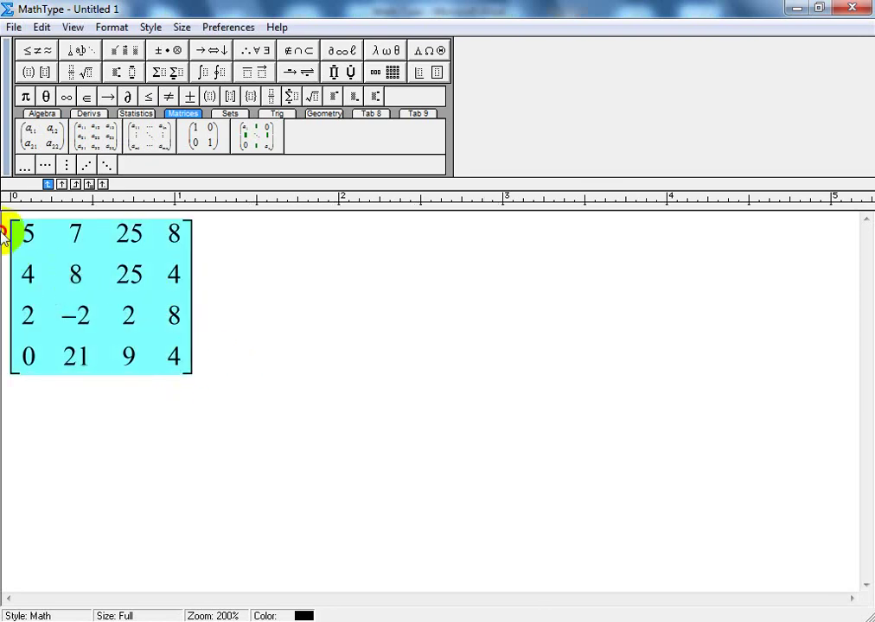
left_click(71, 73)
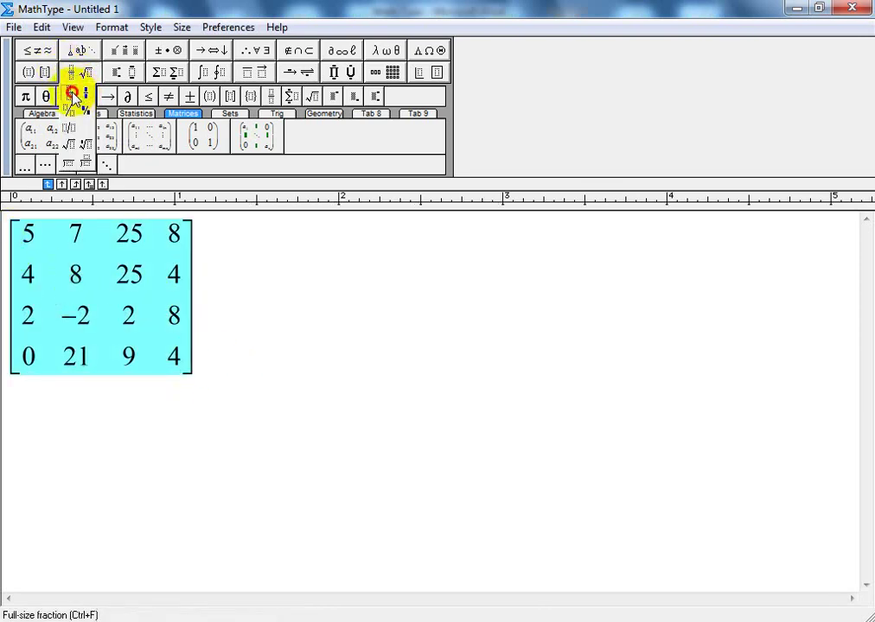
left_click(71, 89)
left_click(102, 395)
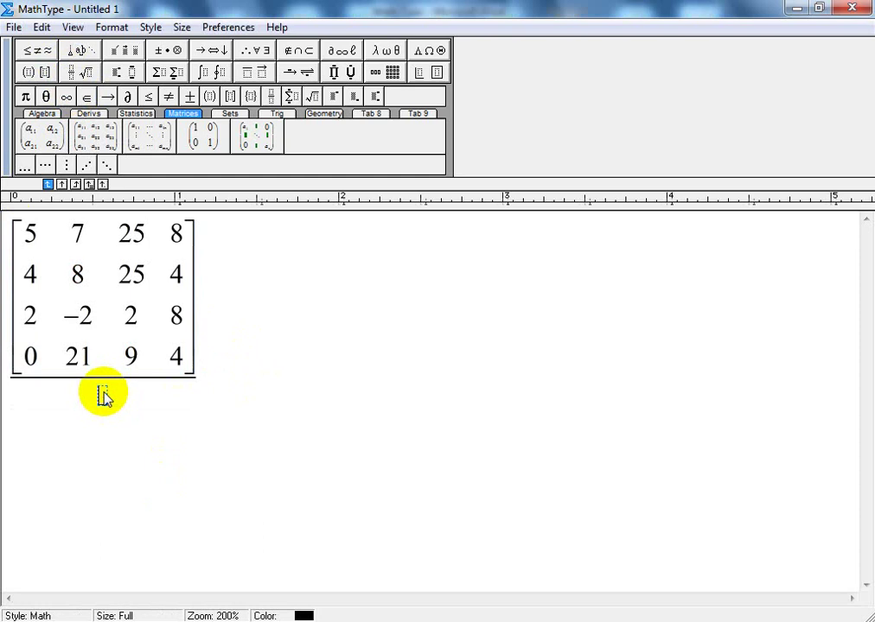
type("45")
Add a new line with a full-size fraction holding 45 in its numerator
left_click(201, 380)
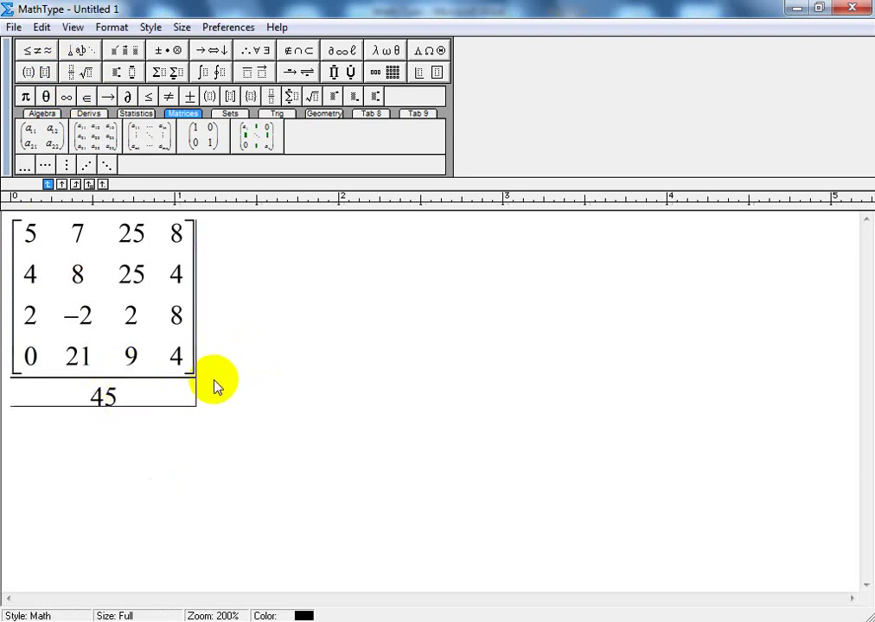
key("Return")
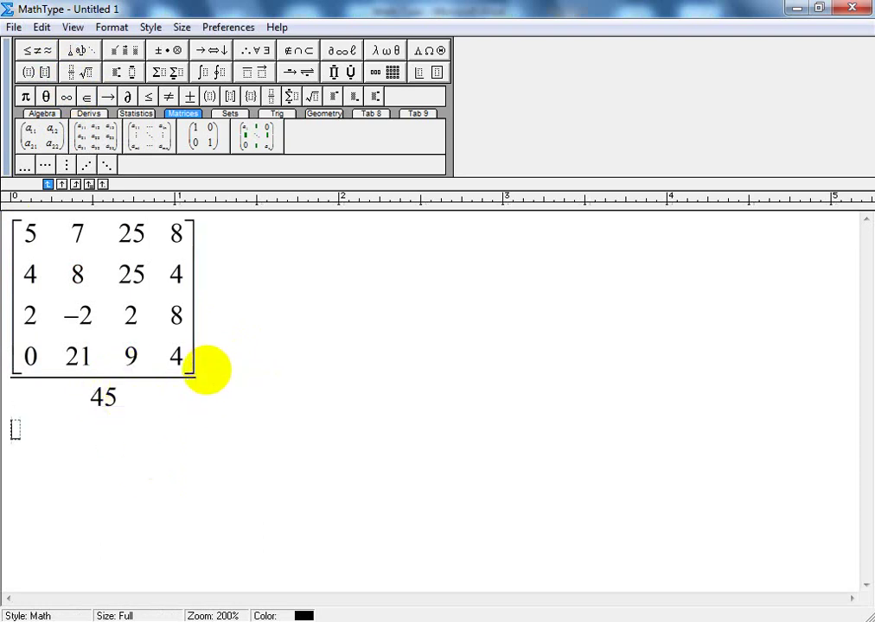
left_click(76, 76)
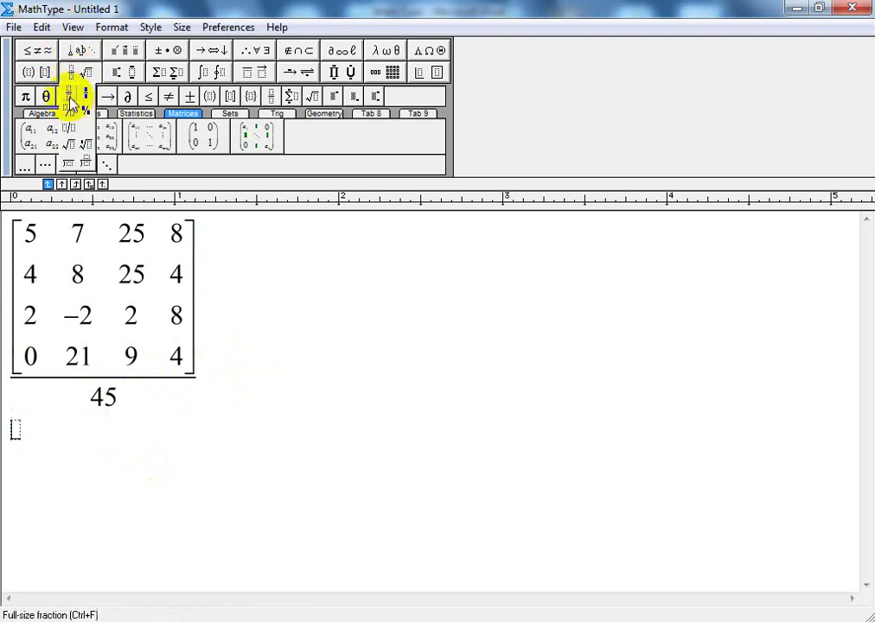
left_click(68, 92)
left_click(15, 428)
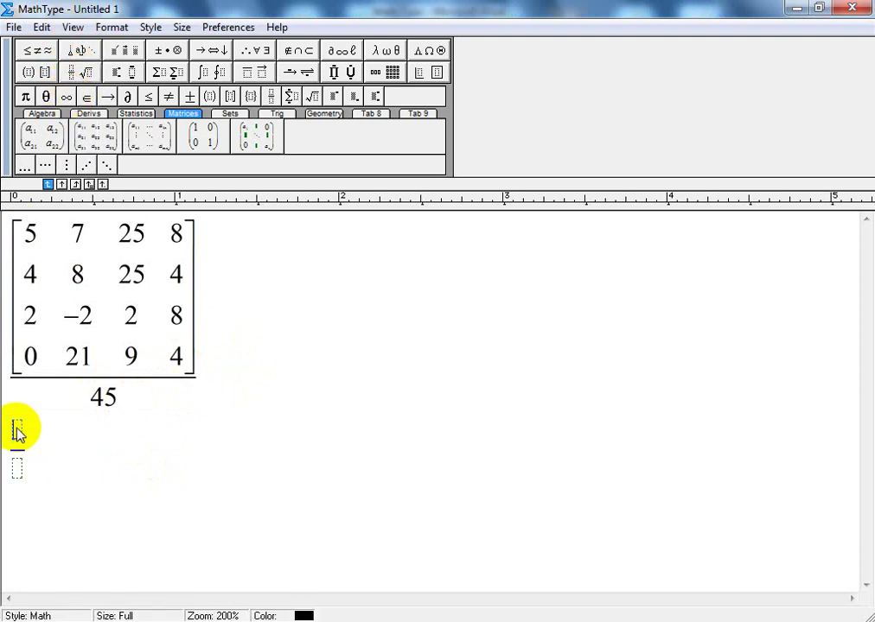
type("45")
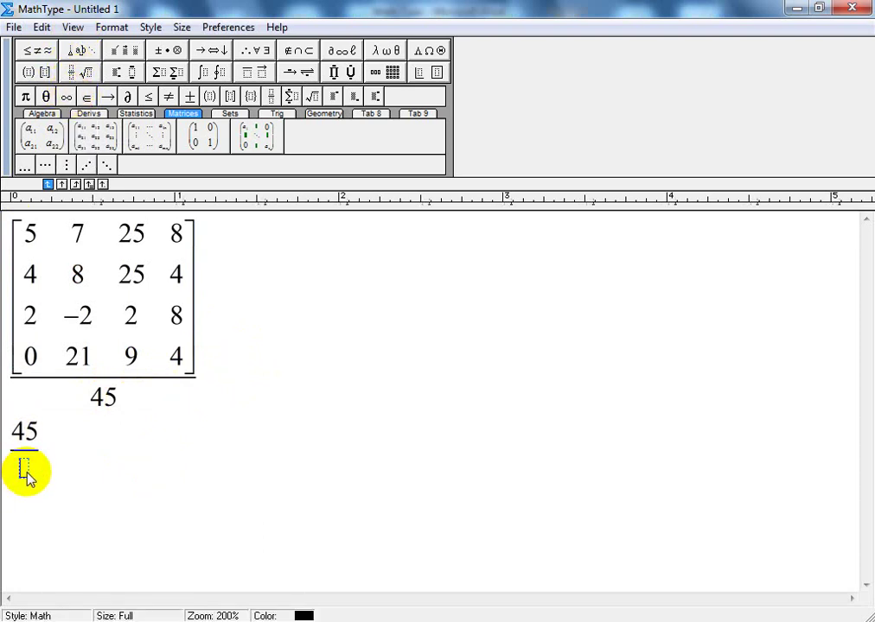
Select the entire equation, both fractions included, and delete it
left_click_drag(205, 357, 84, 267)
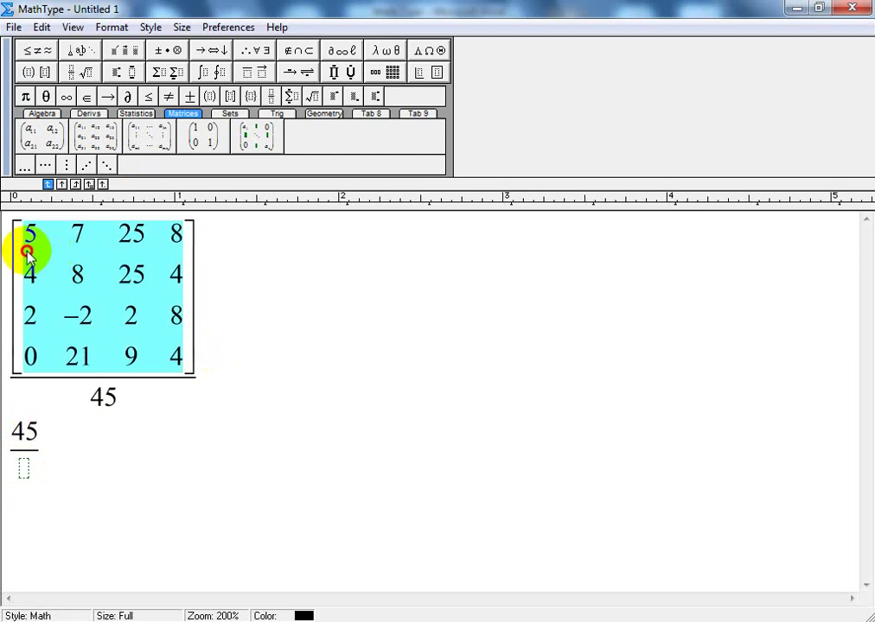
left_click(207, 301)
left_click_drag(205, 290, 196, 282)
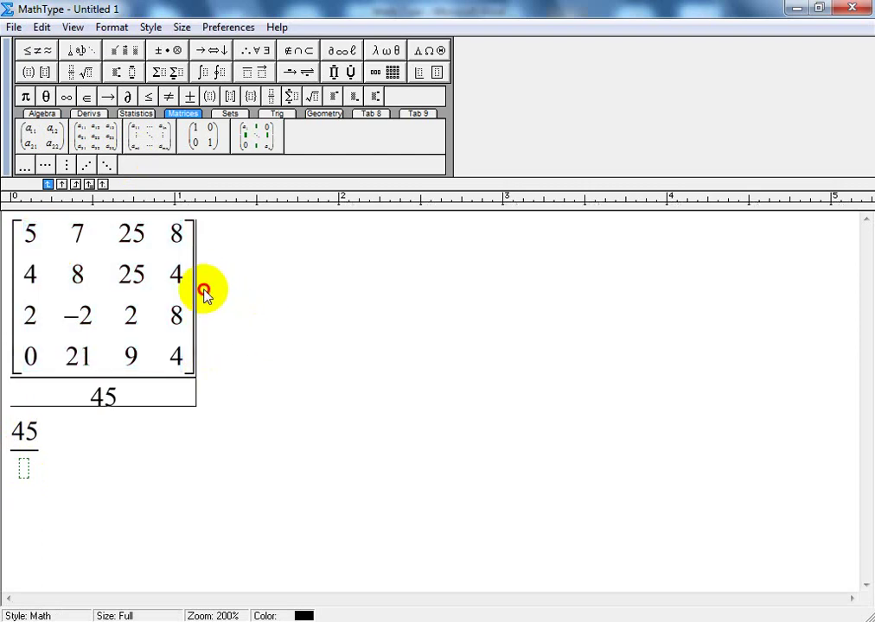
left_click(197, 283)
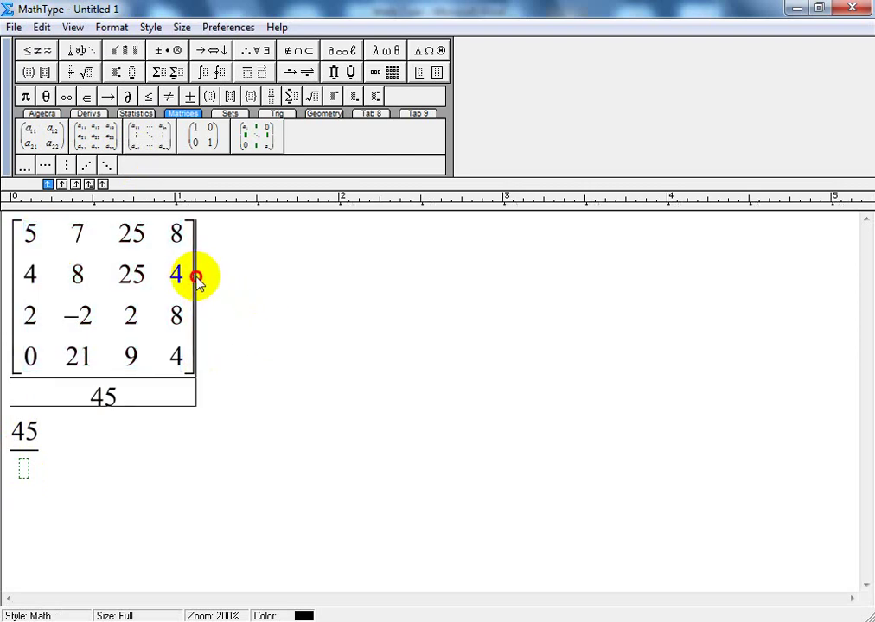
left_click(24, 469)
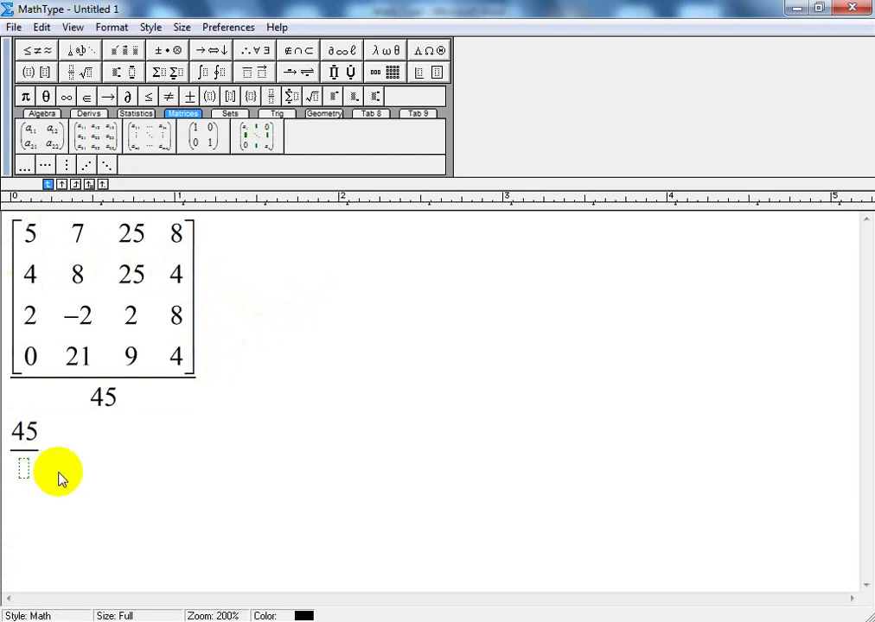
mouse_move(211, 359)
left_mouse_down()
mouse_move(198, 370)
mouse_move(144, 362)
left_mouse_up()
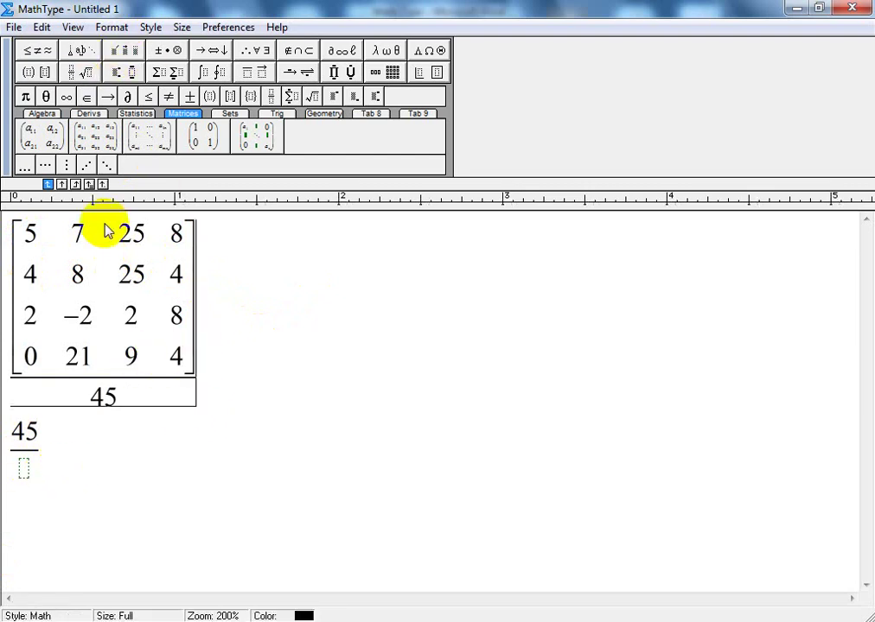
left_click(48, 497)
left_click_drag(52, 383, 10, 195)
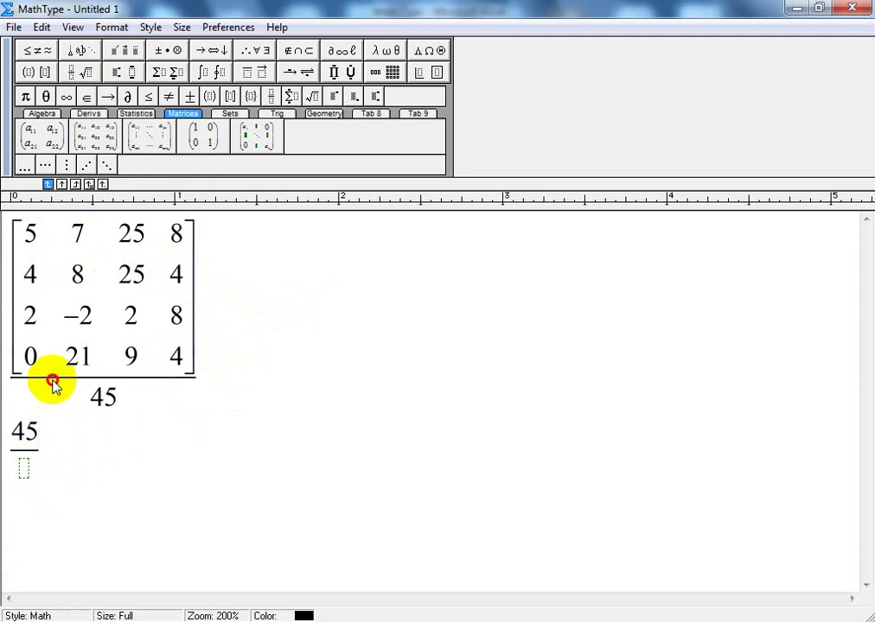
key("Delete")
Insert square brackets holding an empty 2×2 matrix
left_click(39, 73)
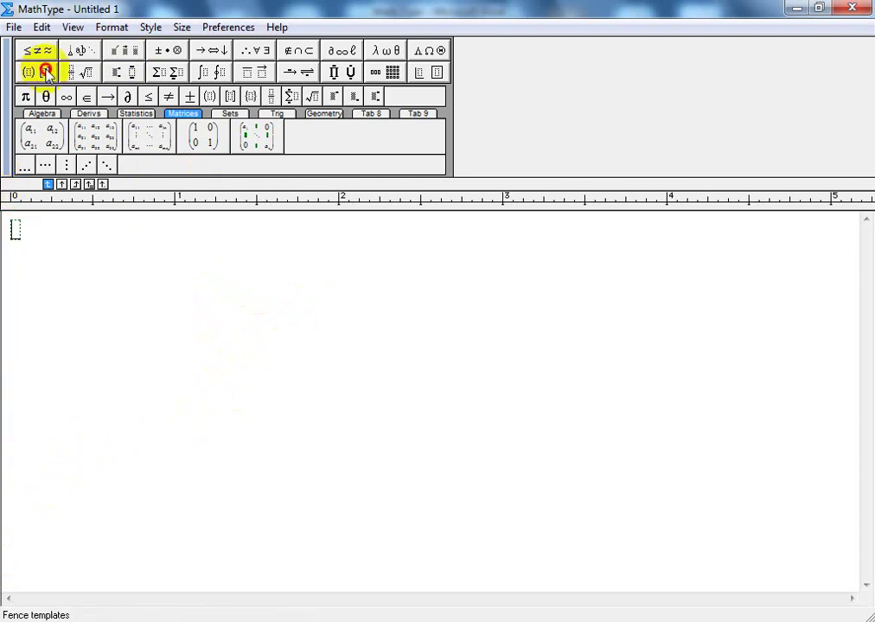
left_click(39, 96)
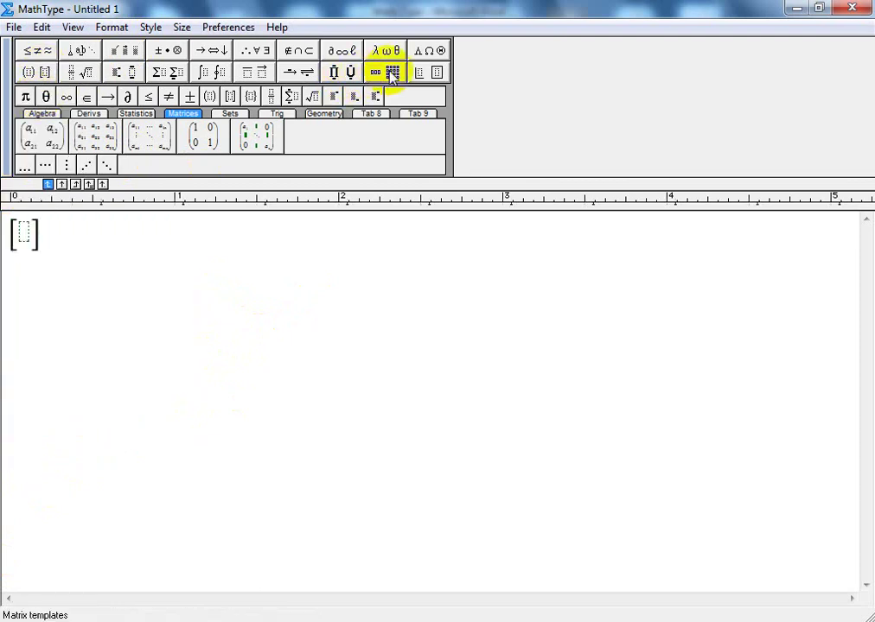
left_click(392, 73)
left_click(406, 101)
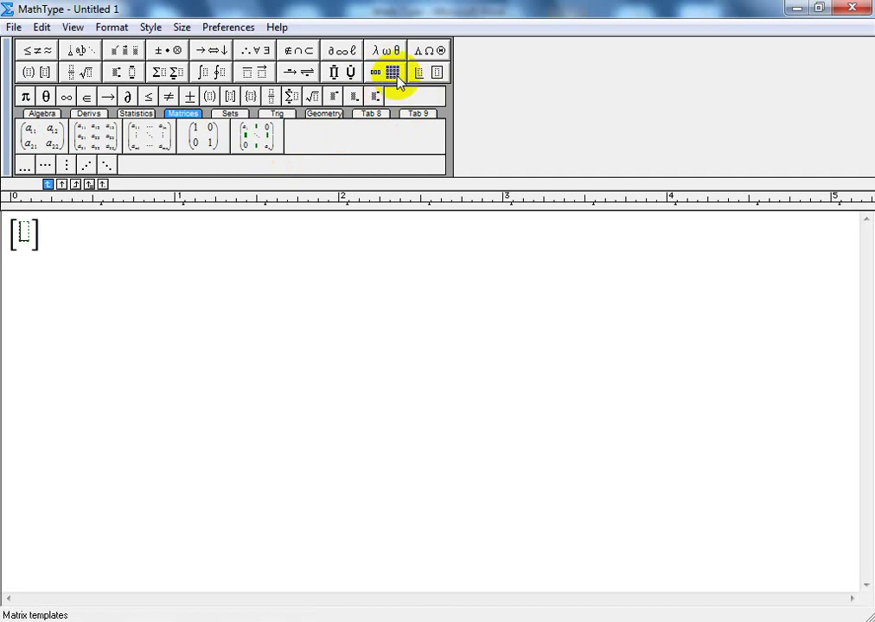
left_click(391, 72)
left_click(408, 95)
Add an overbarred A on a new line below the matrix
left_click(114, 299)
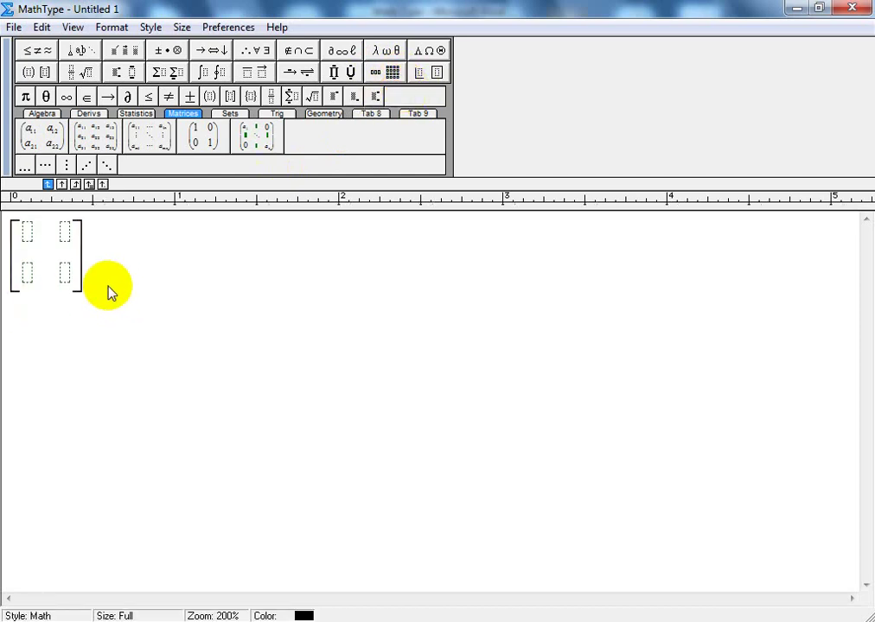
key("Return")
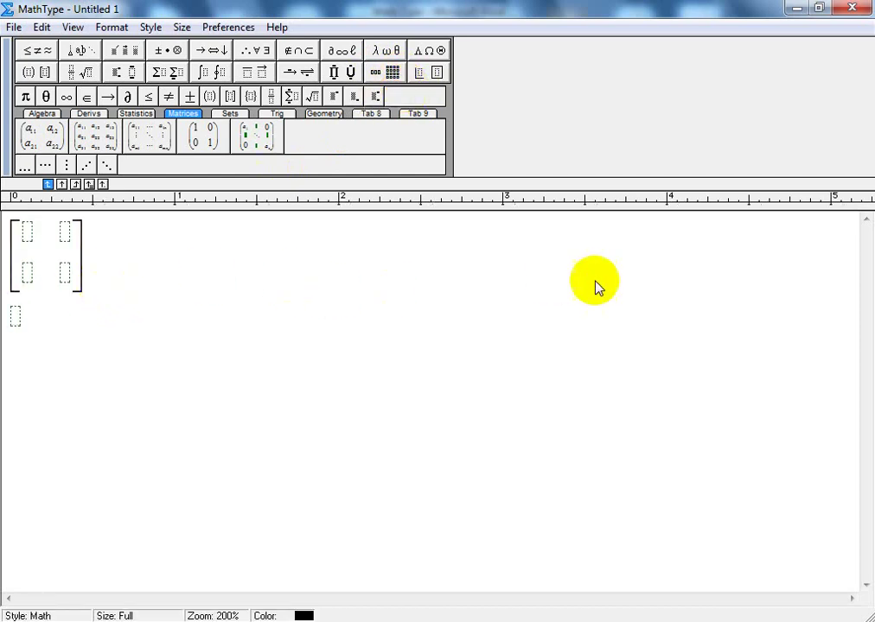
left_click(243, 75)
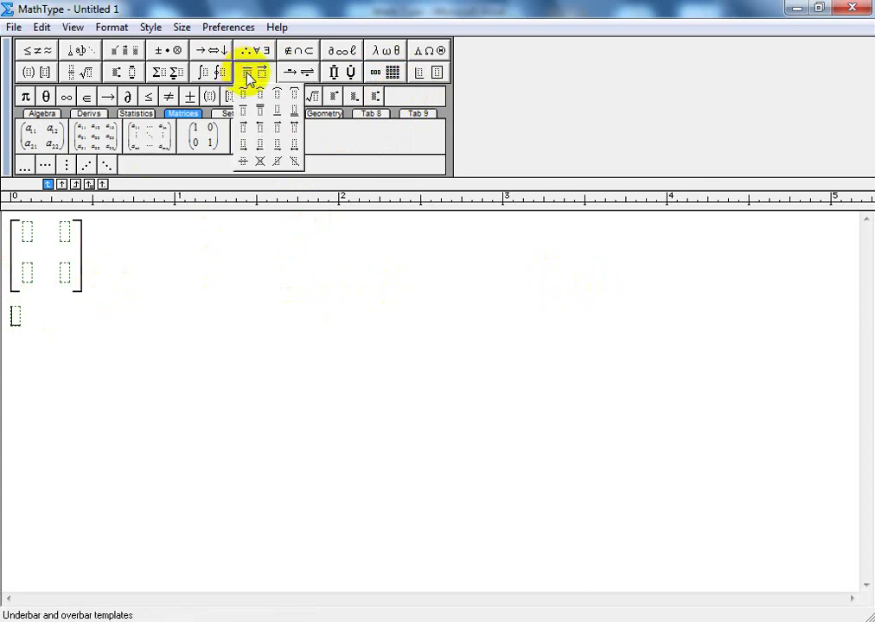
left_click(252, 107)
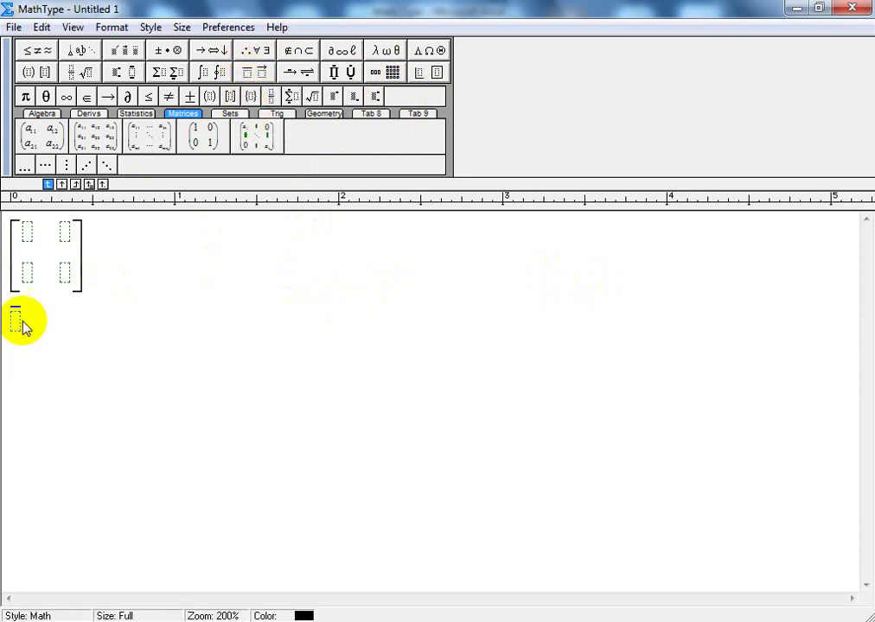
type("A")
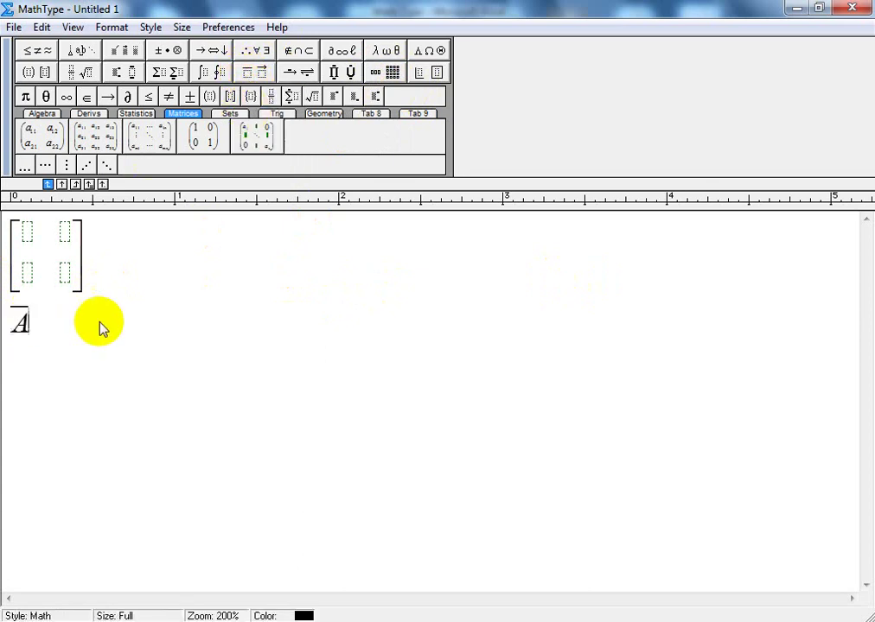
Try Text, Function and Math styles on the A, settling on upright Text style
left_click_drag(29, 326, 3, 332)
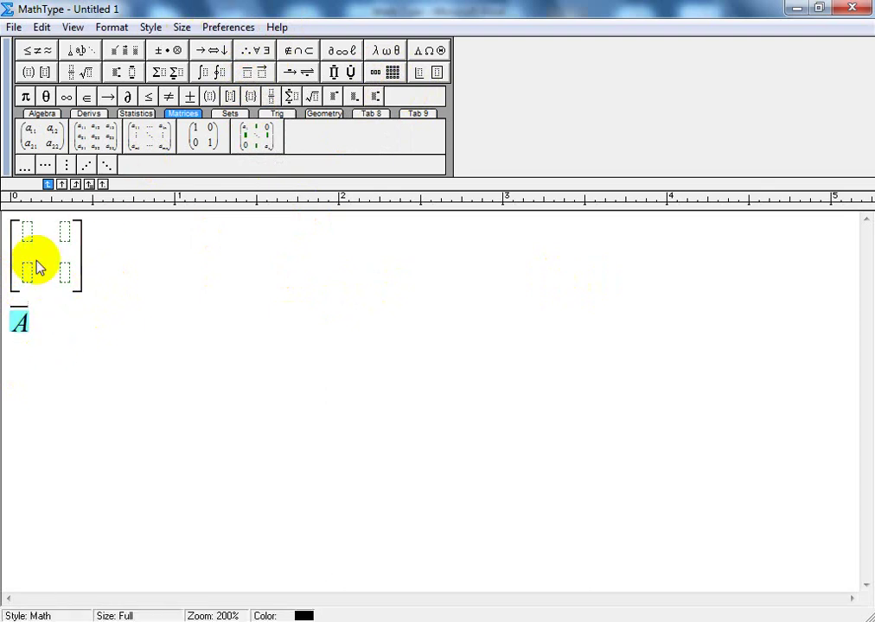
left_click(107, 28)
mouse_move(152, 28)
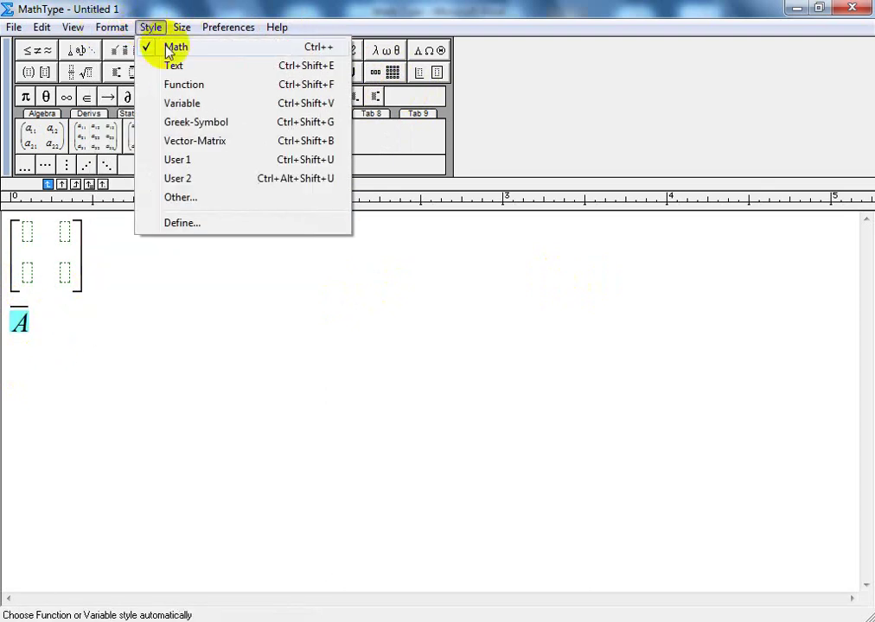
left_click(175, 69)
left_click(151, 27)
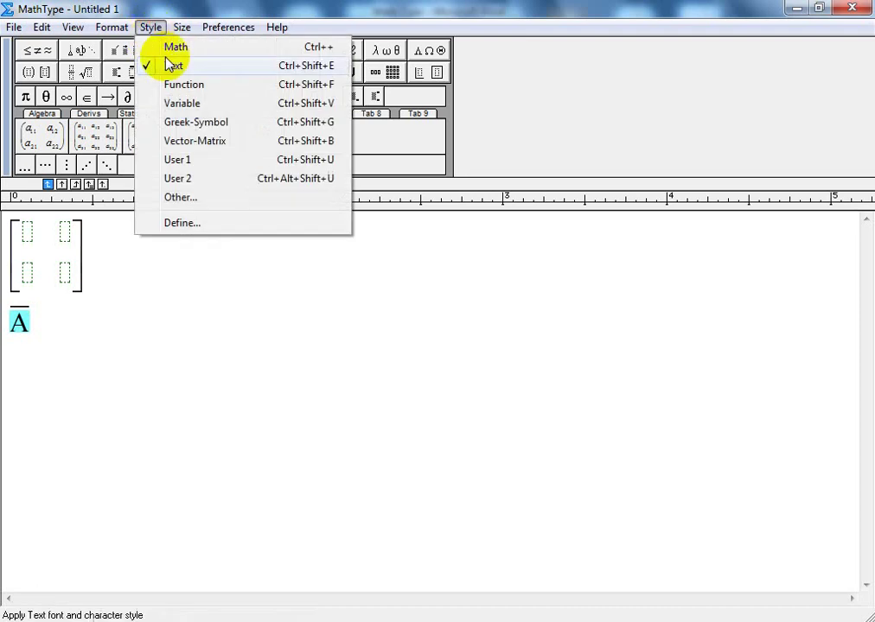
left_click(180, 84)
left_click(150, 27)
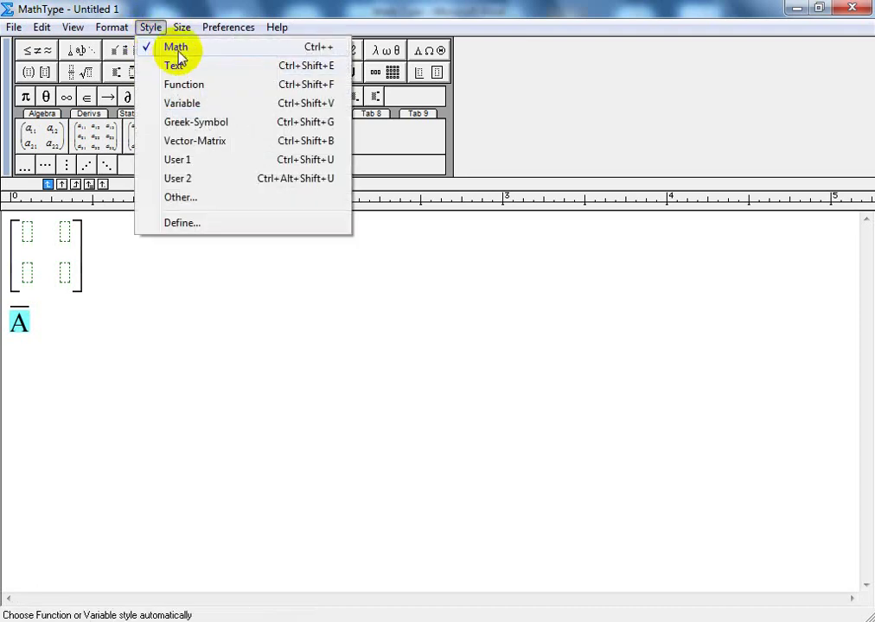
left_click(178, 48)
left_click(154, 26)
left_click(172, 66)
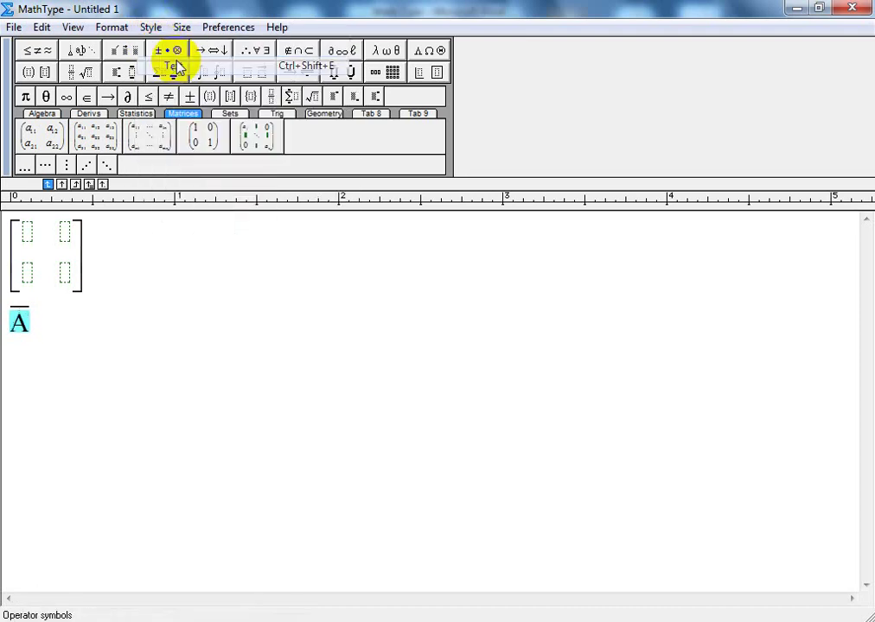
left_click(58, 321)
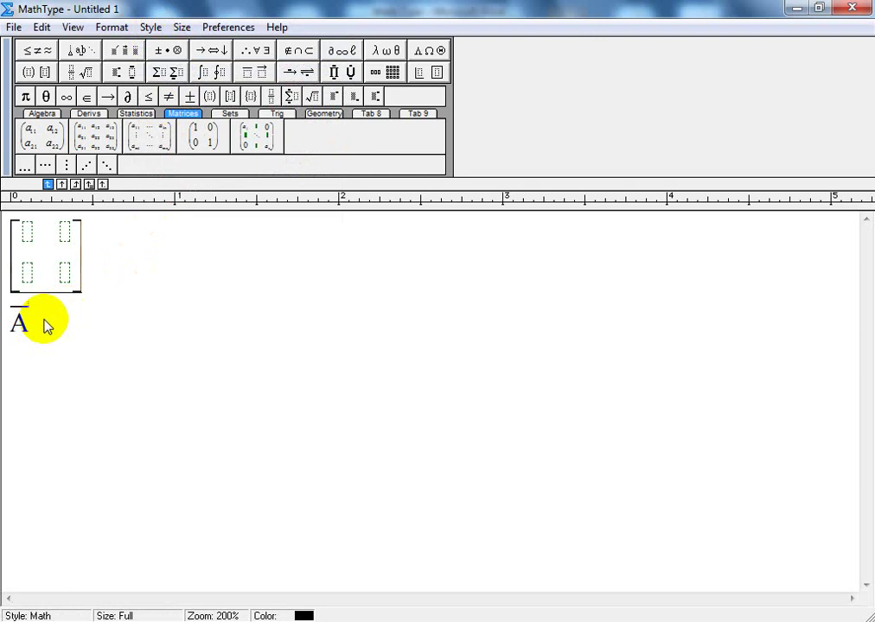
left_click(48, 326)
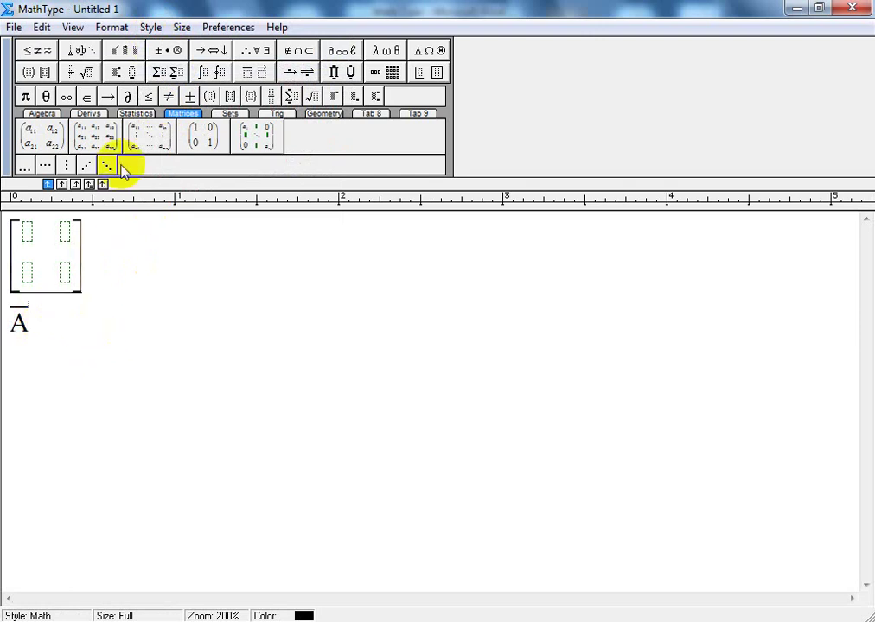
Delete the scratch matrix and A, then insert the 3×3 a11–a33 matrix
left_click_drag(73, 321, 7, 254)
key("Delete")
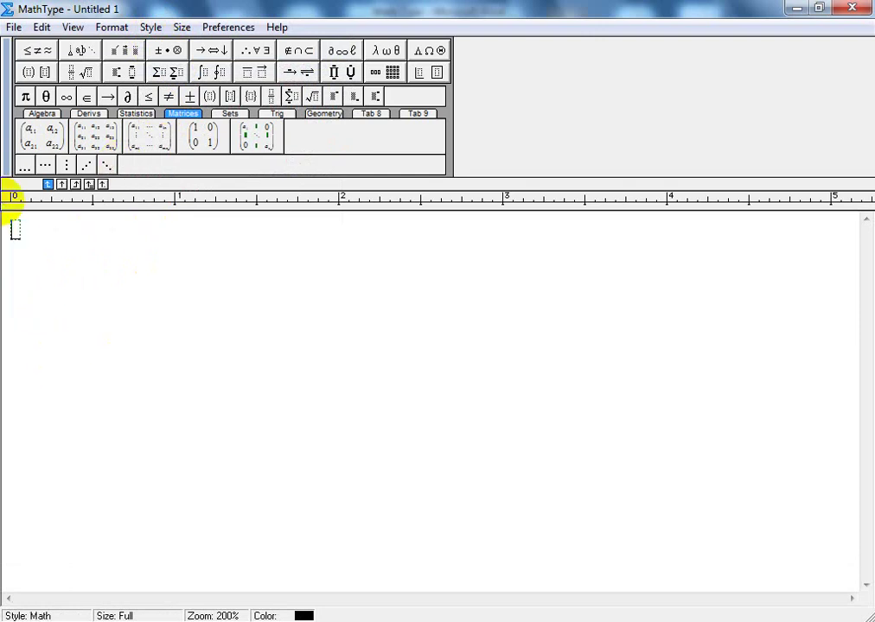
left_click(94, 136)
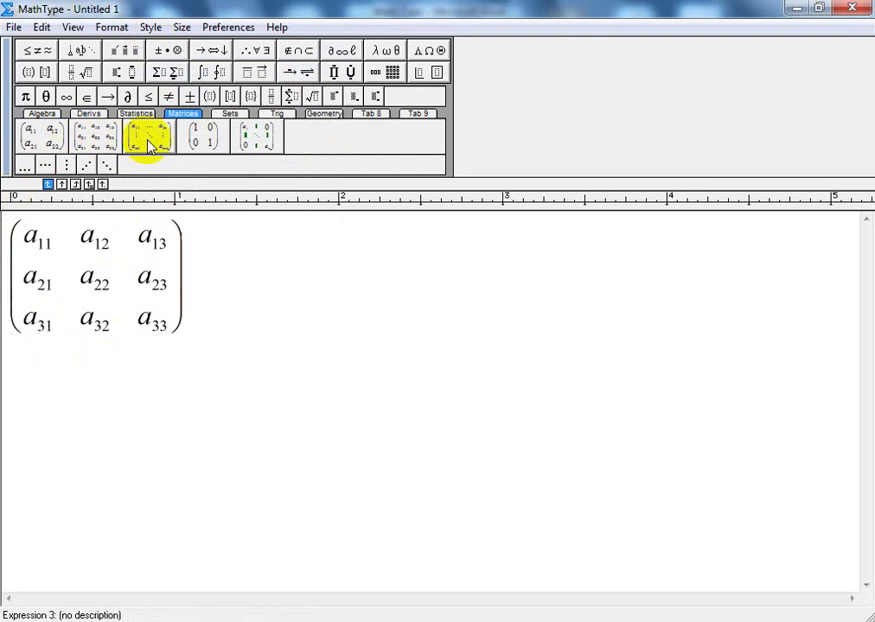
key("Return")
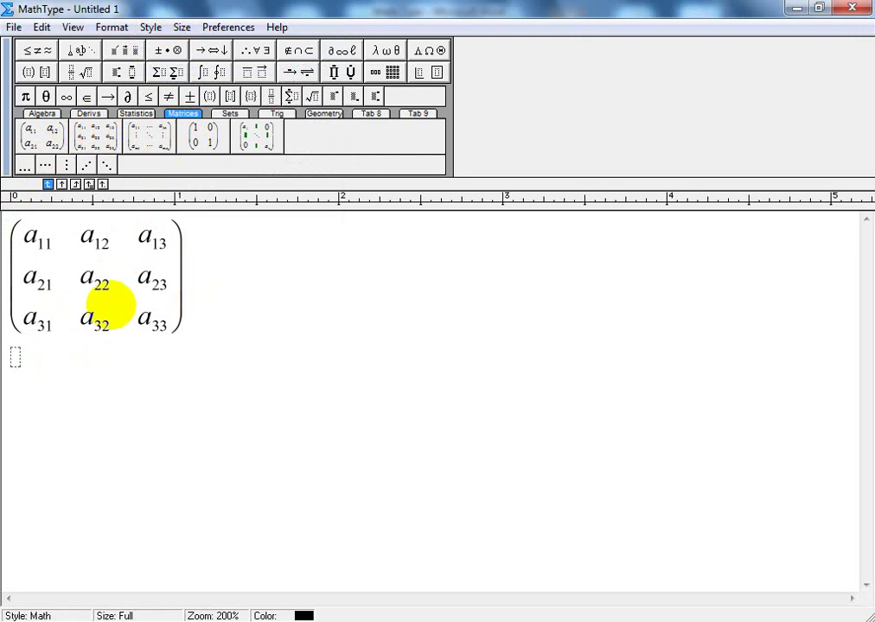
Add dy/dx and the quadratic formula below the matrix, then select all three expressions
left_click(88, 114)
left_click(41, 137)
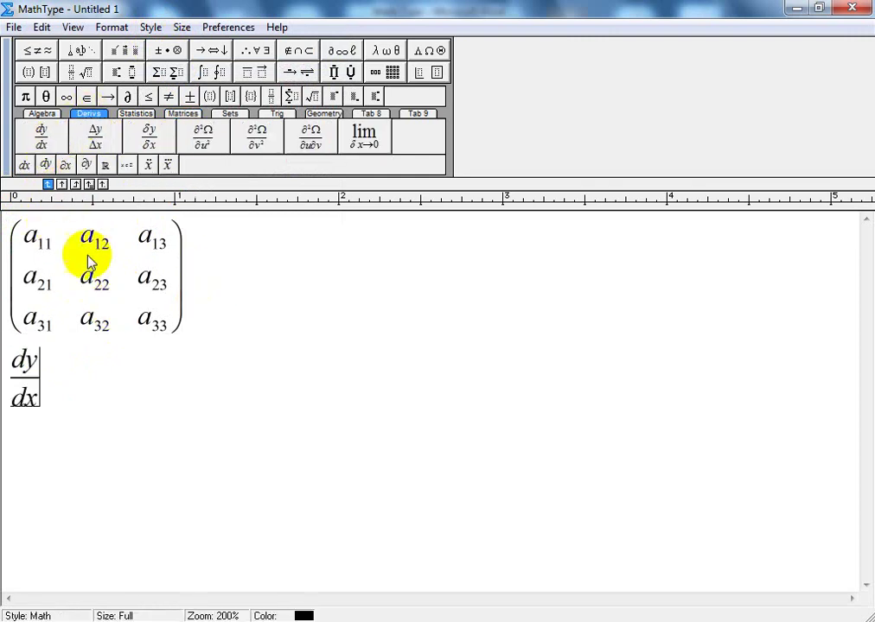
left_click(34, 113)
left_click(195, 138)
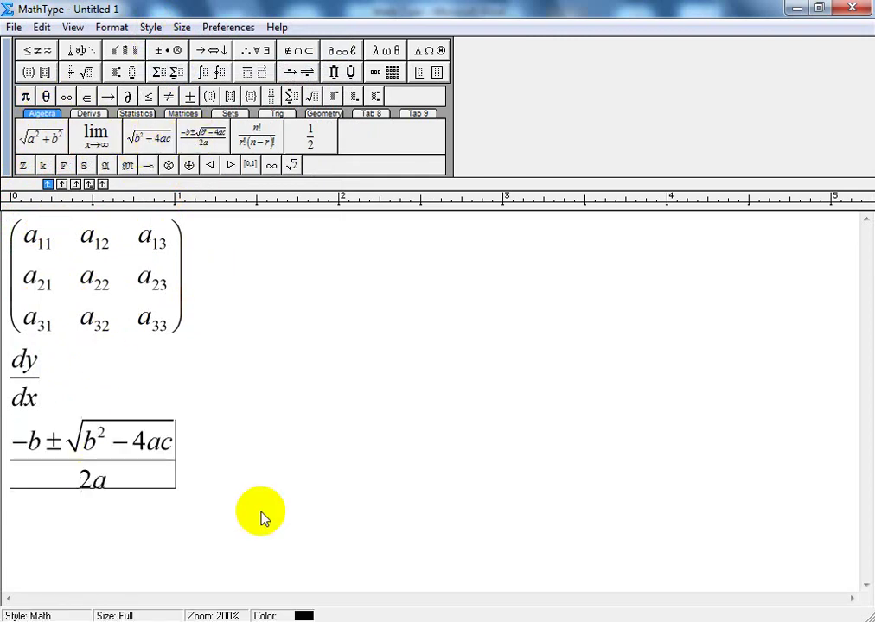
left_click_drag(259, 514, 4, 229)
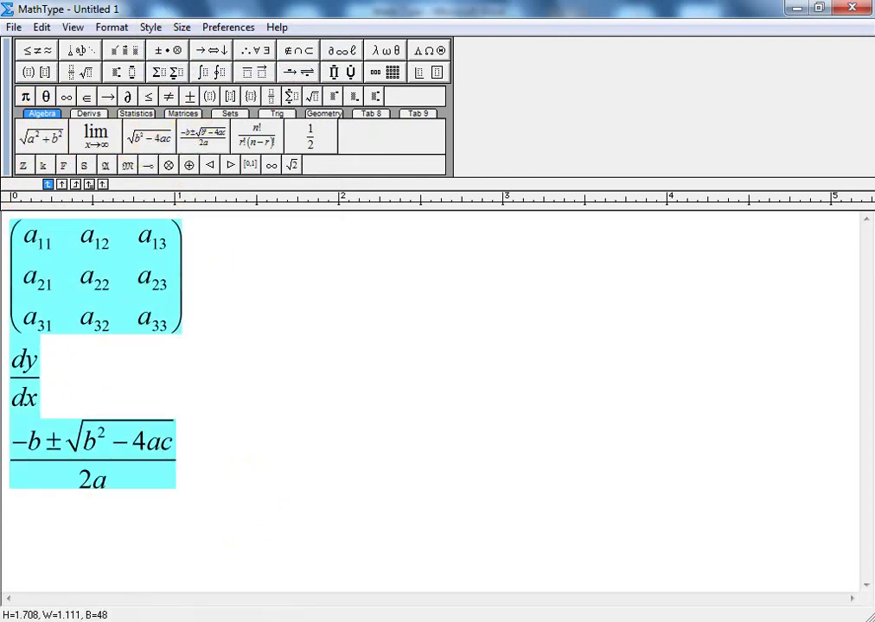
key("alt+Tab")
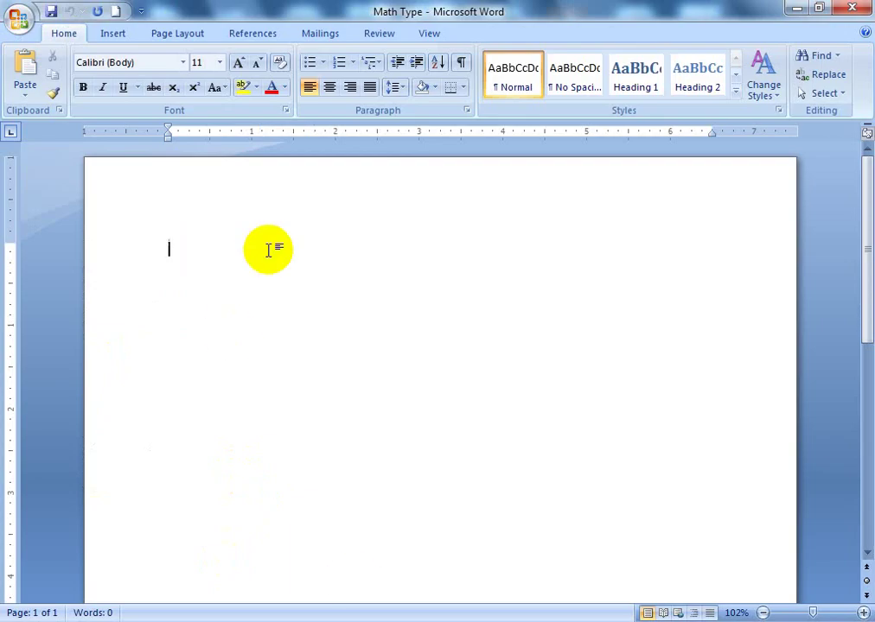
Paste the three equations into Word and drag the object's corner to enlarge it
key("ctrl+v")
left_click(231, 287)
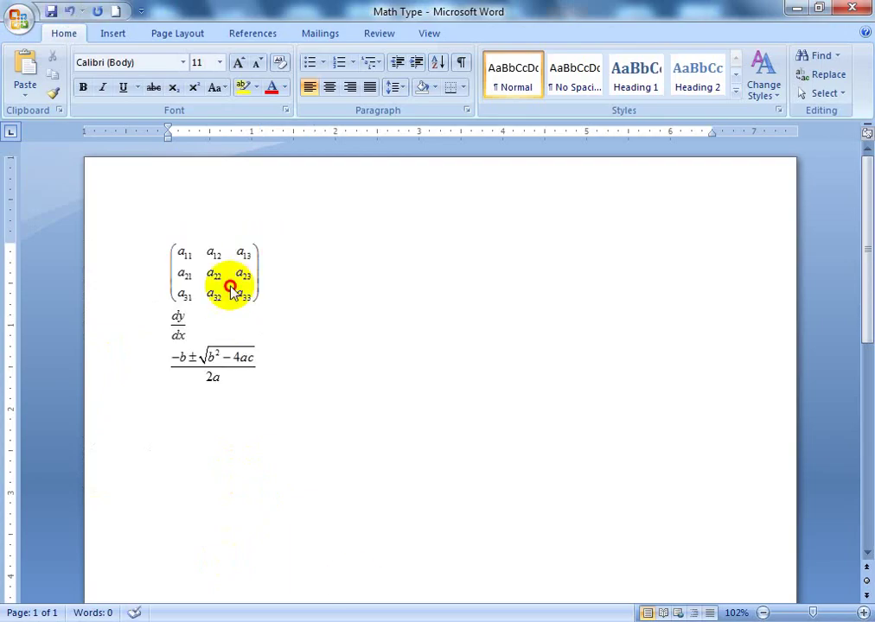
left_click_drag(258, 381, 296, 410)
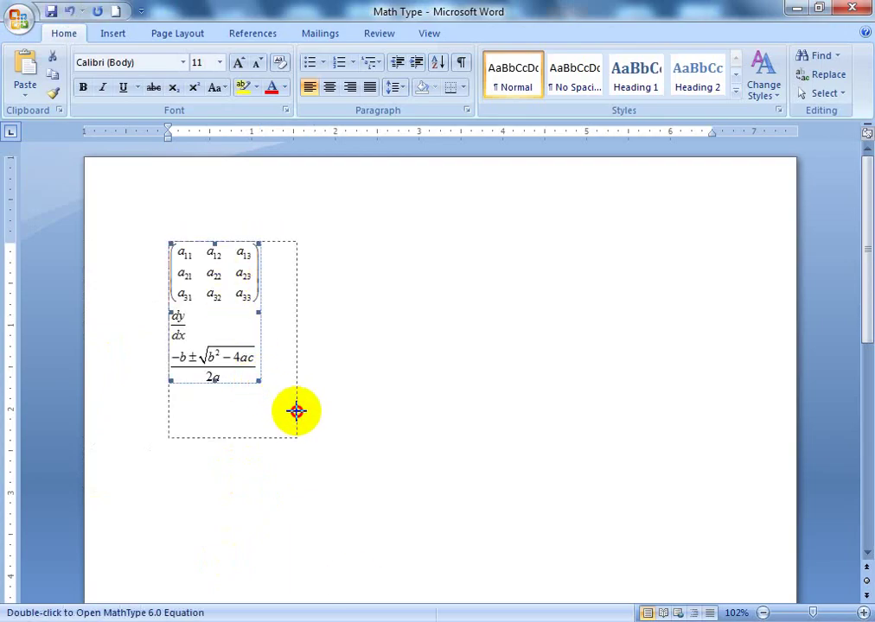
left_click(333, 387)
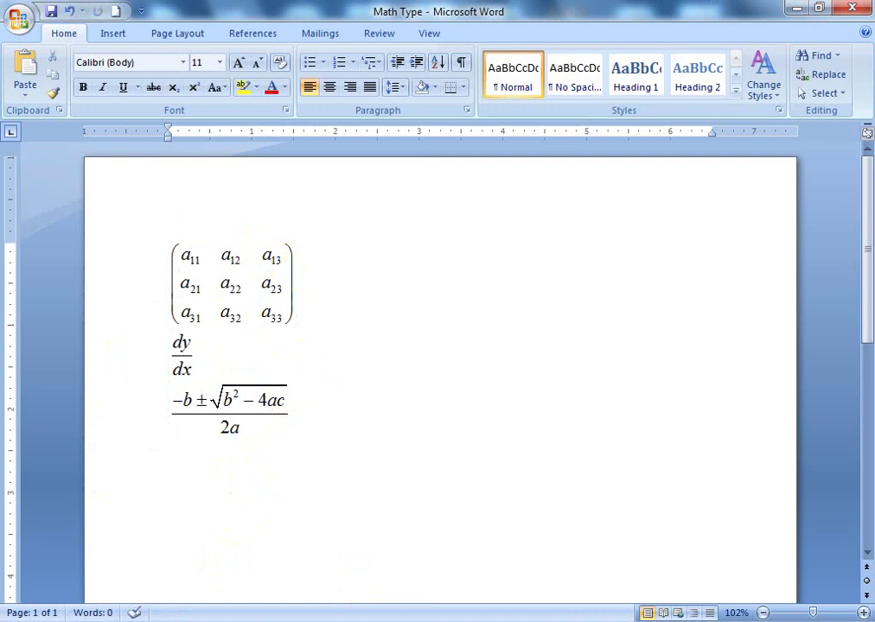
key("alt+Tab")
left_click(337, 462)
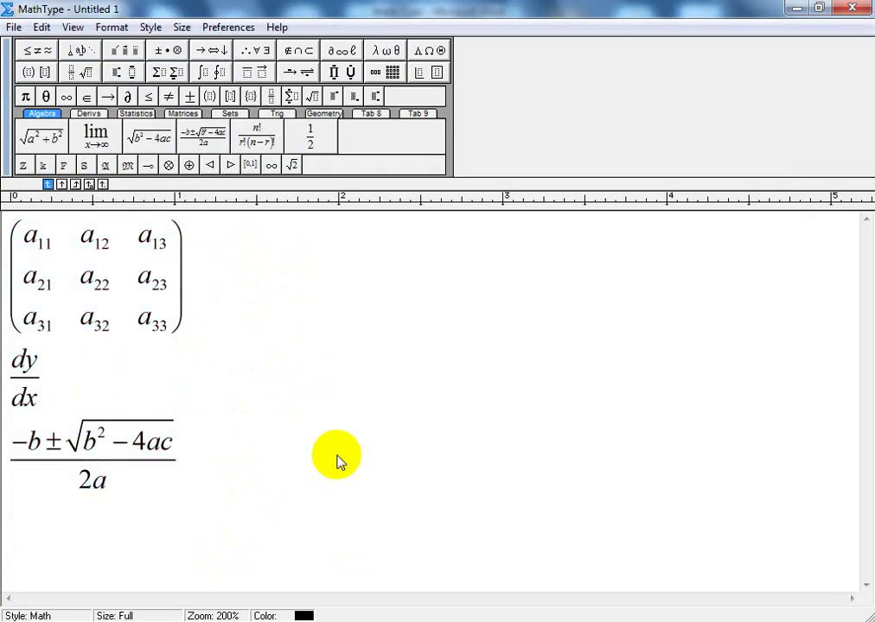
Close Untitled 1 without saving, then select the equation object in the Word document
left_click(854, 8)
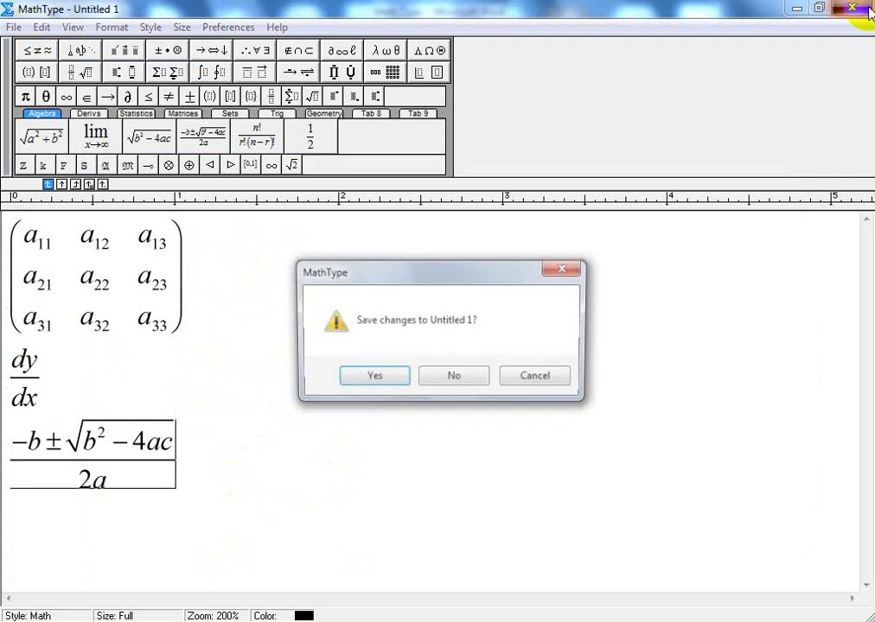
left_click(448, 384)
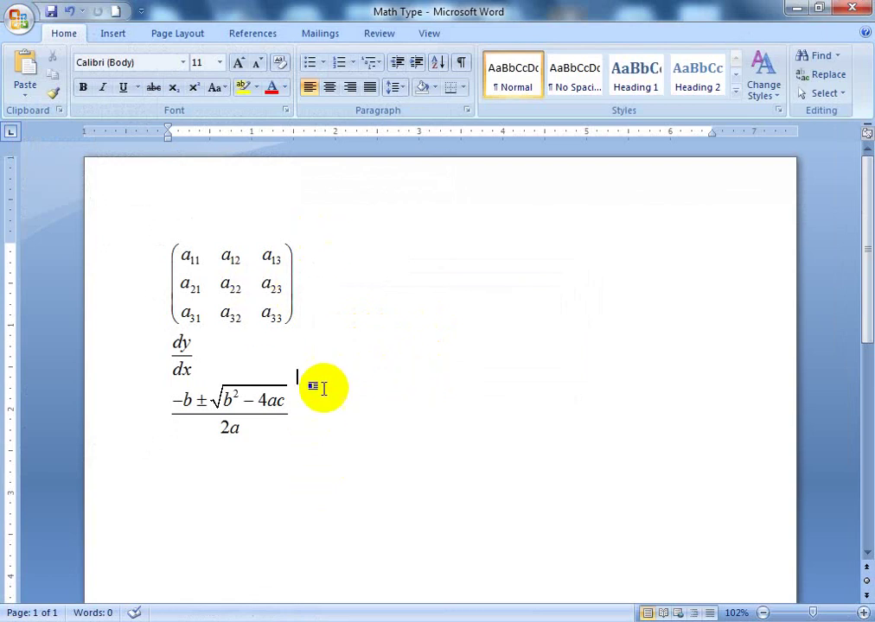
left_click(252, 294)
Replace the quadratic formula below dy/dx with a lim x→∞ template and update Word
double_click(252, 294)
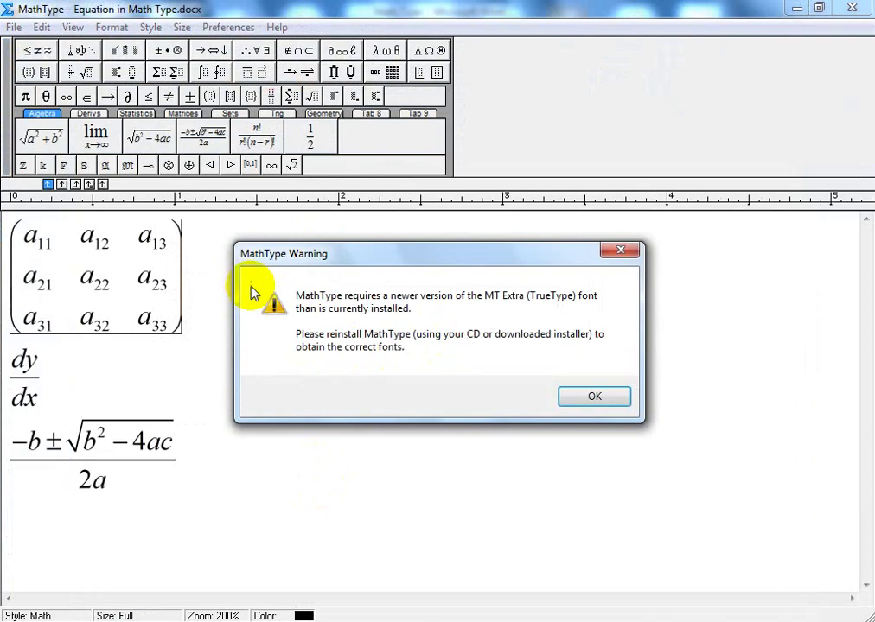
left_click(622, 250)
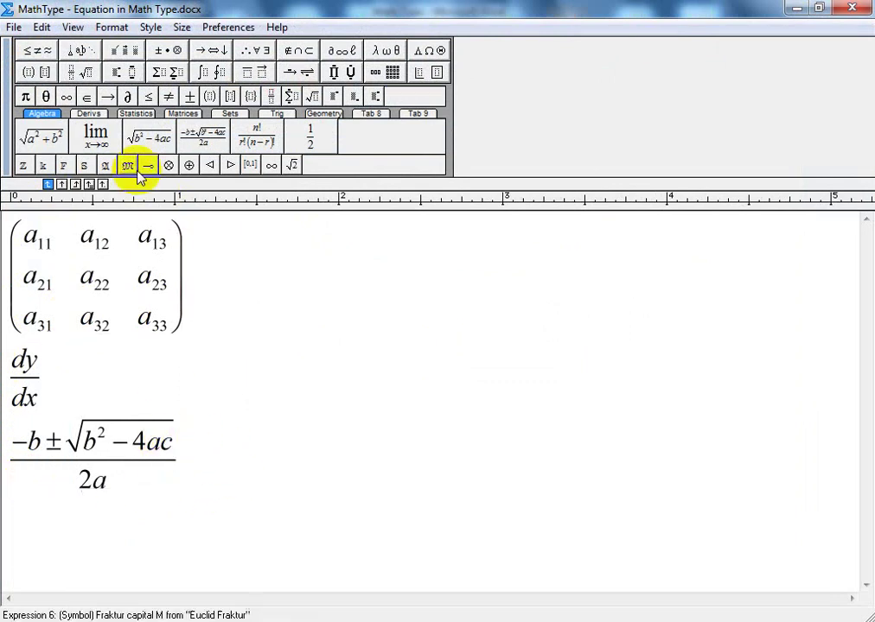
key("ctrl+a")
key("Delete")
key("ctrl+z")
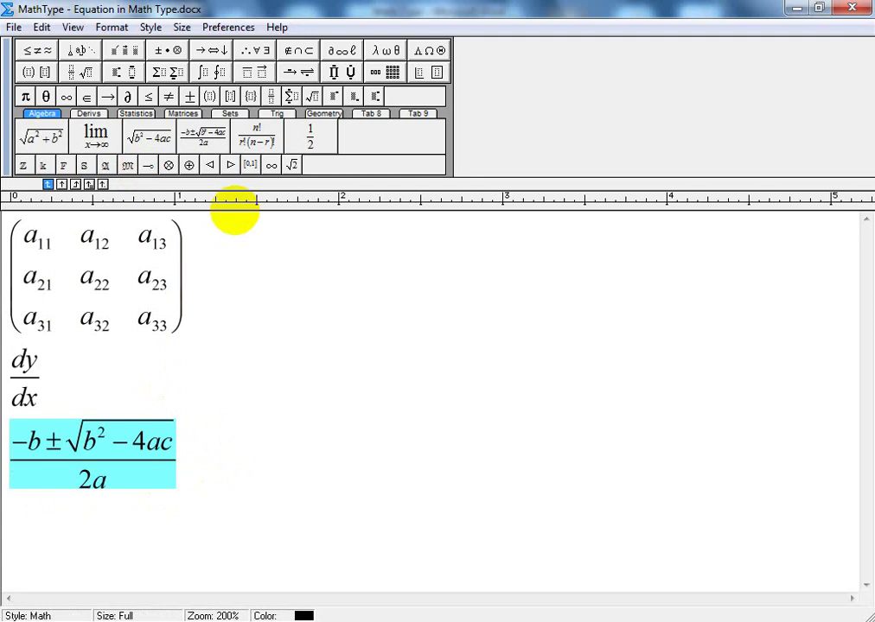
key("Delete")
left_click(95, 137)
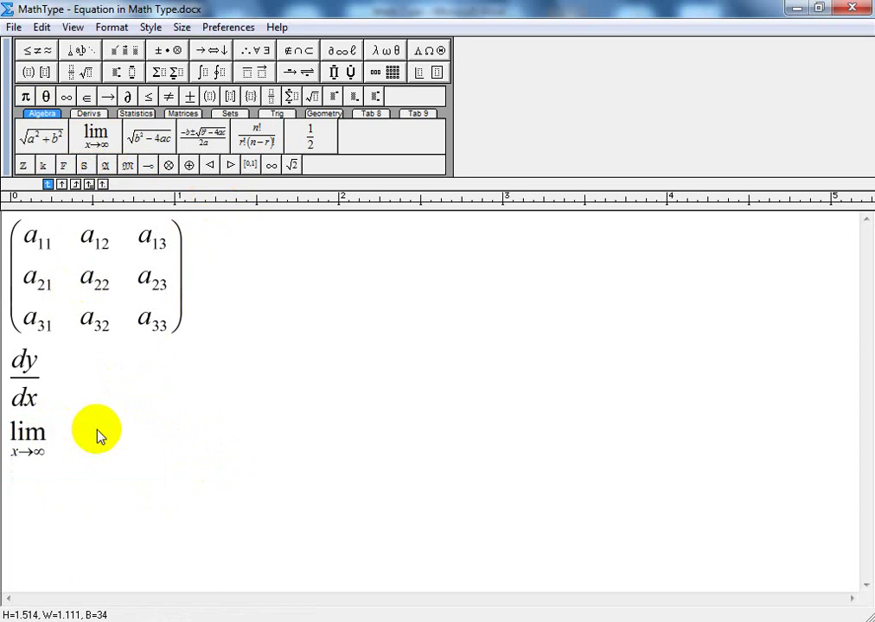
left_click(851, 7)
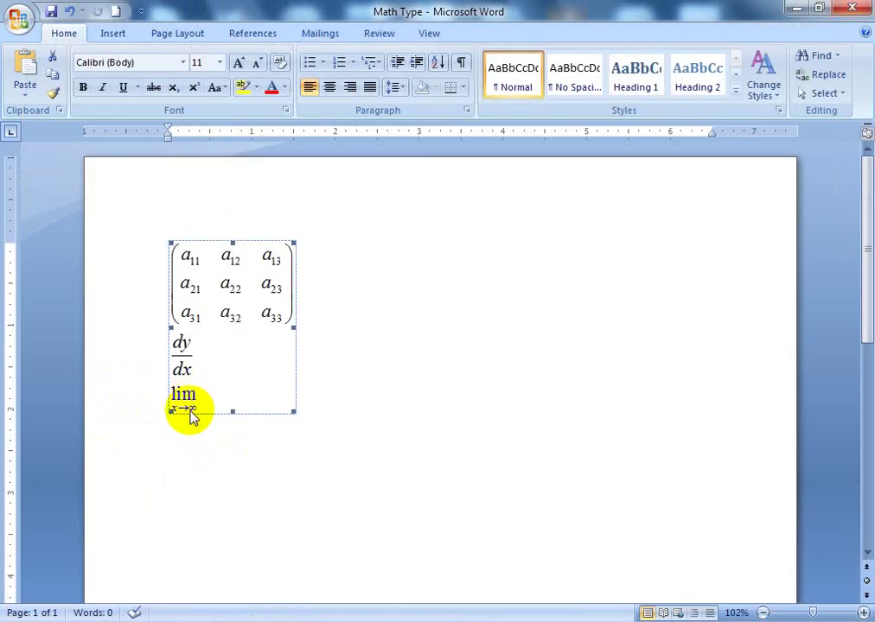
Reselect the updated equation in Word, then switch to the MathType shortcut-keys PDF in Chrome
left_click(560, 394)
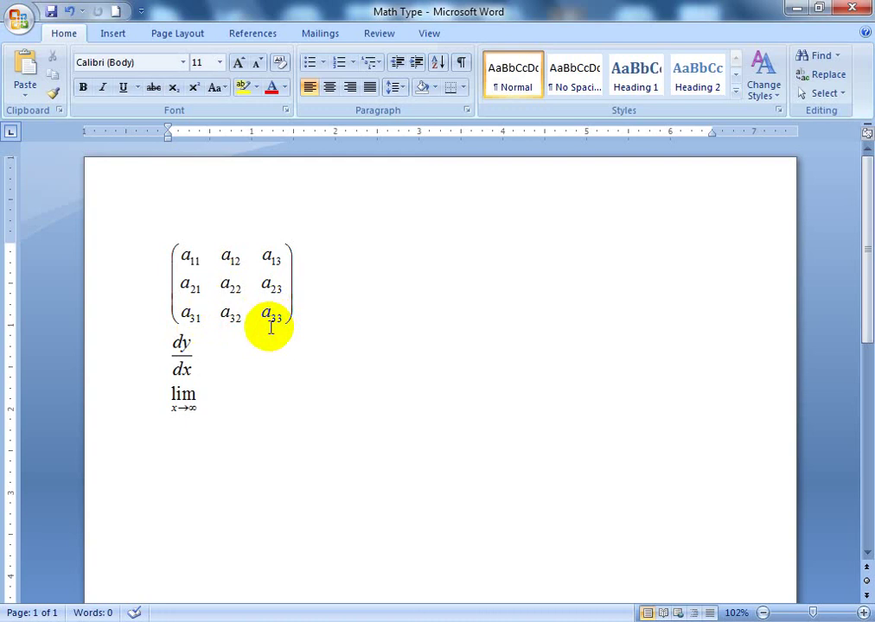
left_click(223, 318)
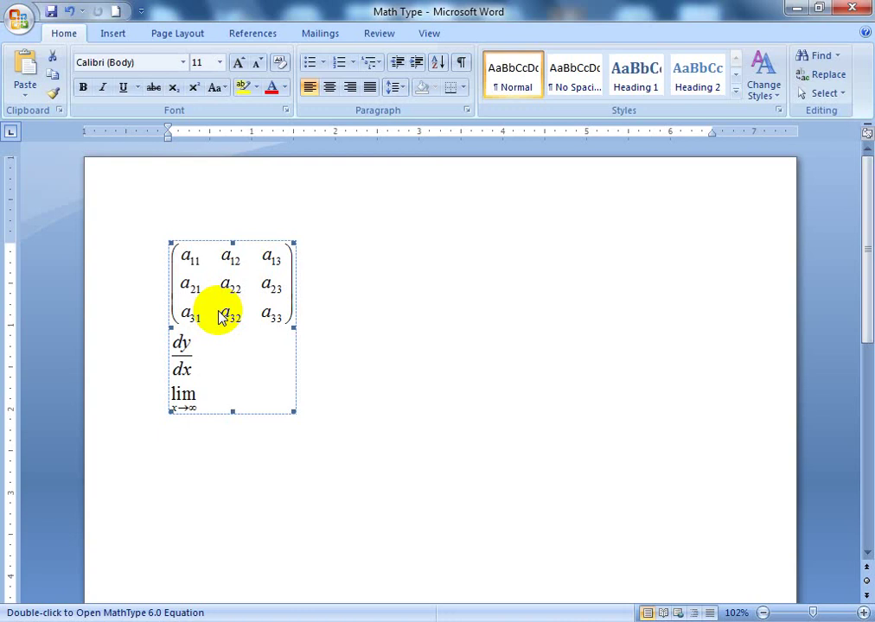
key("alt+Tab")
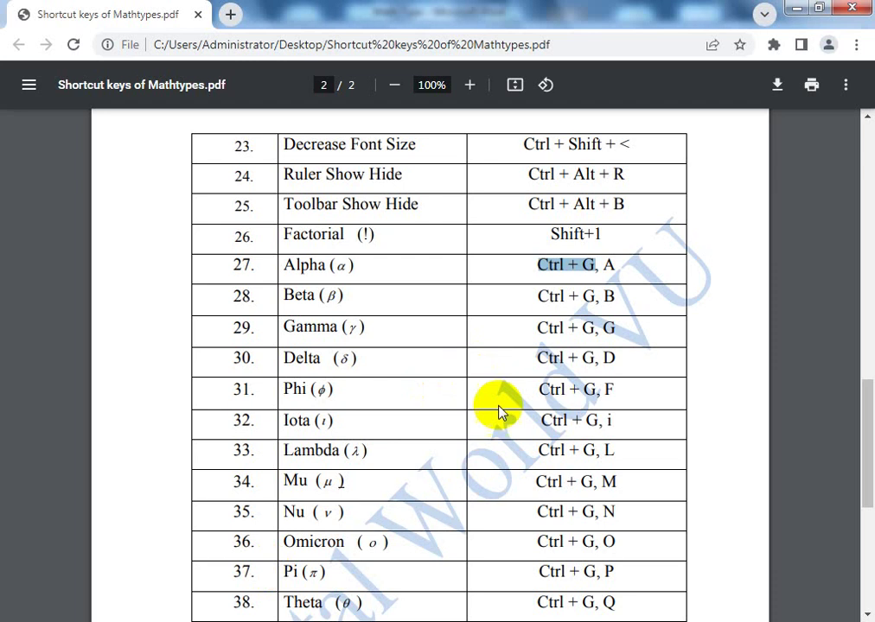
Scroll the shortcut-keys PDF back to page 1, where the table starts with Parentheses, Ctrl + 9
scroll(503, 423, "down", 3)
scroll(562, 439, "down", 2)
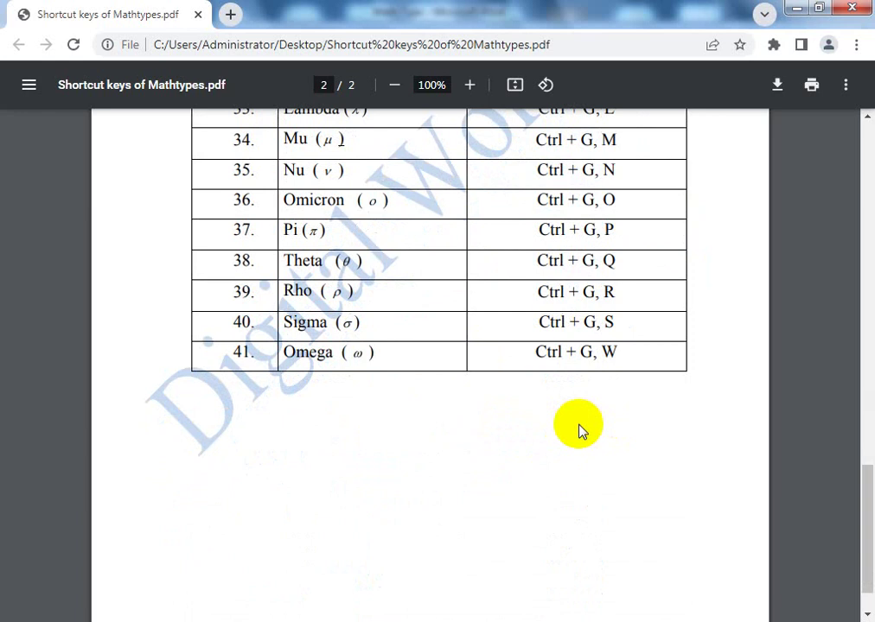
scroll(579, 429, "up", 2)
scroll(579, 429, "up", 3)
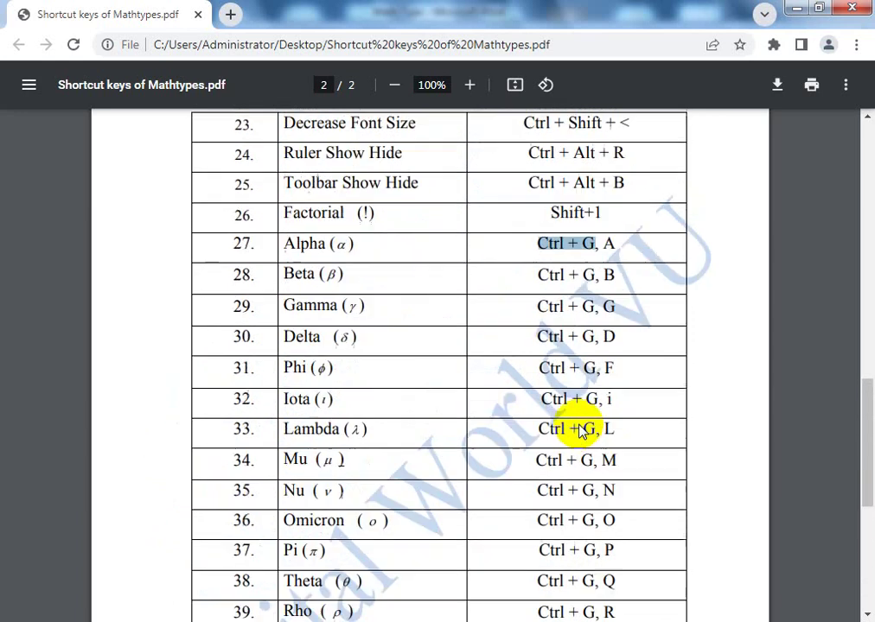
scroll(579, 429, "up", 2)
scroll(579, 432, "up", 2)
scroll(578, 429, "up", 4)
scroll(578, 429, "up", 2)
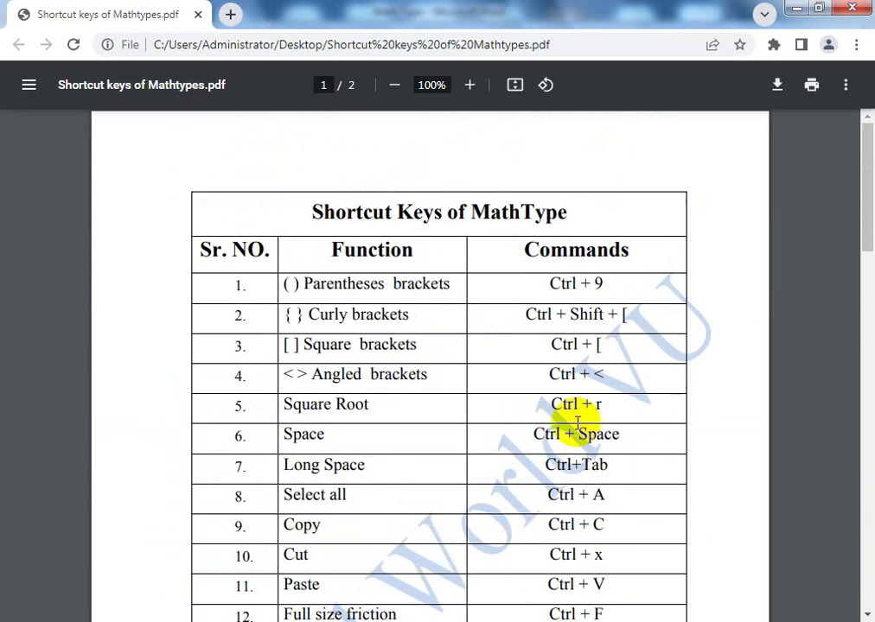